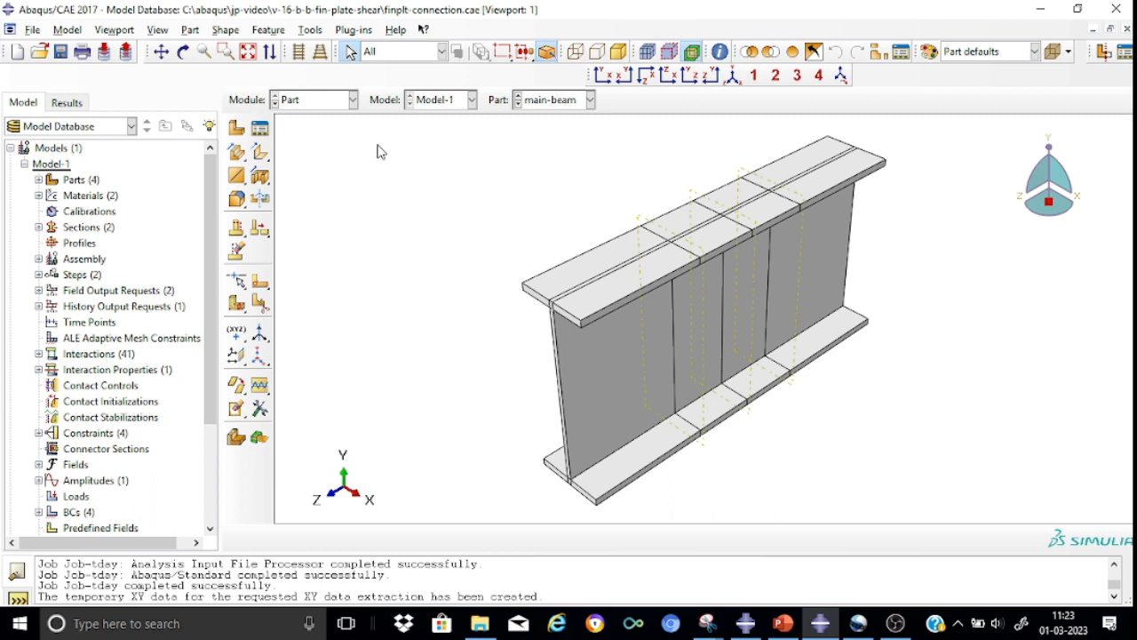
Examine the main-beam part up close, including its web and flange partitions, and return to the isometric view
{"action": "left_click", "coordinate": [590, 101]}
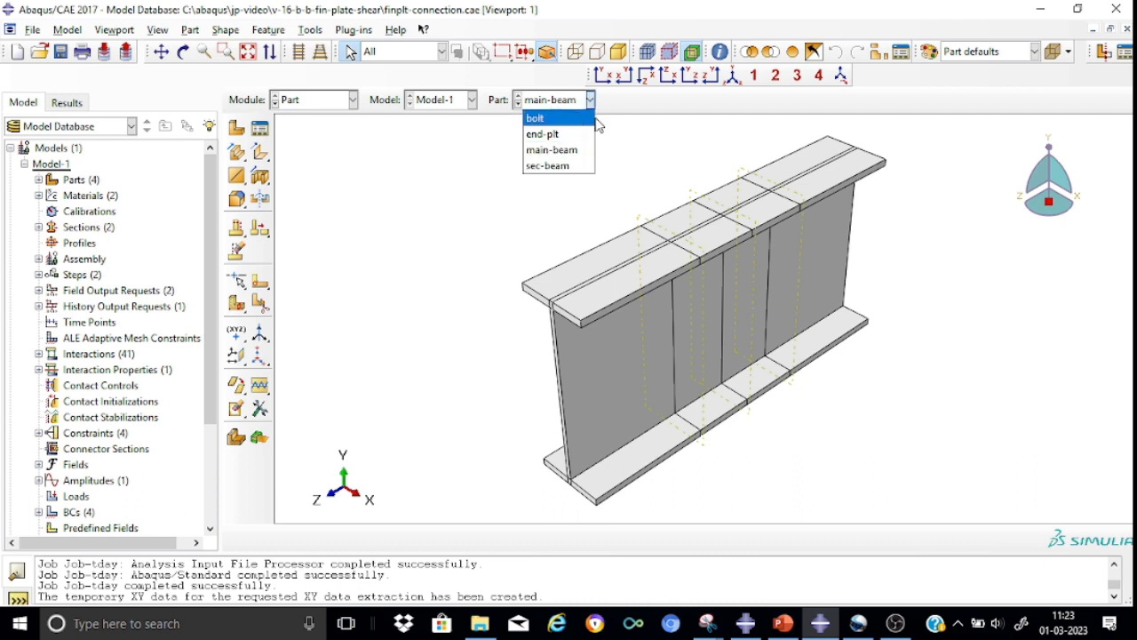
{"action": "left_click", "coordinate": [654, 146]}
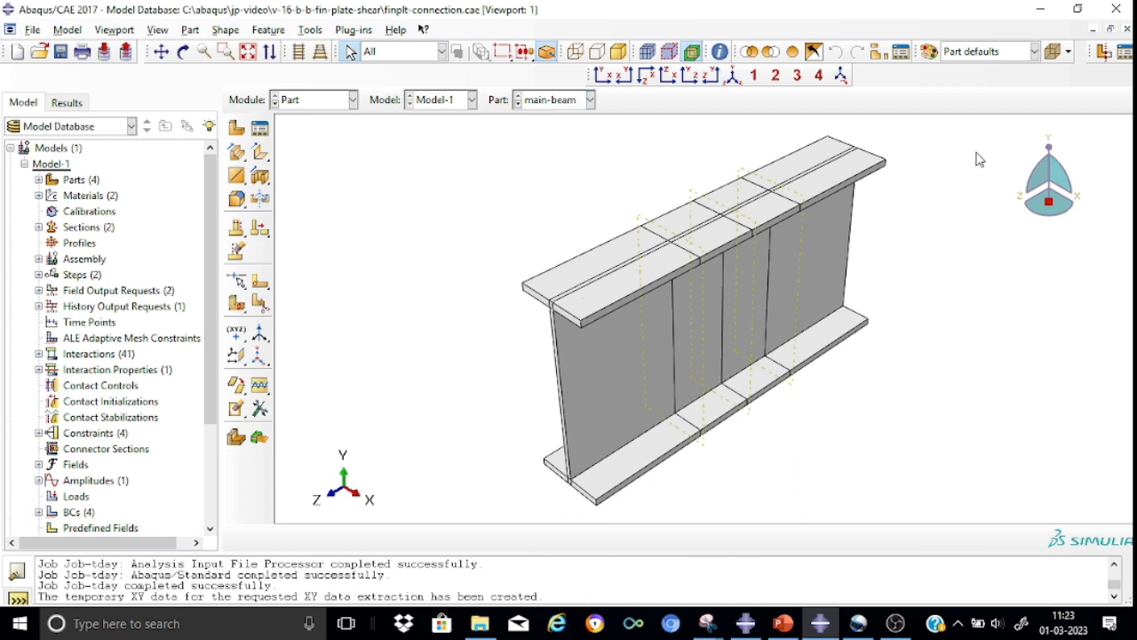
{"action": "left_click", "coordinate": [777, 250]}
{"action": "scroll", "coordinate": [516, 322], "scroll_direction": "up", "scroll_amount": 3}
{"action": "scroll", "coordinate": [516, 321], "scroll_direction": "down", "scroll_amount": 6}
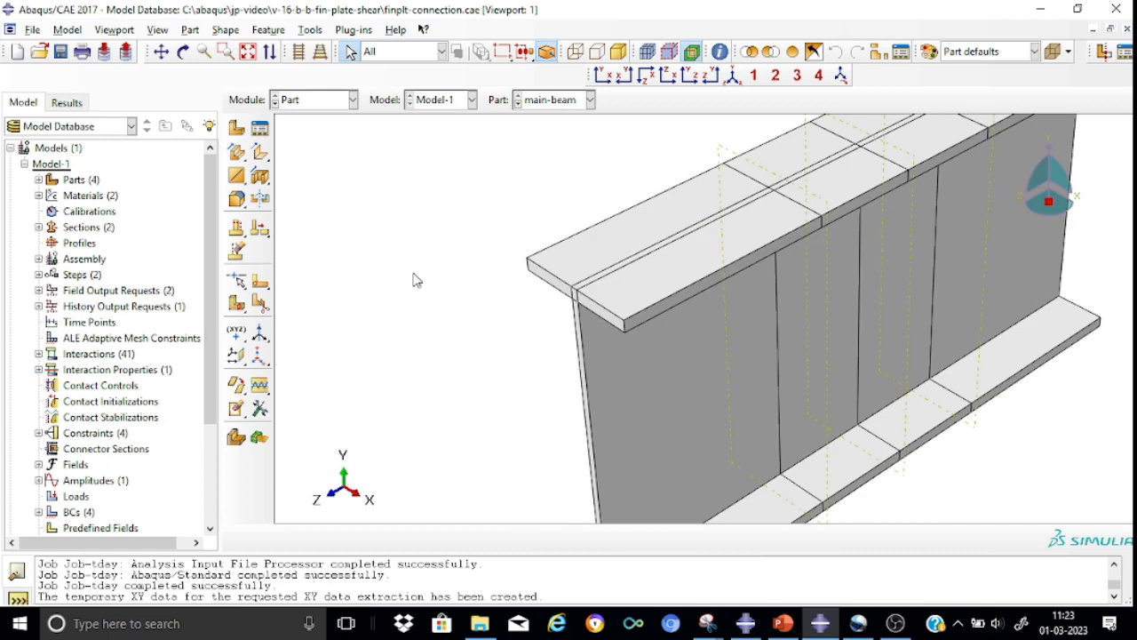
{"action": "left_click", "coordinate": [161, 56]}
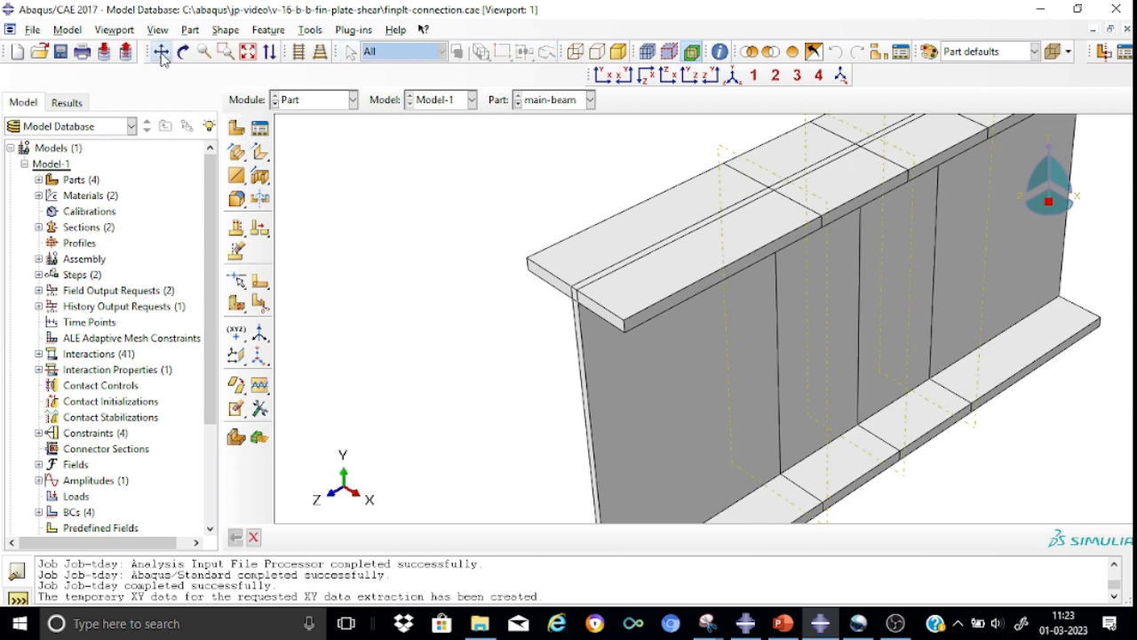
{"action": "left_click_drag", "start_coordinate": [381, 269], "coordinate": [378, 156]}
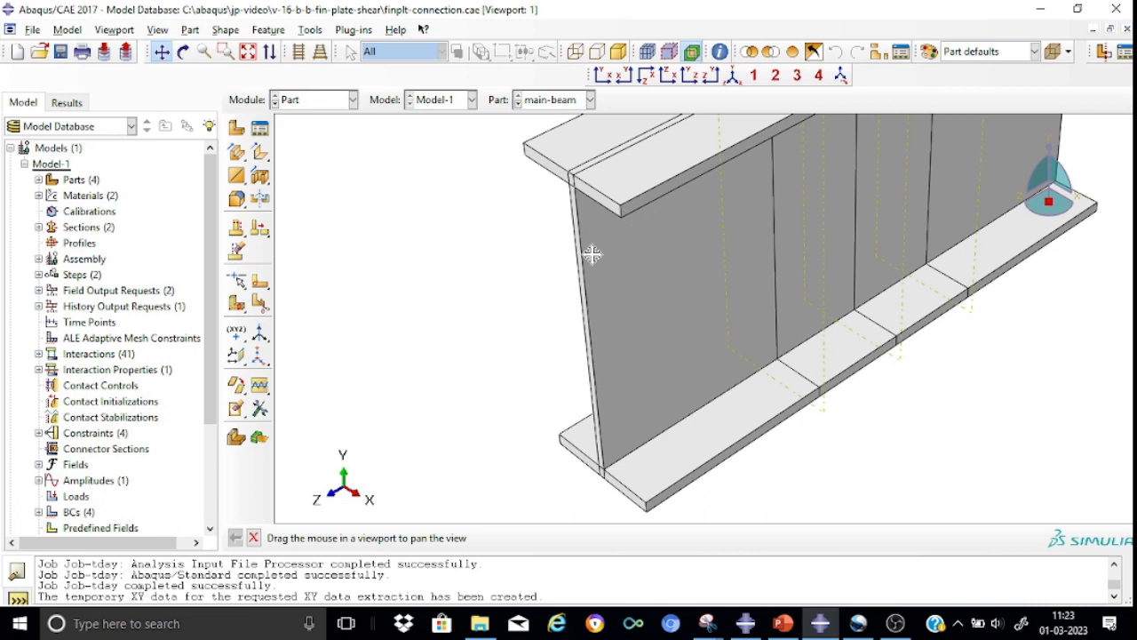
{"action": "left_click", "coordinate": [732, 78]}
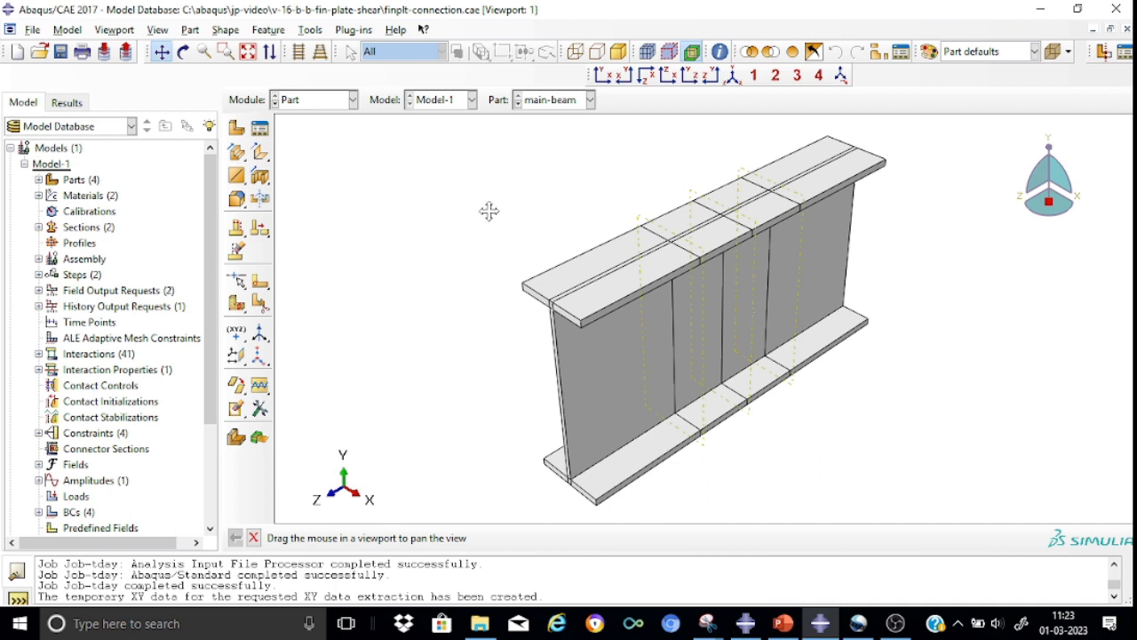
Display the sec-beam part in a side view and examine the bolt holes and the coped end of its web
{"action": "left_click", "coordinate": [591, 100]}
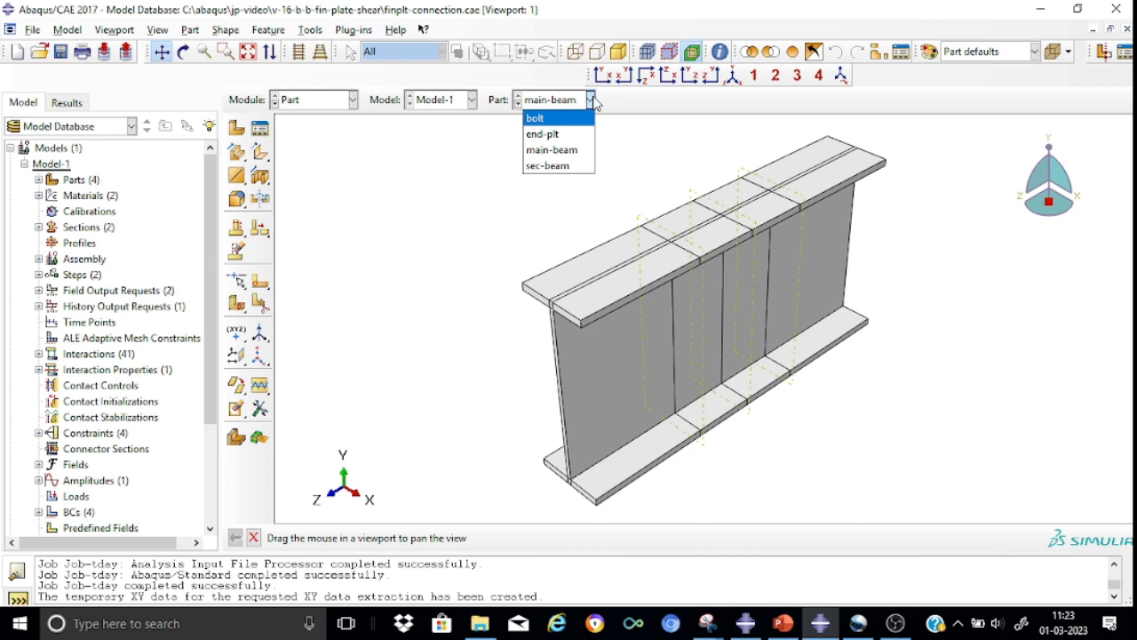
{"action": "left_click", "coordinate": [565, 166]}
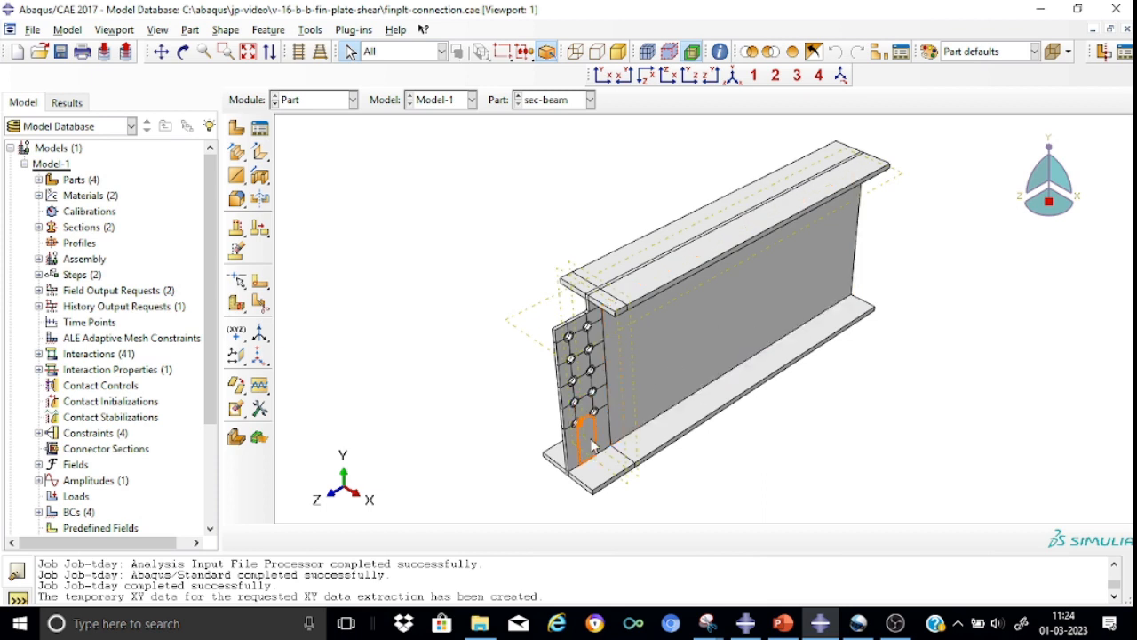
{"action": "left_click", "coordinate": [712, 76]}
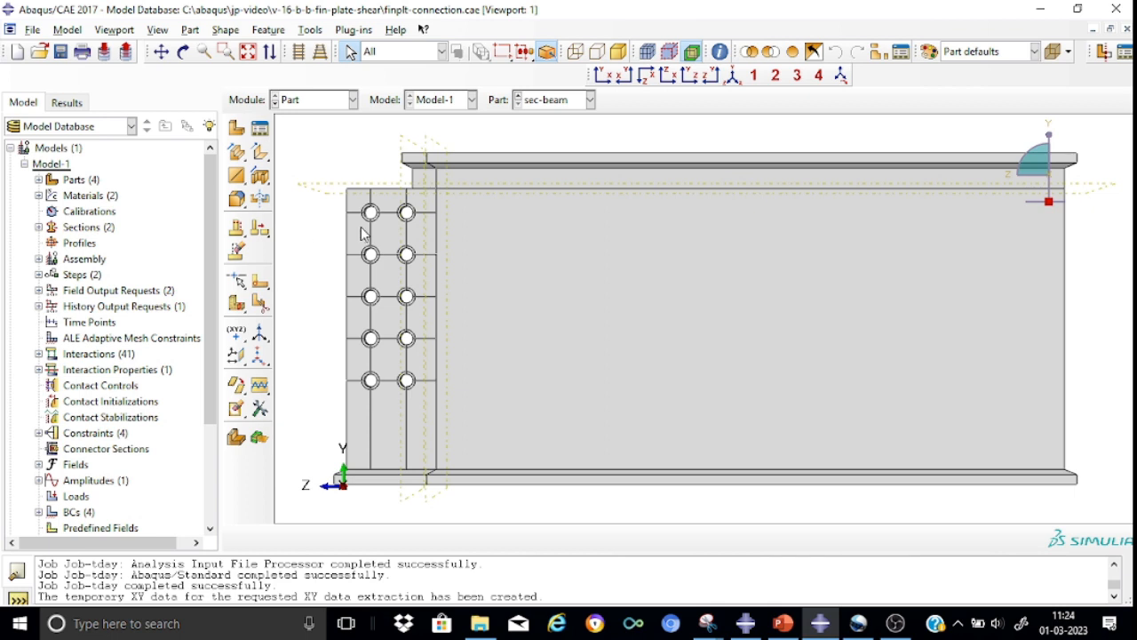
{"action": "scroll", "coordinate": [330, 217], "scroll_direction": "up", "scroll_amount": 5}
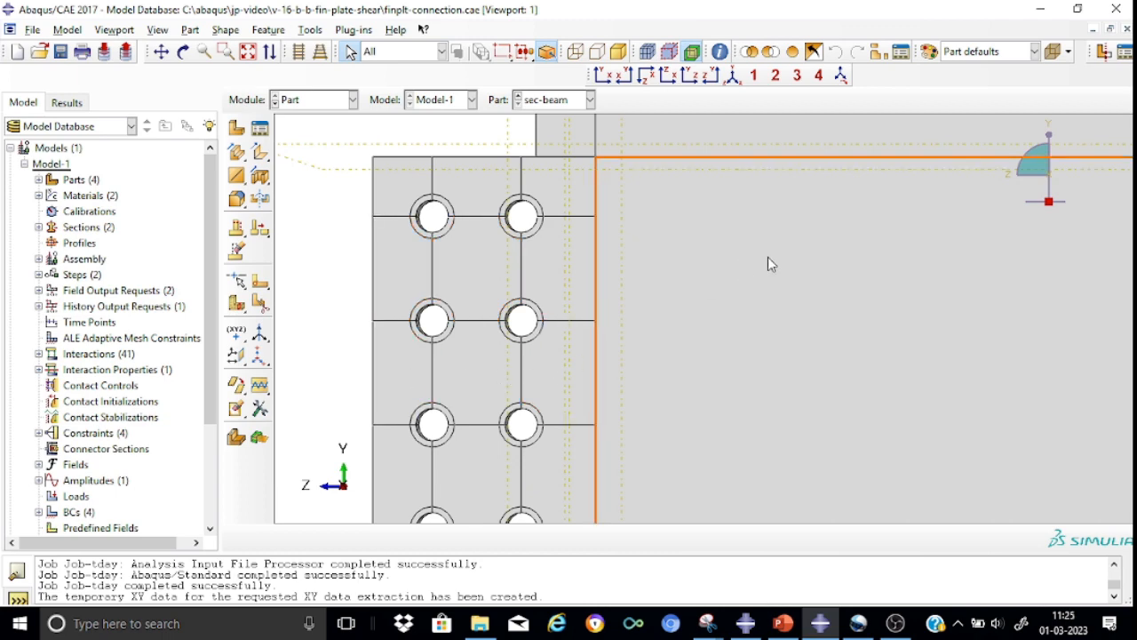
{"action": "scroll", "coordinate": [770, 264], "scroll_direction": "up", "scroll_amount": 2}
{"action": "scroll", "coordinate": [769, 263], "scroll_direction": "down", "scroll_amount": 5}
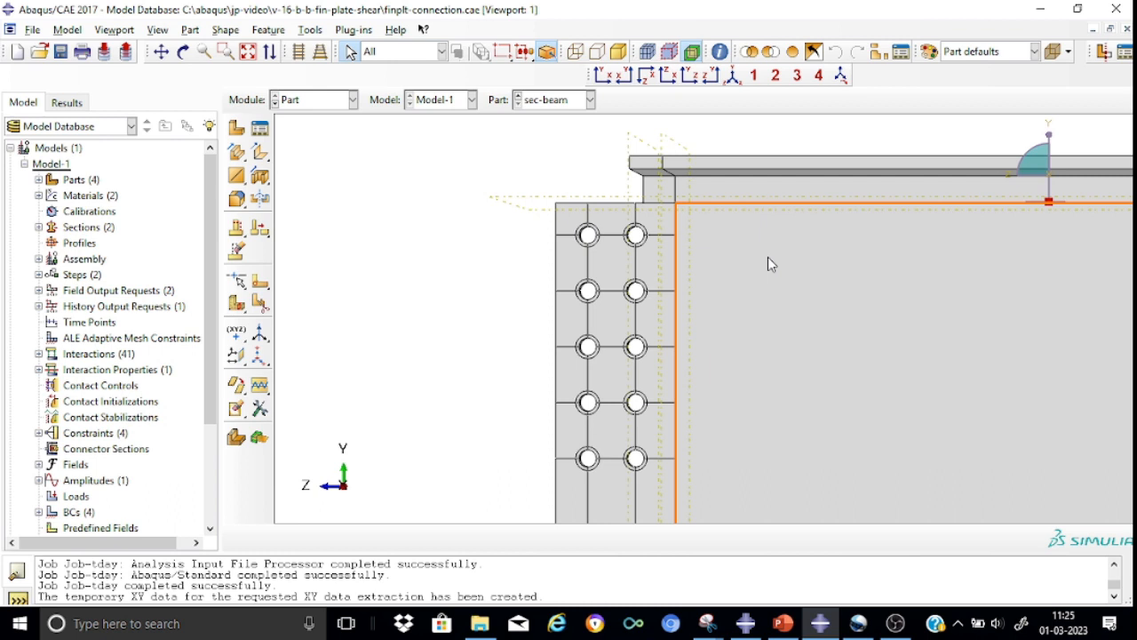
Display the end-plt part in the XY view to examine its bolt holes, and bring up the bolt part
{"action": "left_click", "coordinate": [590, 99]}
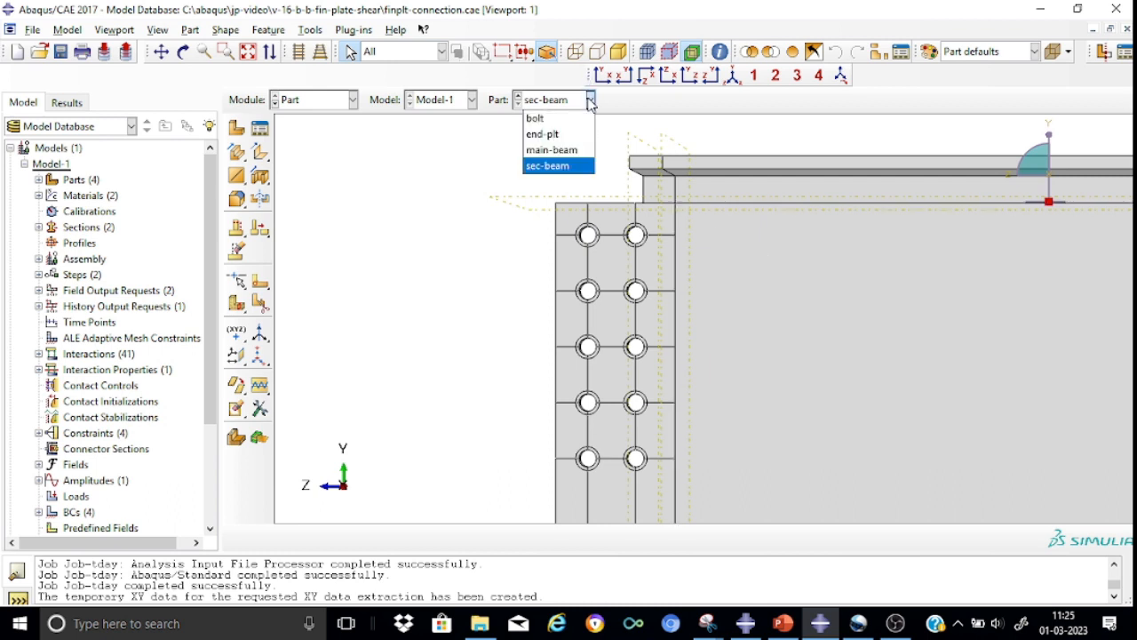
{"action": "left_click", "coordinate": [544, 134]}
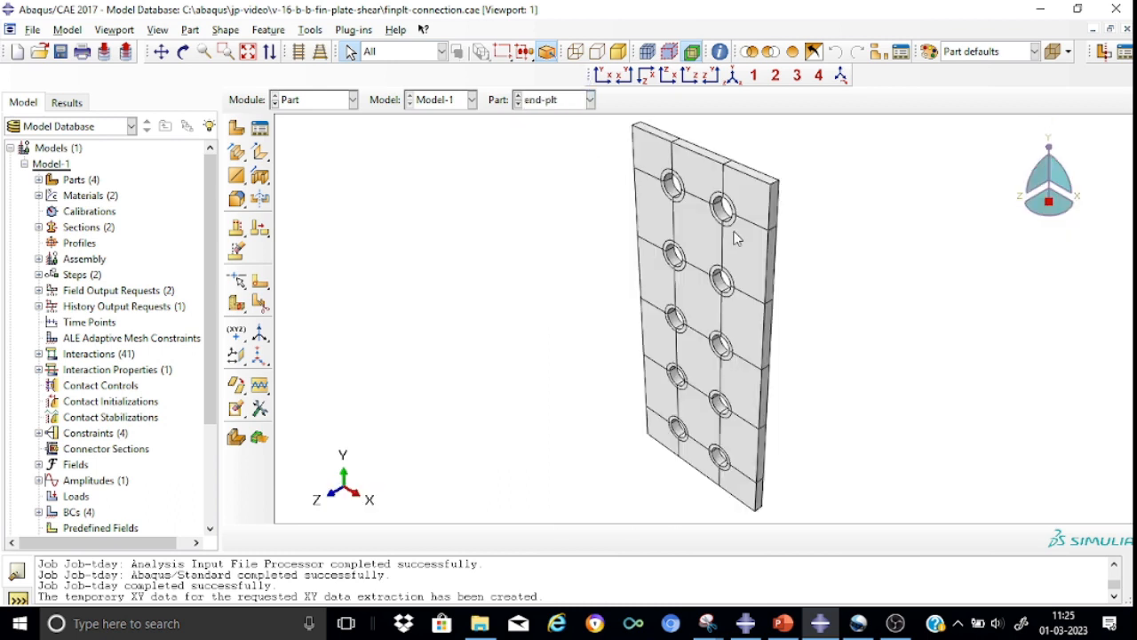
{"action": "left_click", "coordinate": [602, 77]}
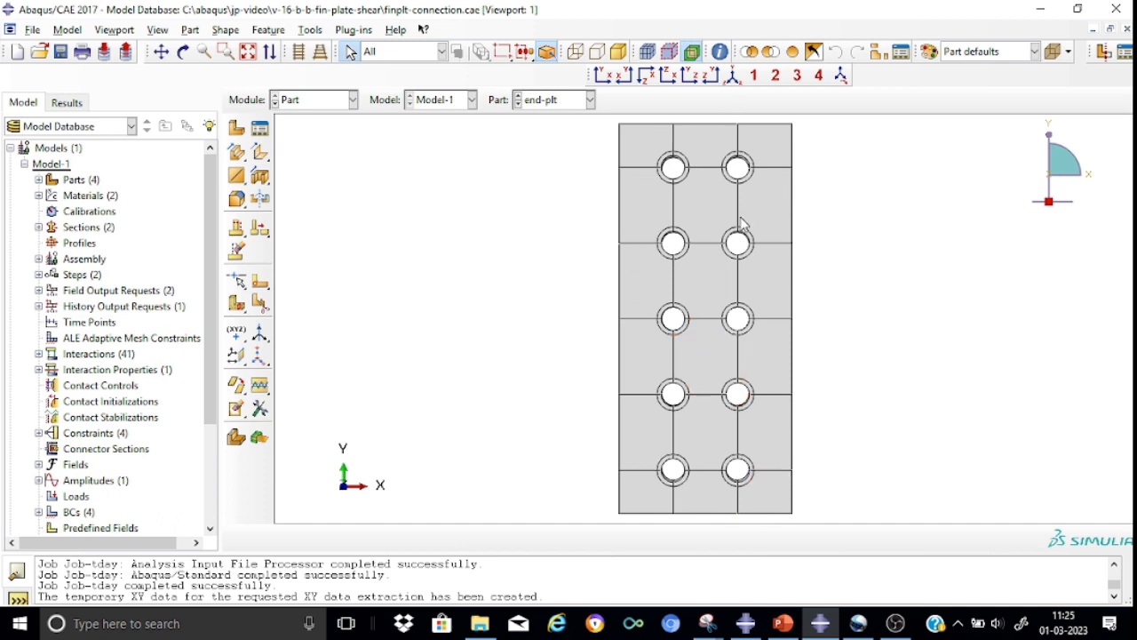
{"action": "left_click", "coordinate": [590, 101]}
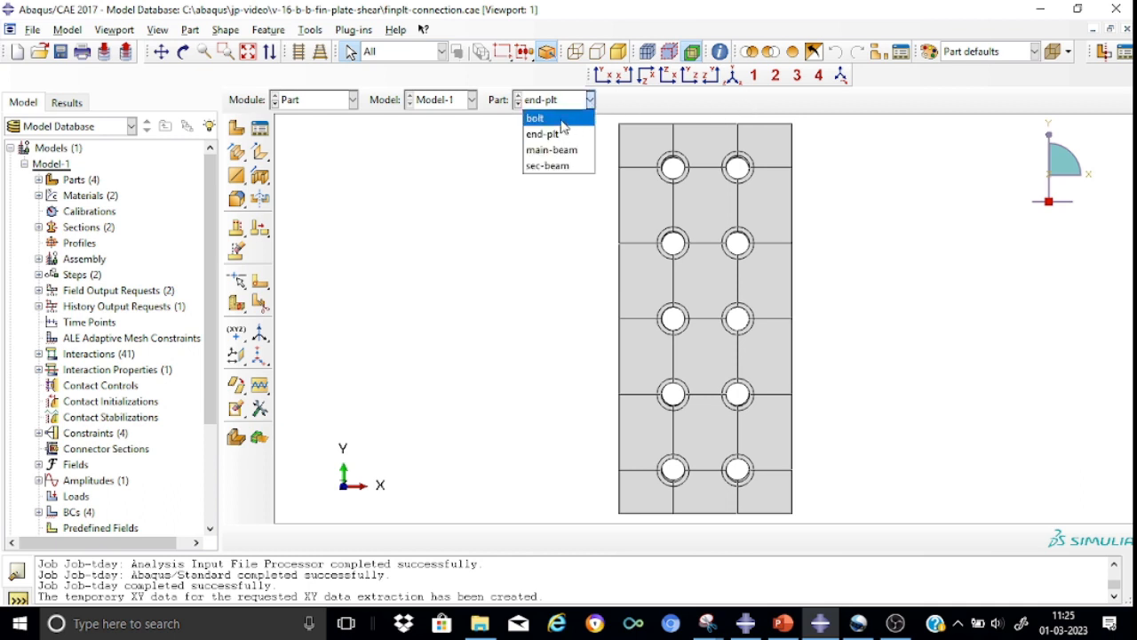
{"action": "left_click", "coordinate": [560, 120]}
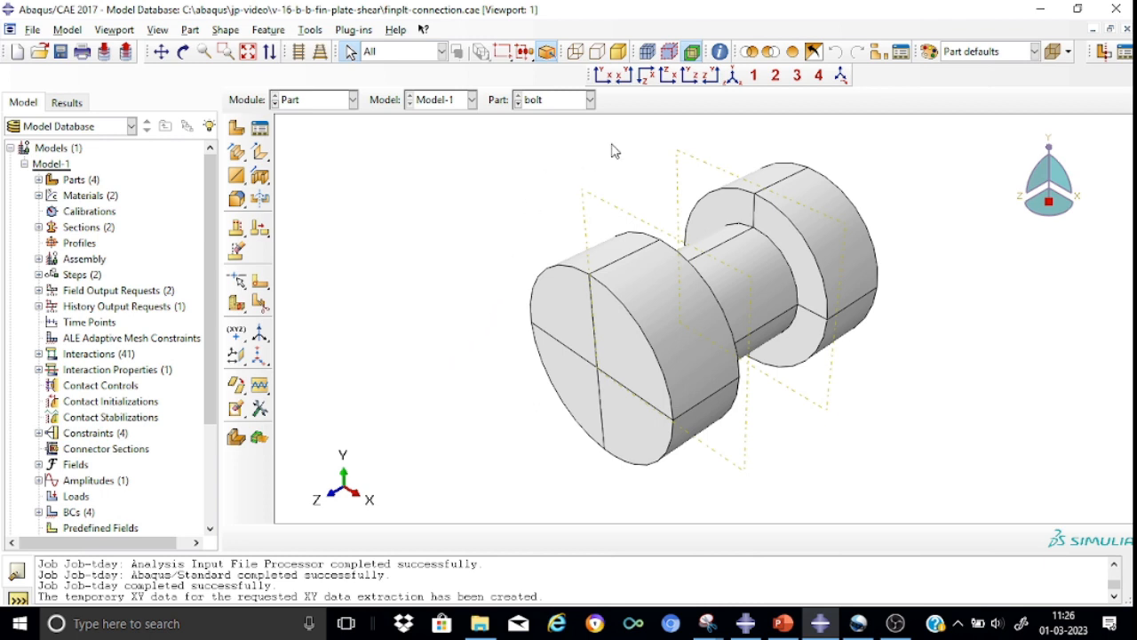
Switch to the Property module and review the steel material's elastic and plastic data, leaving the material editor without saving
{"action": "left_click", "coordinate": [354, 101]}
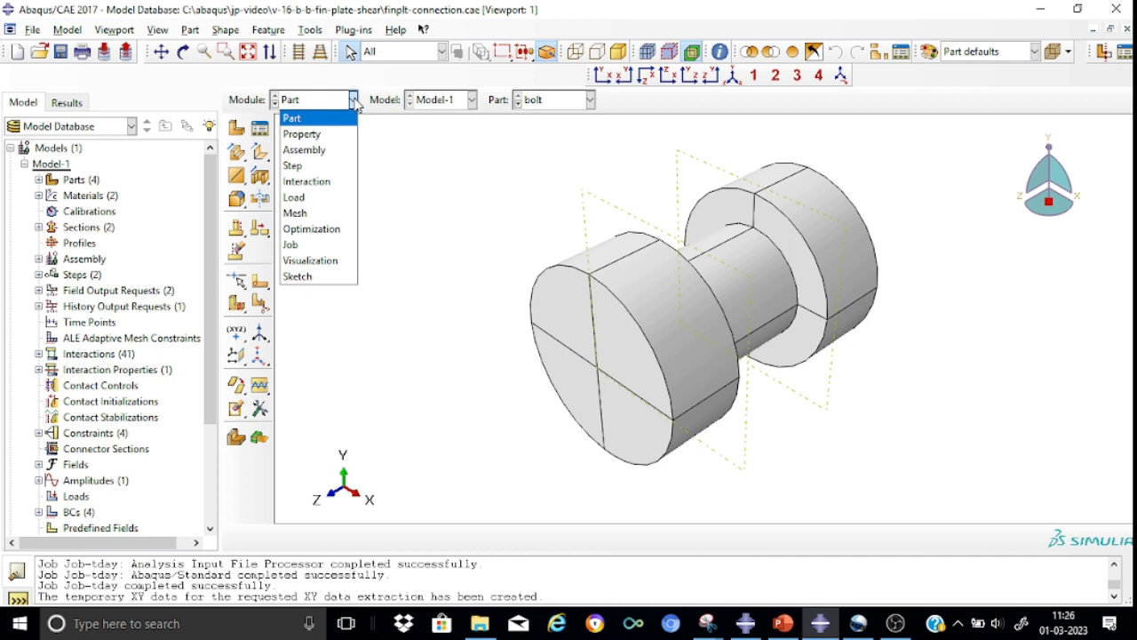
{"action": "left_click", "coordinate": [450, 185]}
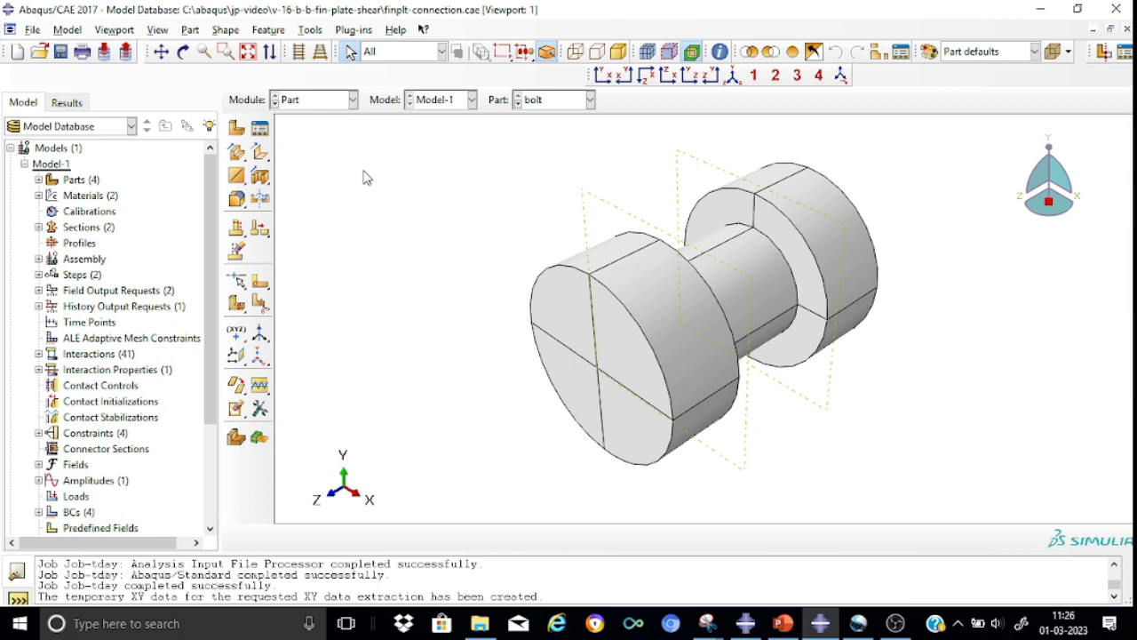
{"action": "left_click", "coordinate": [352, 100]}
{"action": "left_click", "coordinate": [307, 134]}
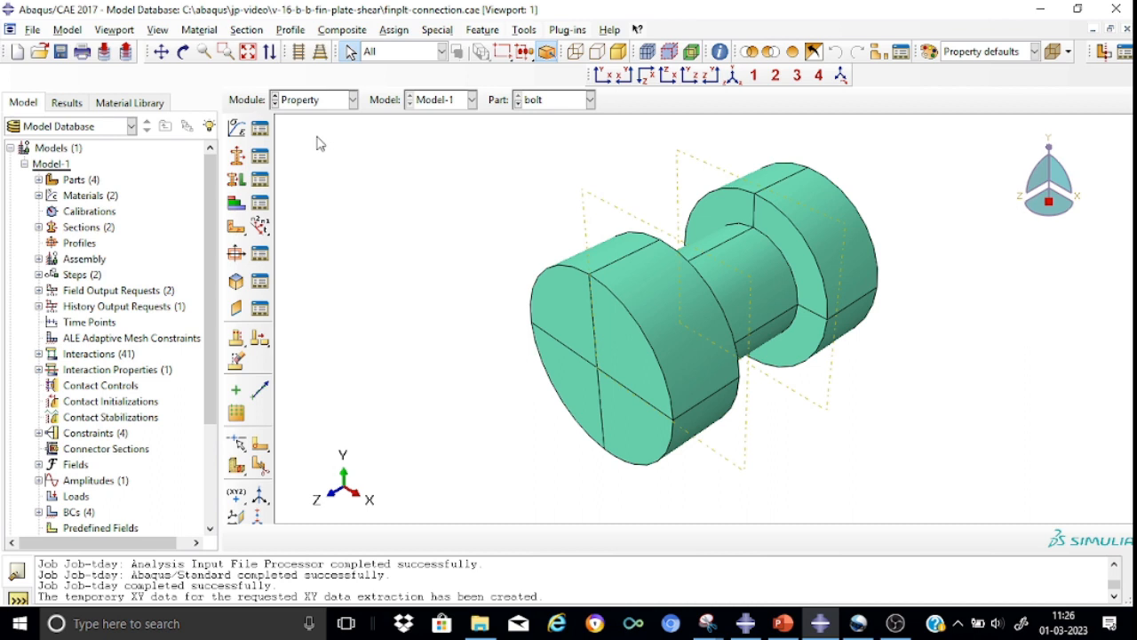
{"action": "left_click", "coordinate": [262, 130]}
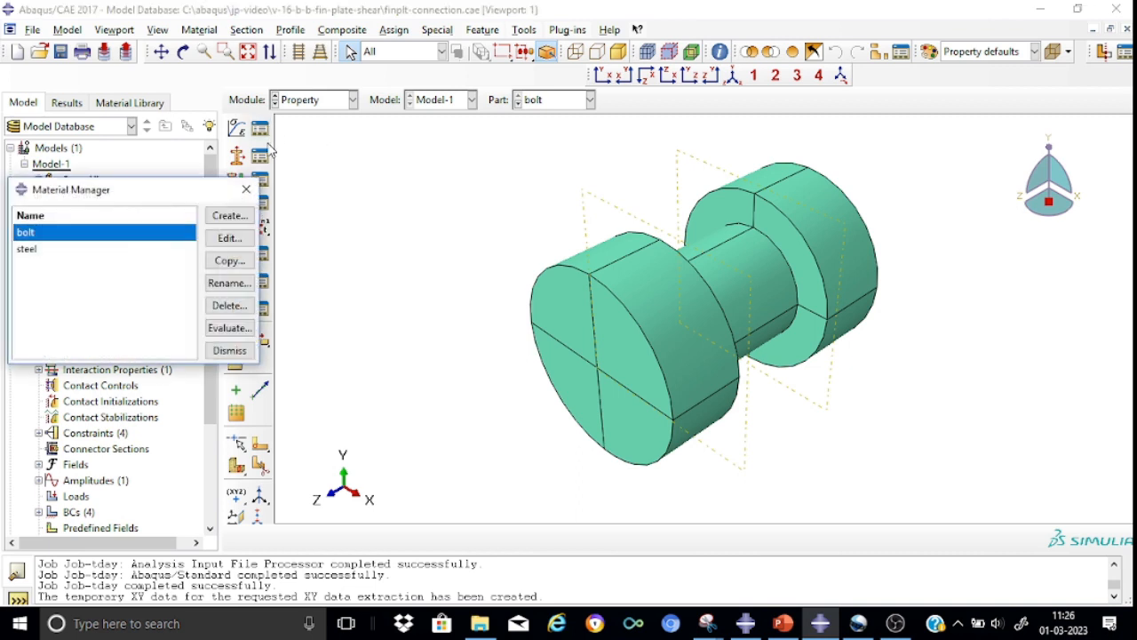
{"action": "left_click", "coordinate": [35, 250]}
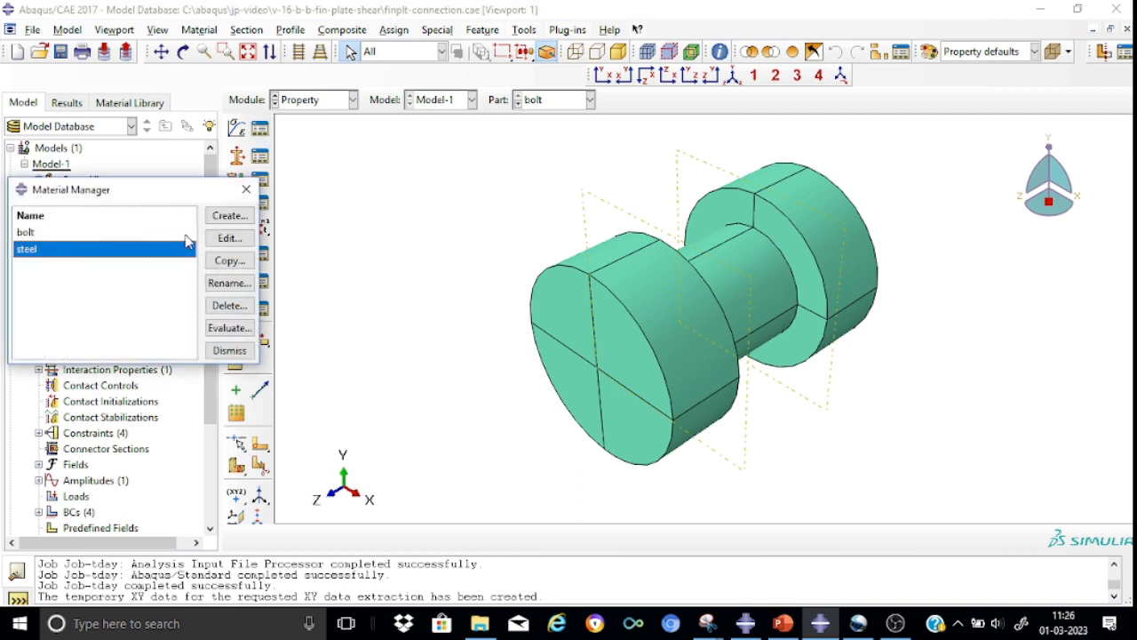
{"action": "left_click", "coordinate": [230, 239]}
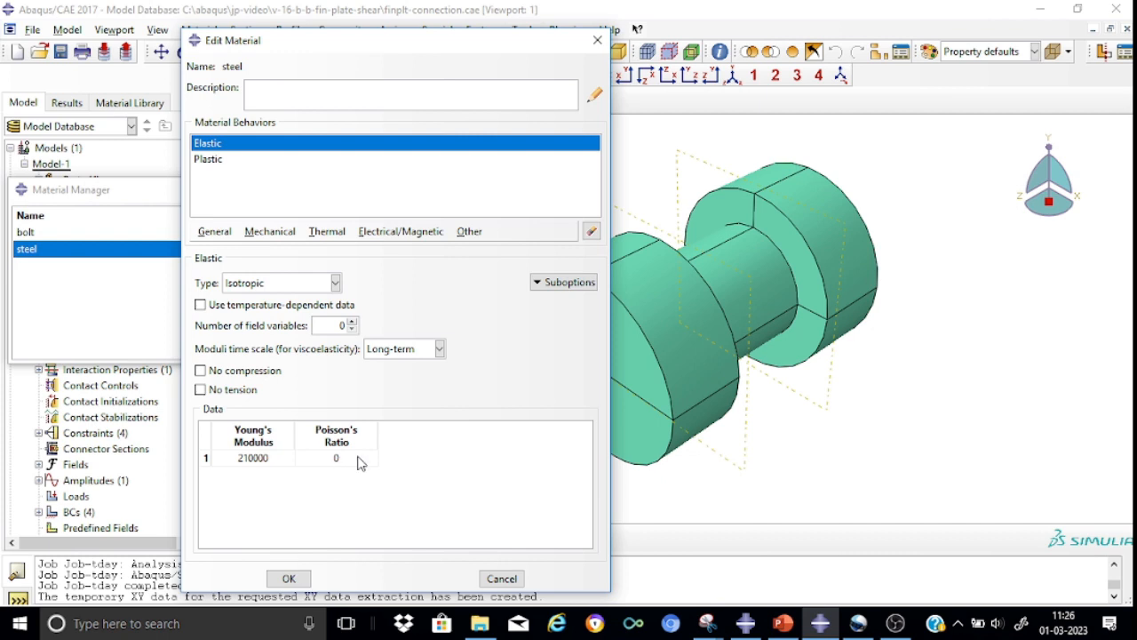
{"action": "left_click", "coordinate": [222, 167]}
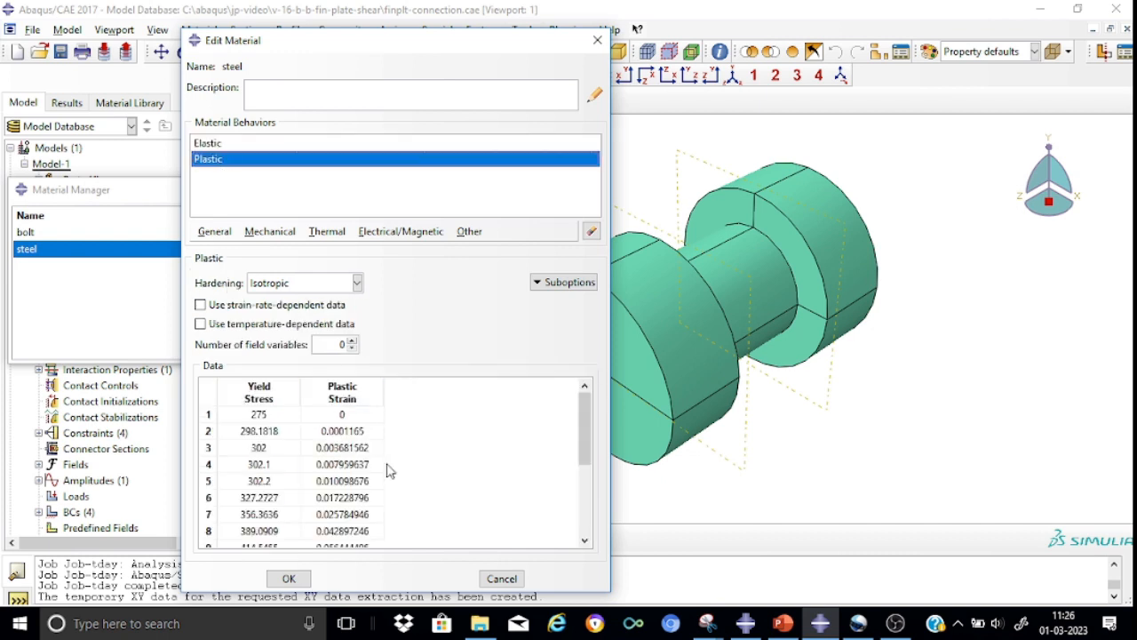
{"action": "left_click", "coordinate": [337, 412]}
{"action": "type", "text": "0"}
{"action": "mouse_move", "coordinate": [584, 409]}
{"action": "left_mouse_down"}
{"action": "mouse_move", "coordinate": [585, 468]}
{"action": "mouse_move", "coordinate": [584, 400]}
{"action": "left_mouse_up"}
{"action": "left_click", "coordinate": [500, 578]}
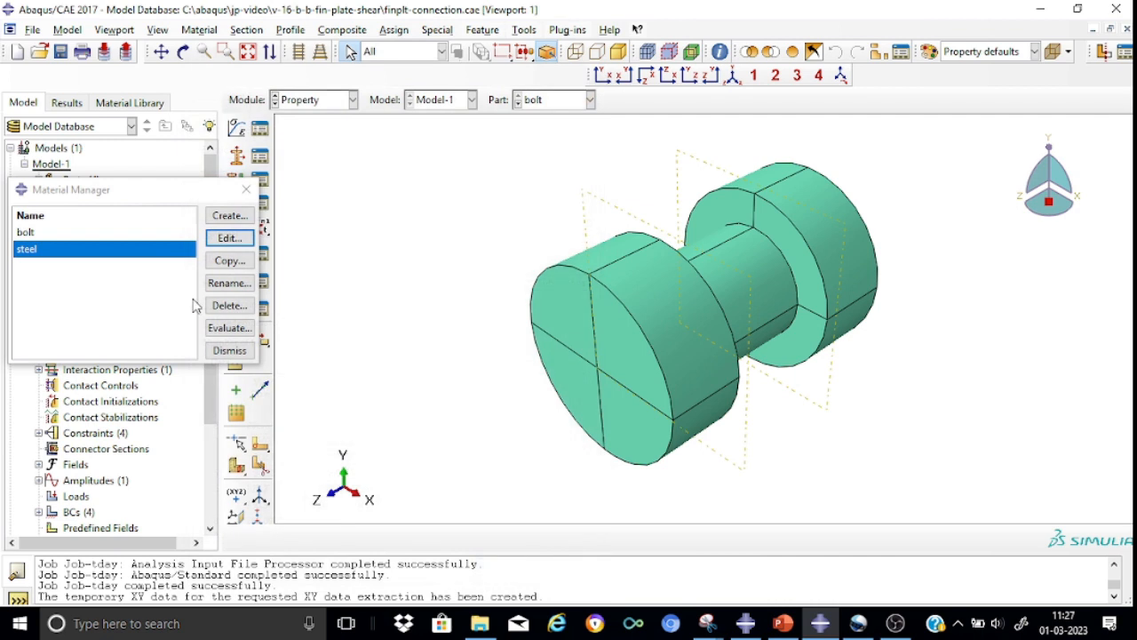
Review the bolt material's elastic and plastic data and close the Material Manager
{"action": "left_click", "coordinate": [42, 234]}
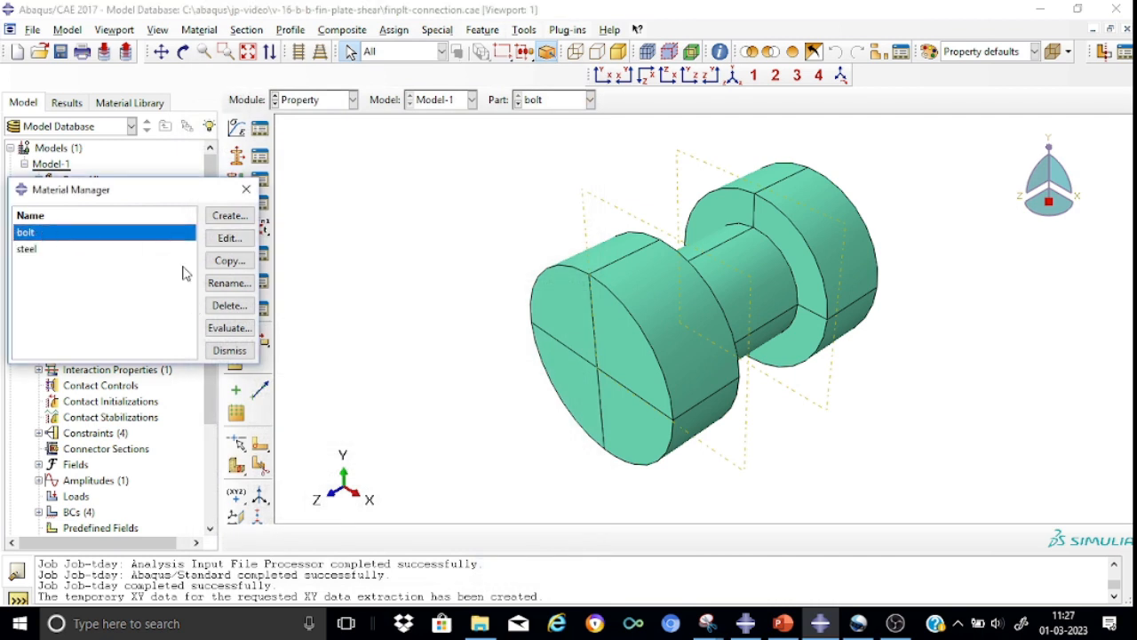
{"action": "left_click", "coordinate": [229, 238]}
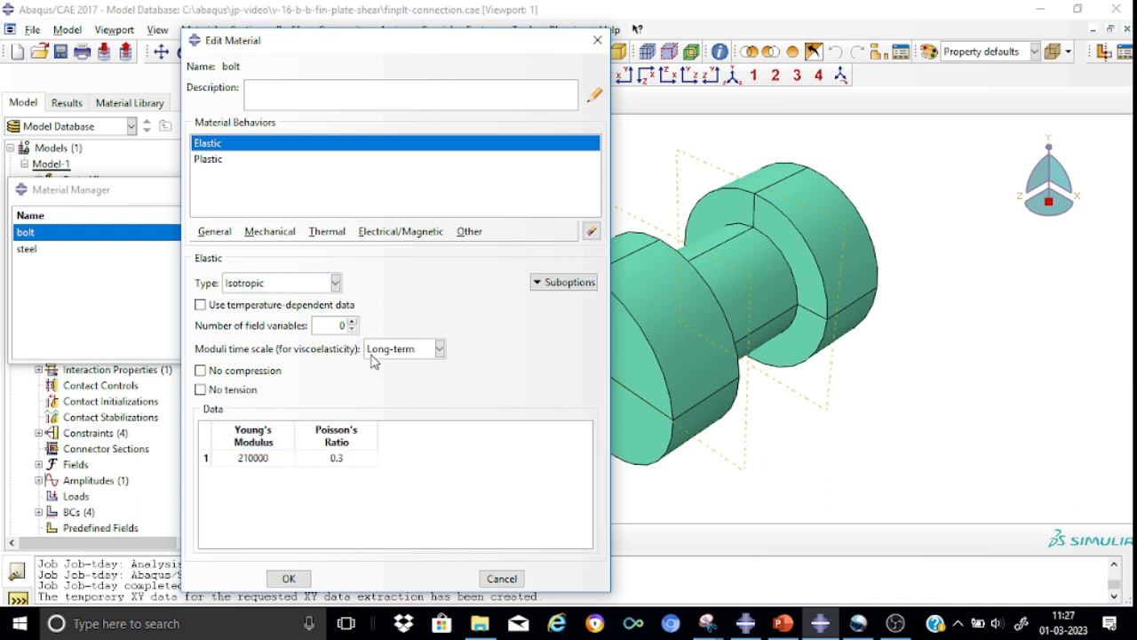
{"action": "left_click", "coordinate": [216, 165]}
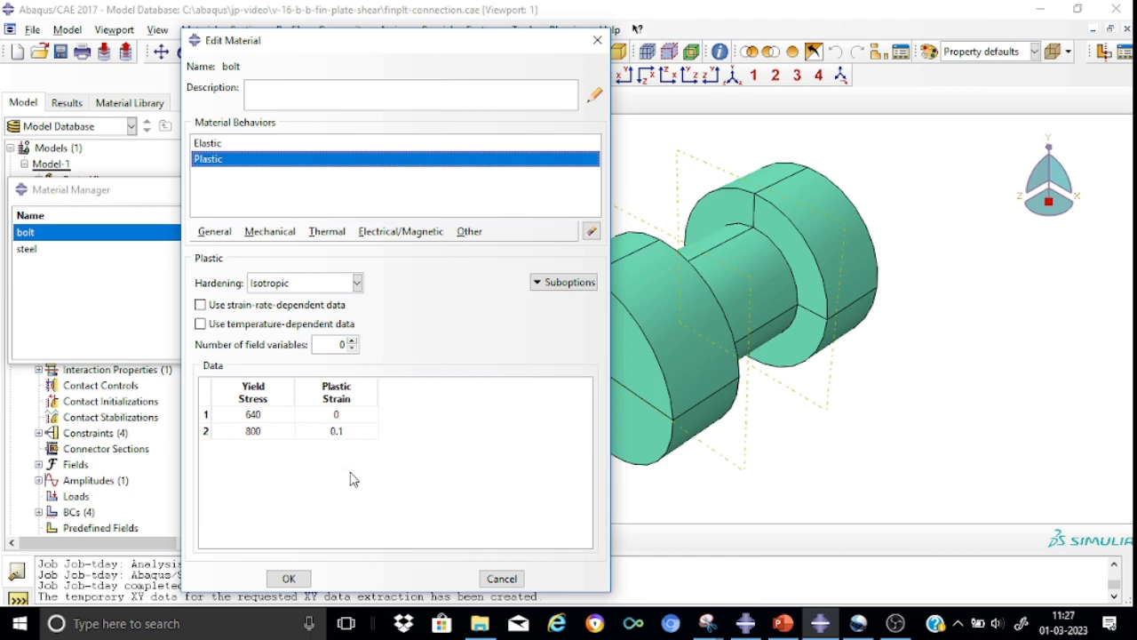
{"action": "left_click", "coordinate": [290, 579]}
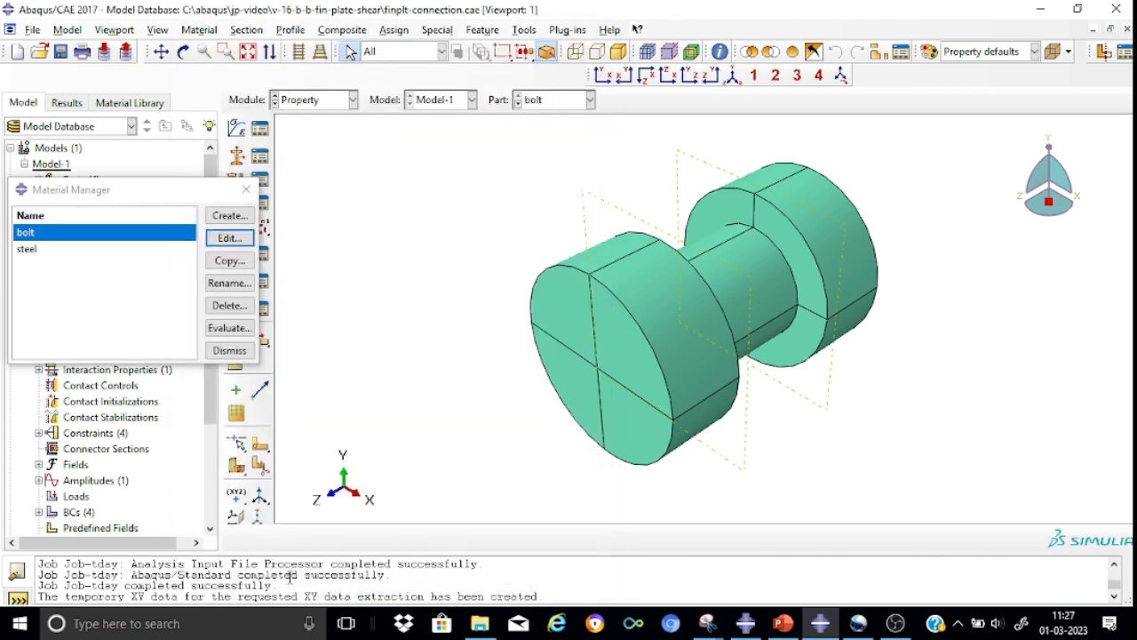
{"action": "left_click", "coordinate": [248, 189]}
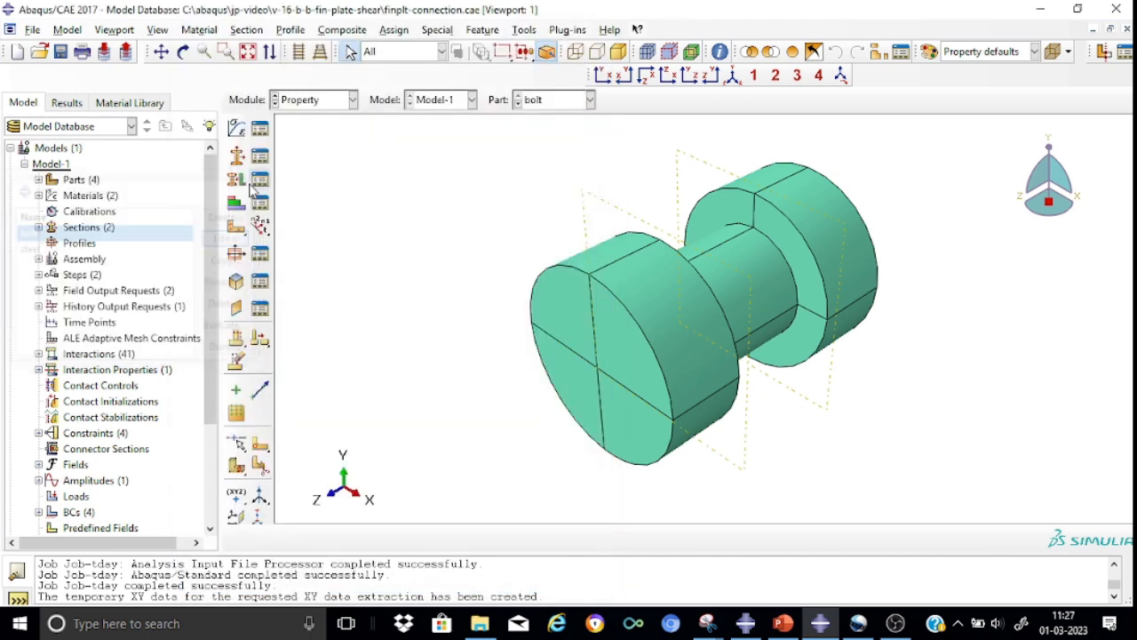
Switch to the Assembly module and examine the bolted fin plate connection between the two beams up close
{"action": "left_click", "coordinate": [351, 101]}
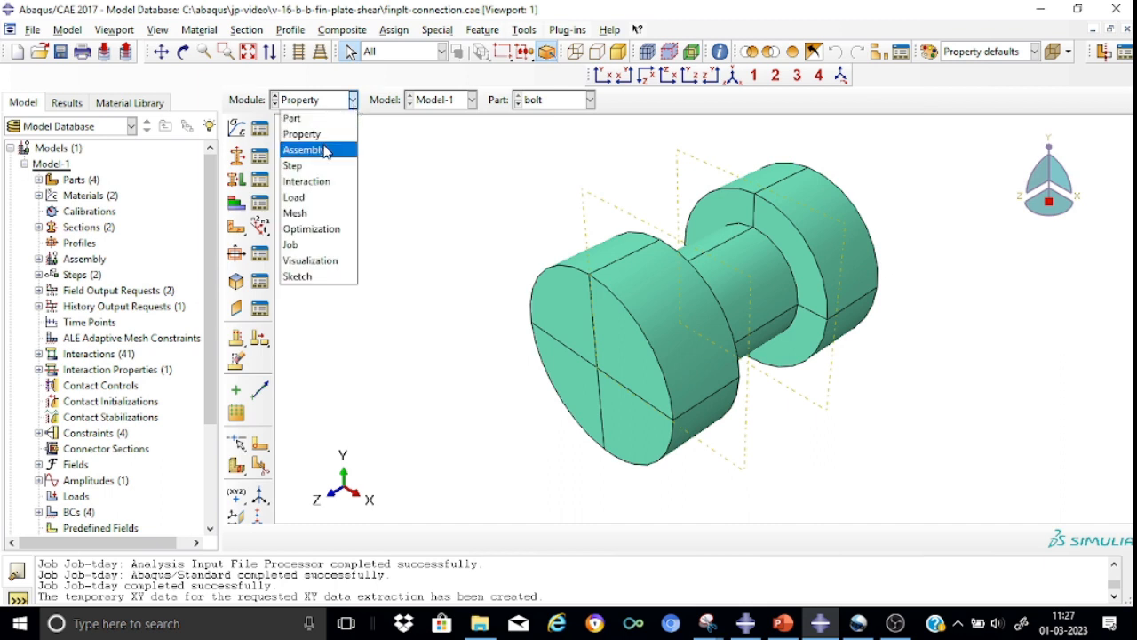
{"action": "left_click", "coordinate": [325, 150]}
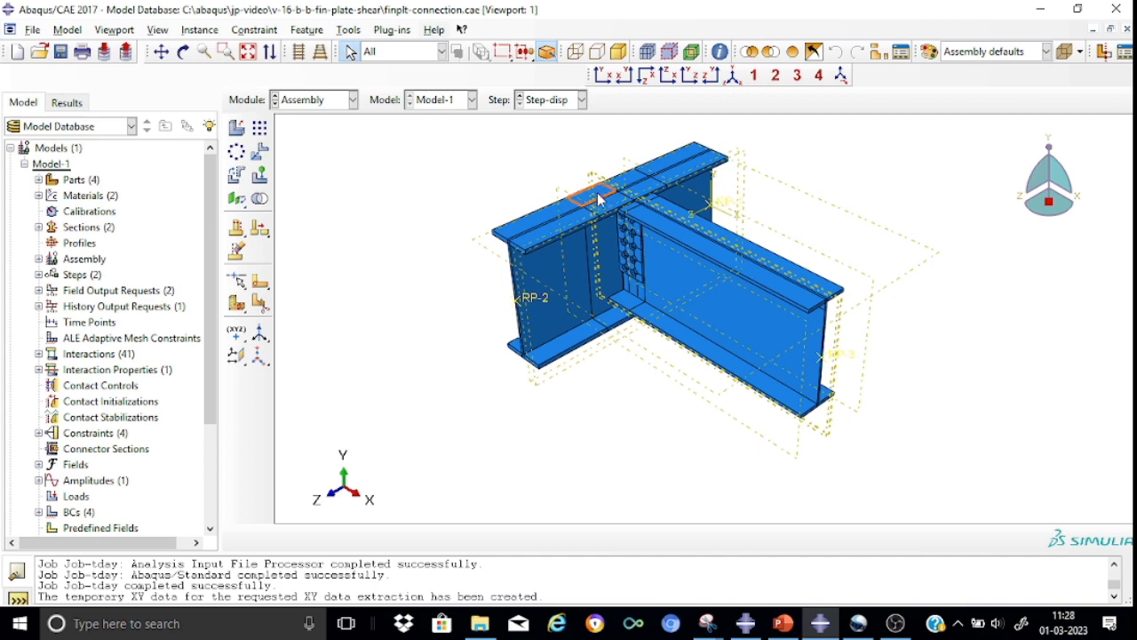
{"action": "scroll", "coordinate": [531, 160], "scroll_direction": "down", "scroll_amount": 5}
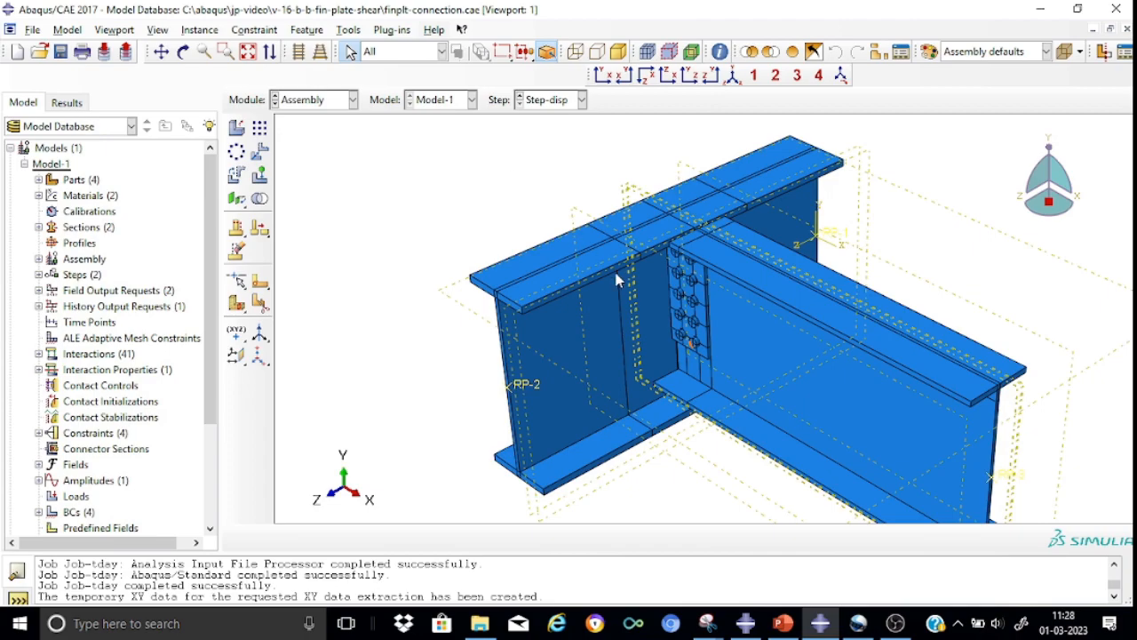
{"action": "scroll", "coordinate": [760, 375], "scroll_direction": "down", "scroll_amount": 4}
{"action": "scroll", "coordinate": [762, 374], "scroll_direction": "down", "scroll_amount": 3}
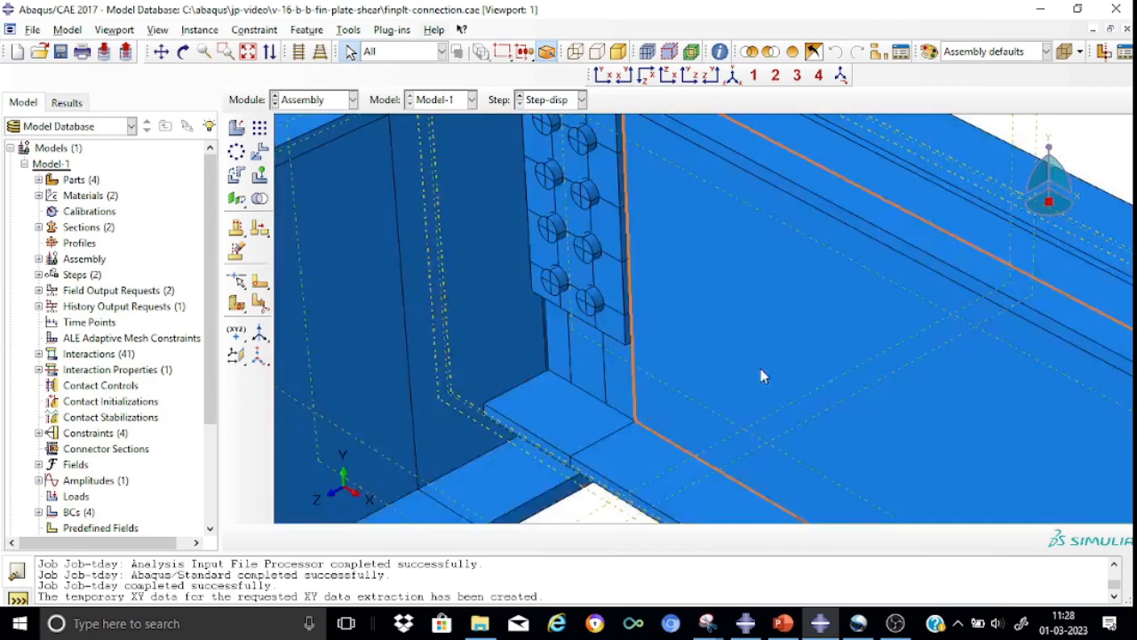
{"action": "scroll", "coordinate": [762, 375], "scroll_direction": "up", "scroll_amount": 3}
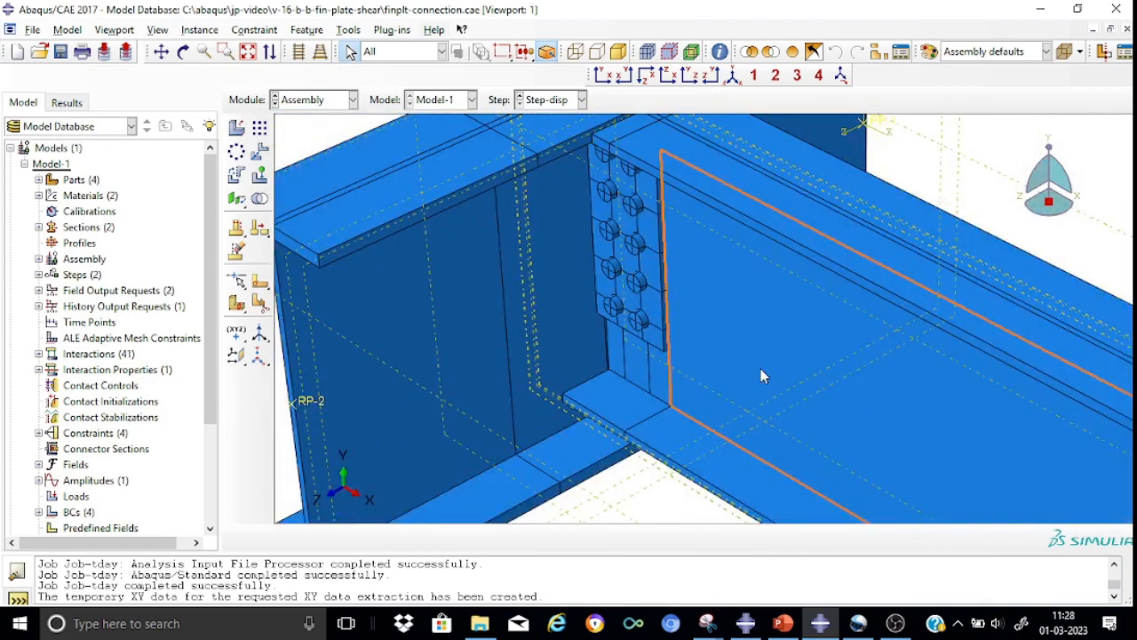
Rotate the assembly to examine the bolts from both sides of the secondary beam's web, and restore the isometric view
{"action": "left_click", "coordinate": [181, 51]}
{"action": "left_click_drag", "start_coordinate": [647, 244], "coordinate": [490, 289]}
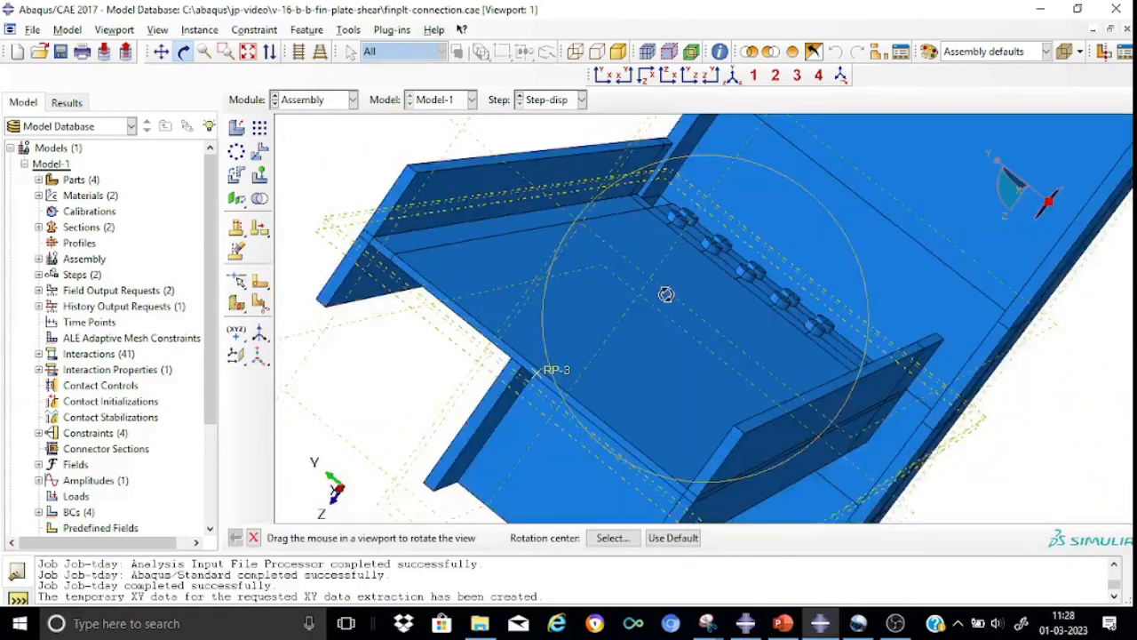
{"action": "left_click_drag", "start_coordinate": [666, 294], "coordinate": [599, 337]}
{"action": "left_click_drag", "start_coordinate": [791, 251], "coordinate": [742, 364]}
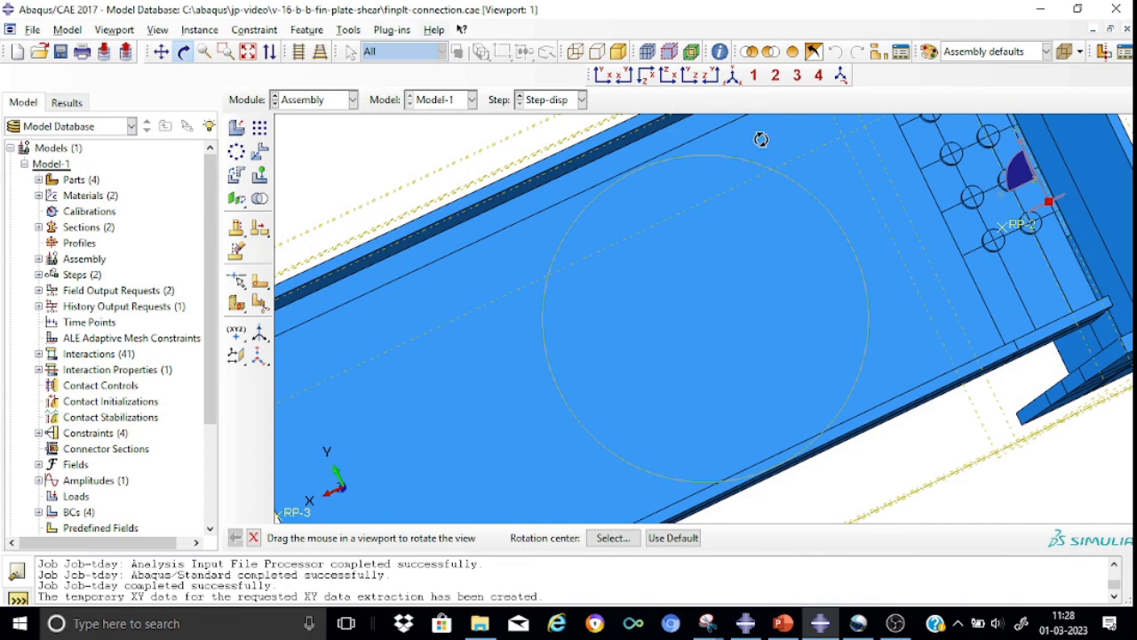
{"action": "left_click", "coordinate": [734, 78]}
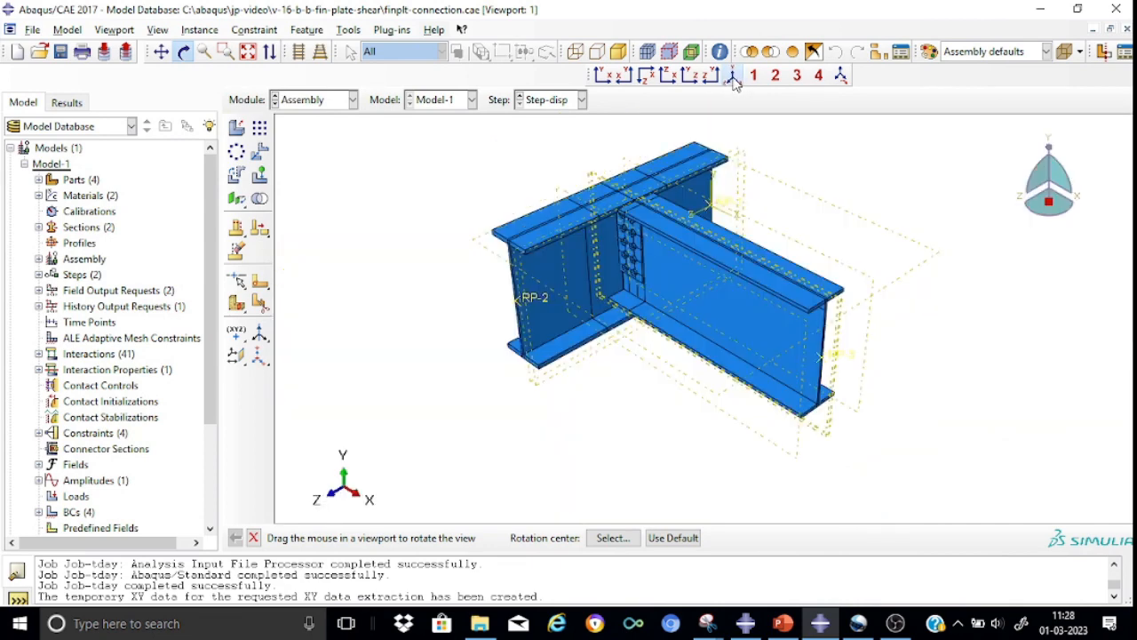
Switch to the Step module, review Step-disp's basic, incrementation and solver settings, and close the Step Manager
{"action": "left_click", "coordinate": [352, 101]}
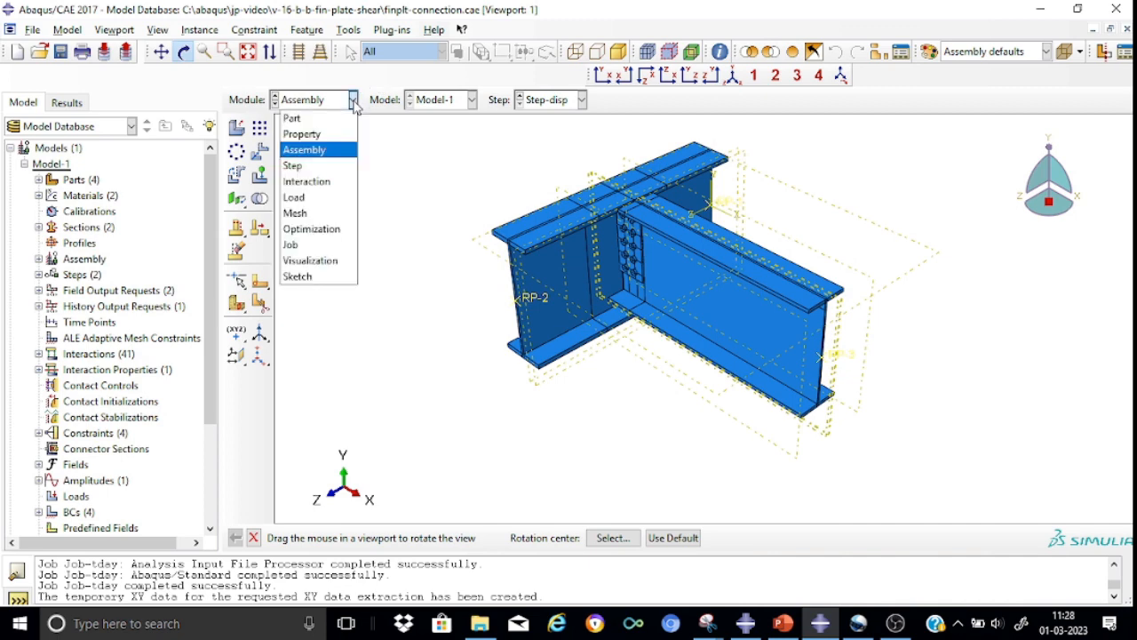
{"action": "left_click", "coordinate": [302, 166]}
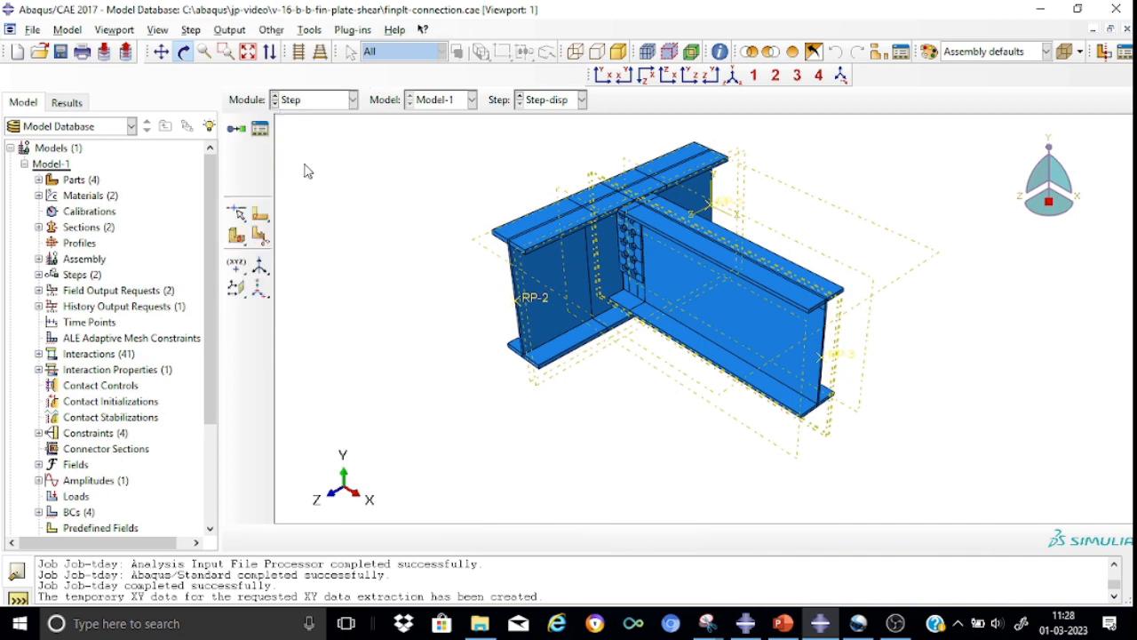
{"action": "left_click", "coordinate": [260, 130]}
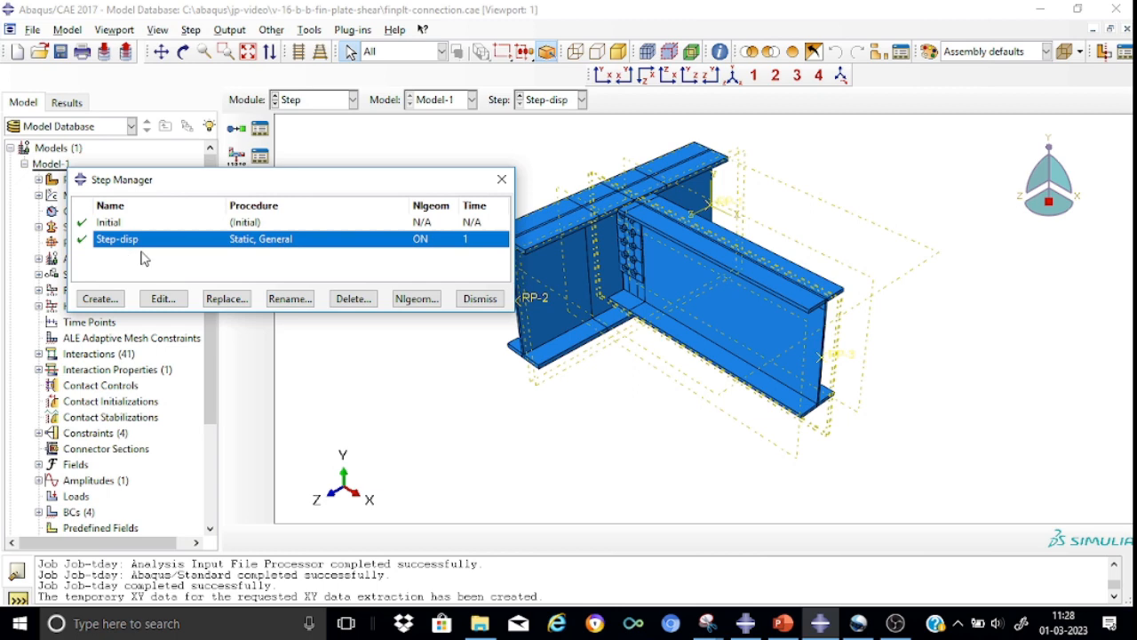
{"action": "left_click", "coordinate": [171, 302]}
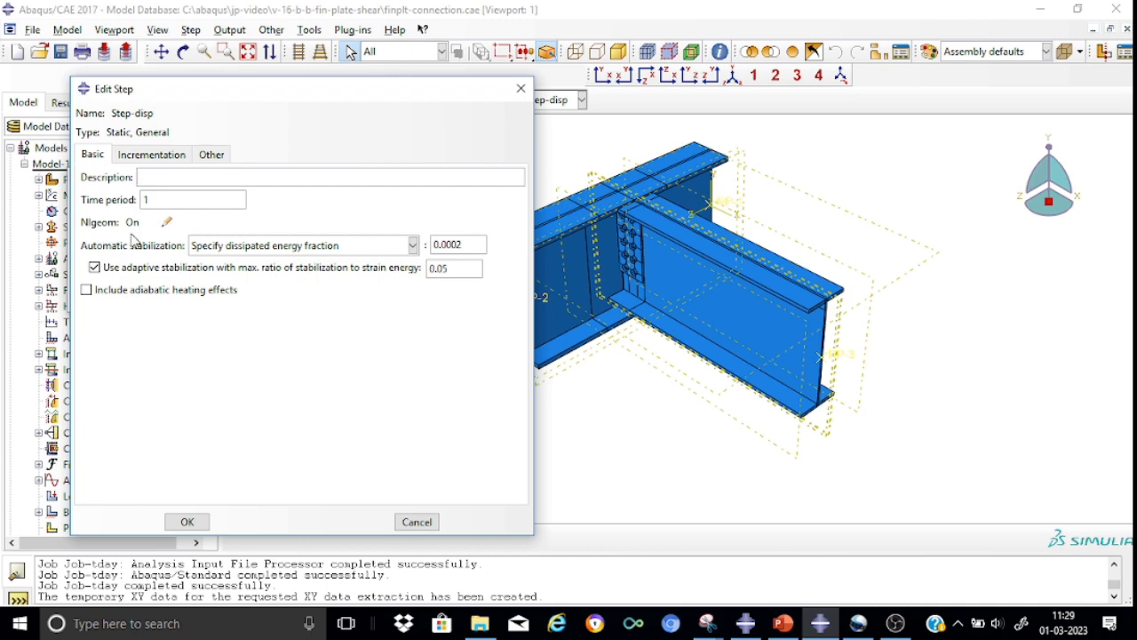
{"action": "left_click", "coordinate": [160, 156]}
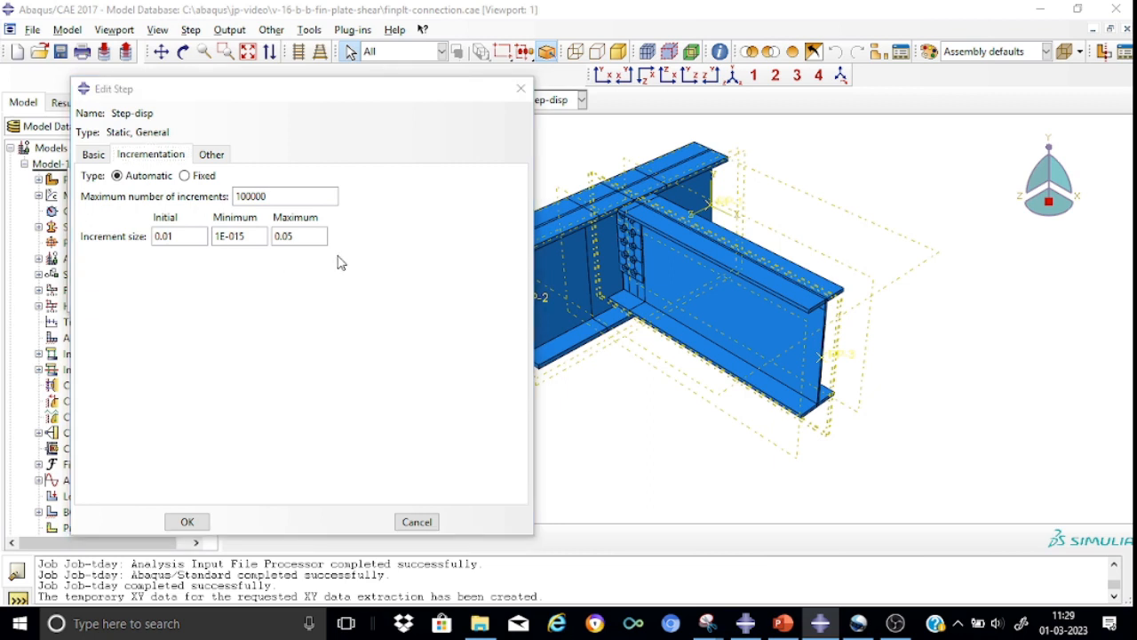
{"action": "left_click", "coordinate": [214, 157]}
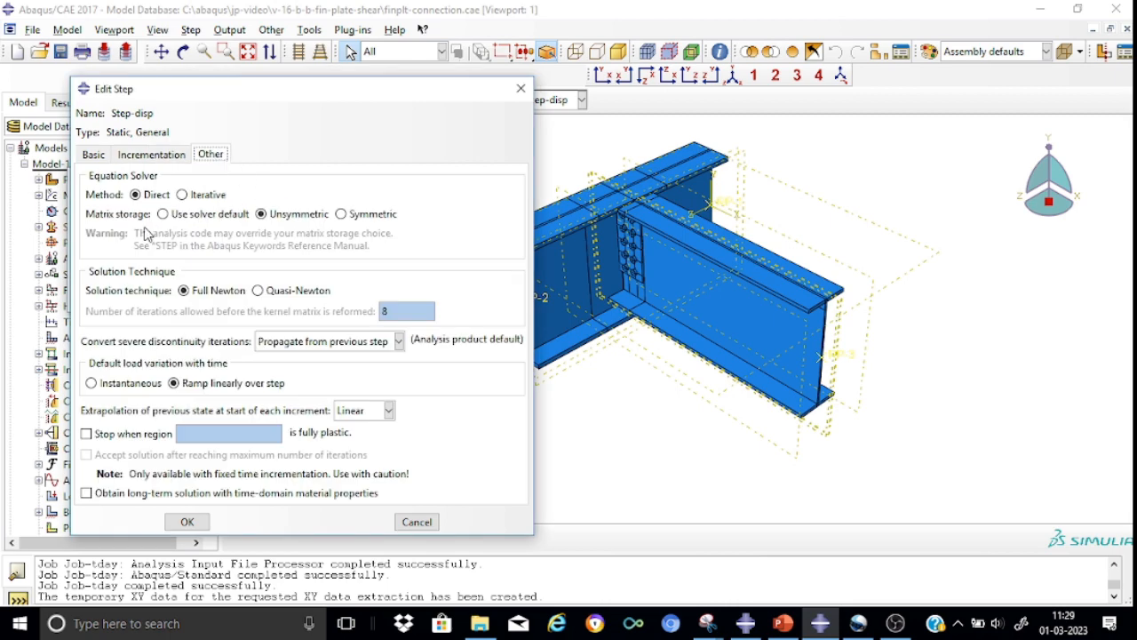
{"action": "left_click", "coordinate": [188, 522]}
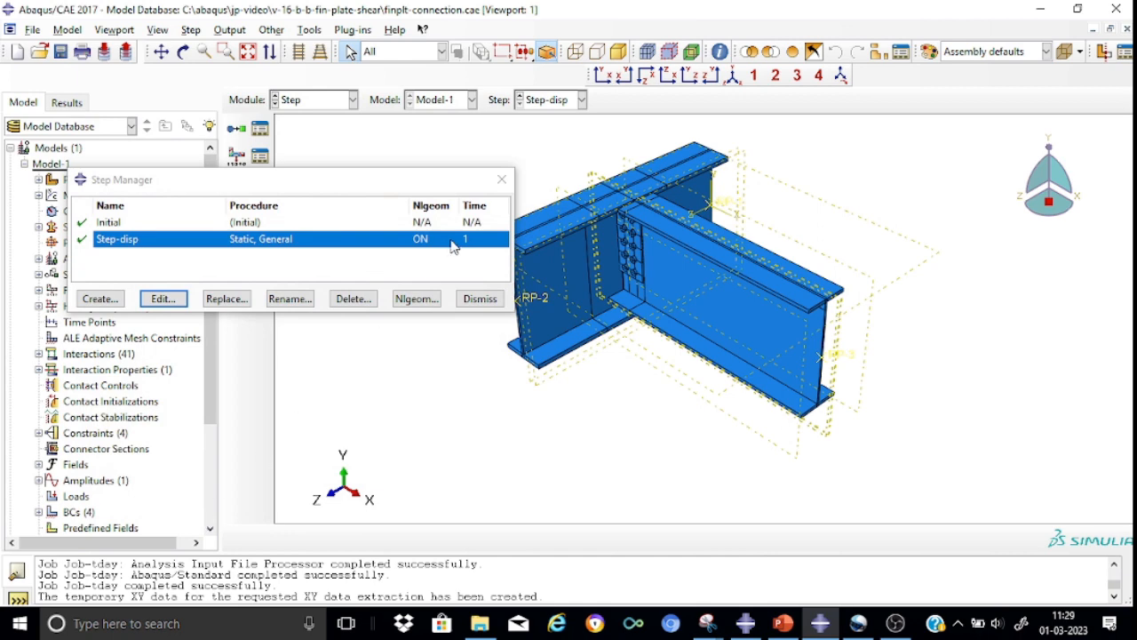
{"action": "left_click", "coordinate": [502, 179]}
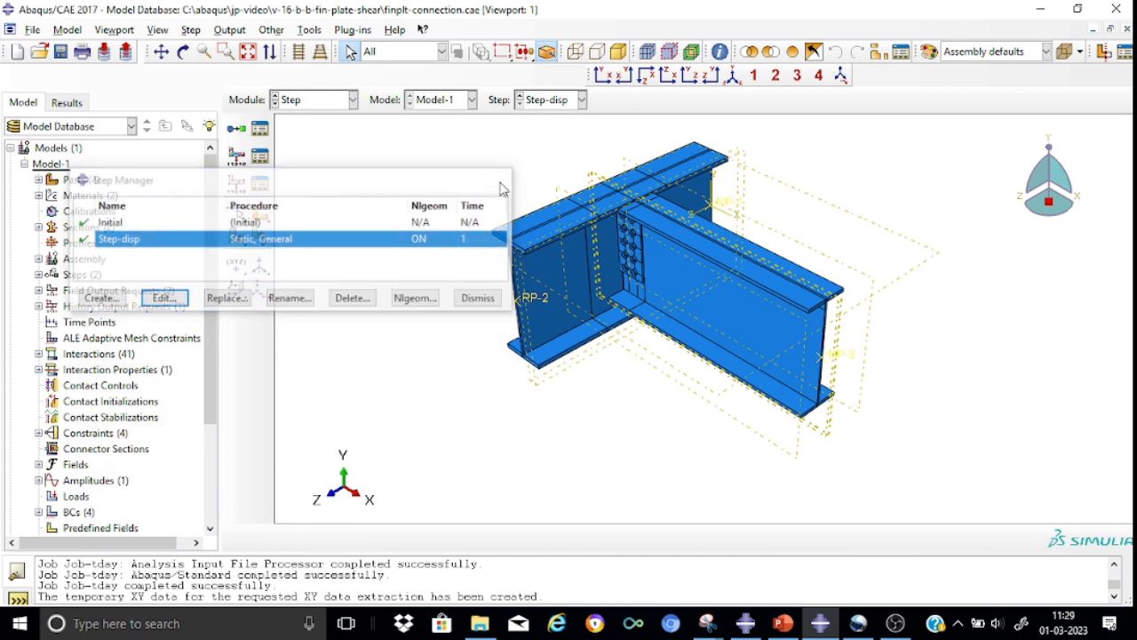
Switch to the Interaction module and review the tangential and normal behavior of contact property IntProp-1, leaving it without saving
{"action": "left_click", "coordinate": [352, 99]}
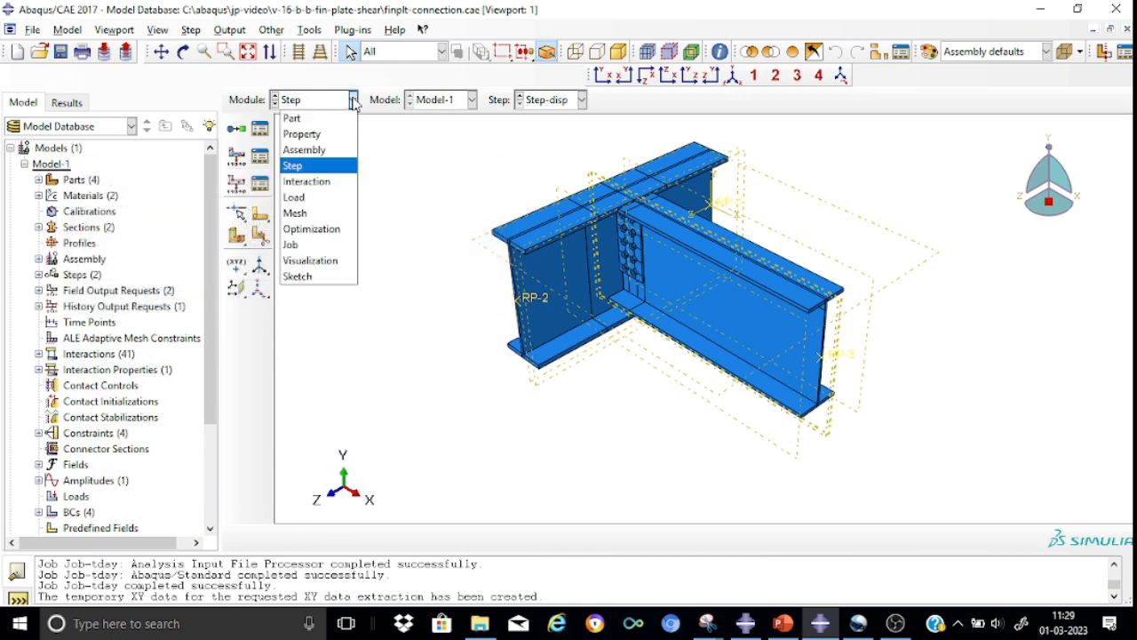
{"action": "left_click", "coordinate": [319, 181]}
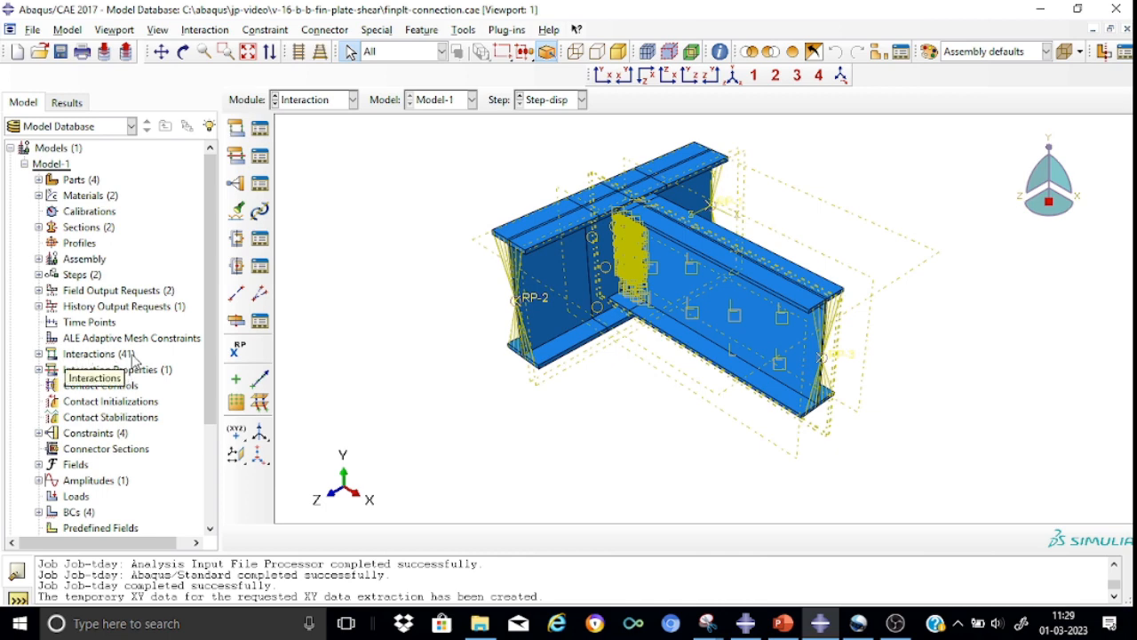
{"action": "left_click", "coordinate": [236, 160]}
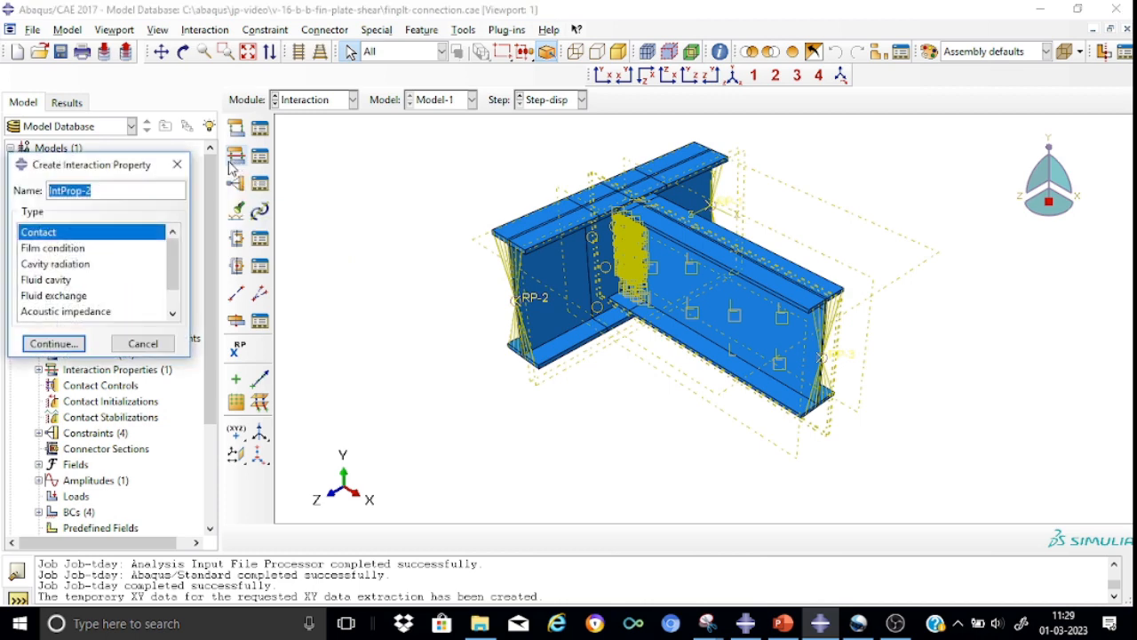
{"action": "left_click", "coordinate": [181, 164]}
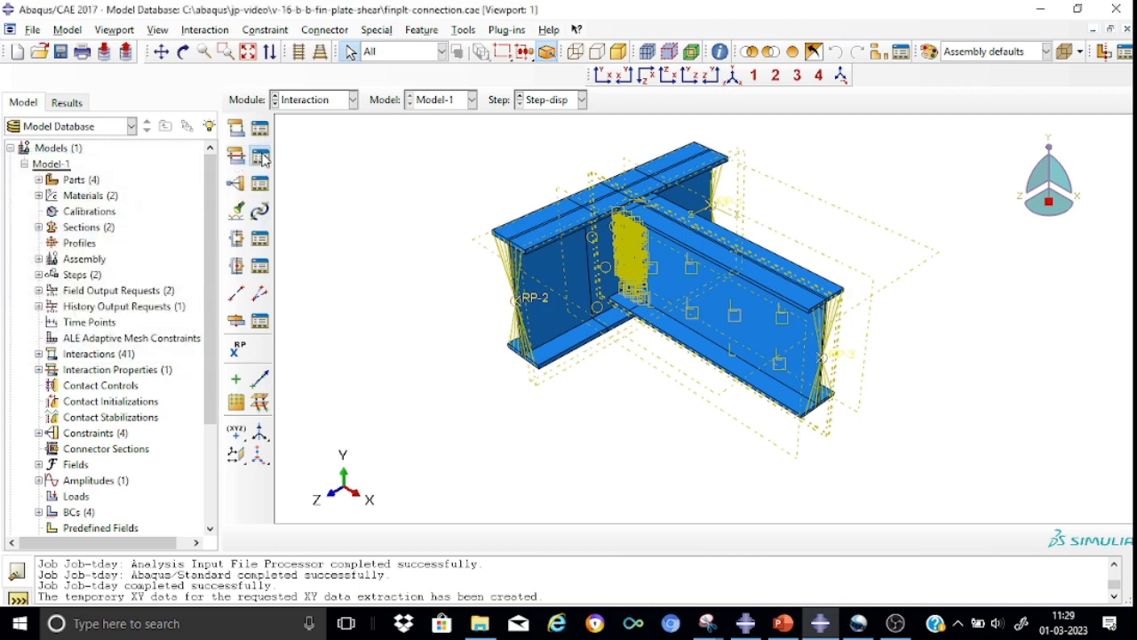
{"action": "left_click", "coordinate": [259, 155]}
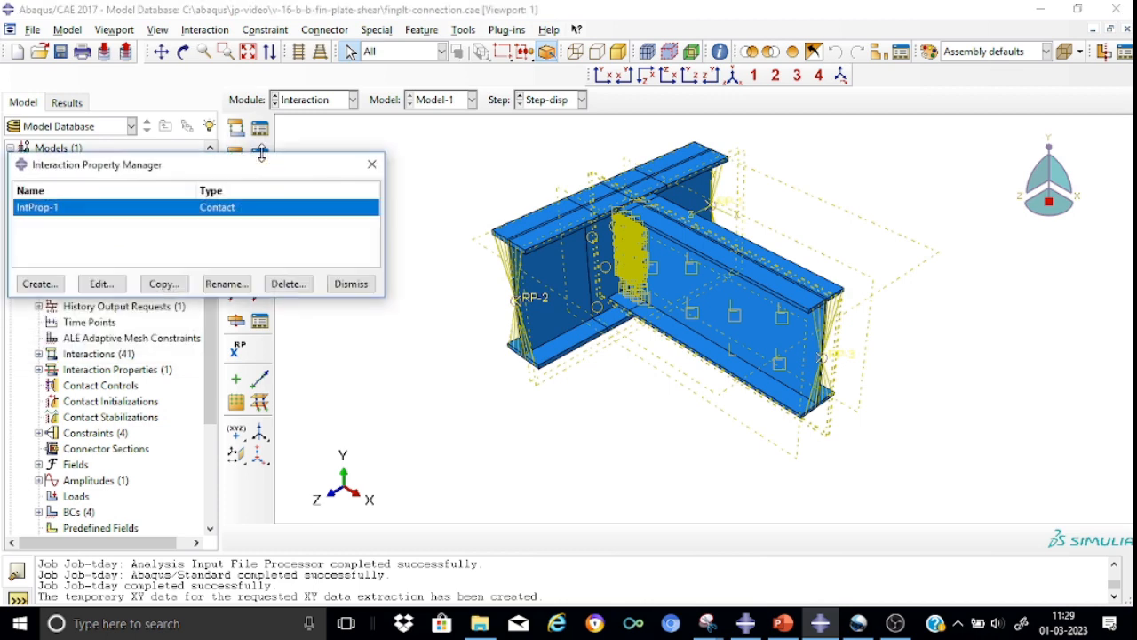
{"action": "left_click", "coordinate": [104, 285]}
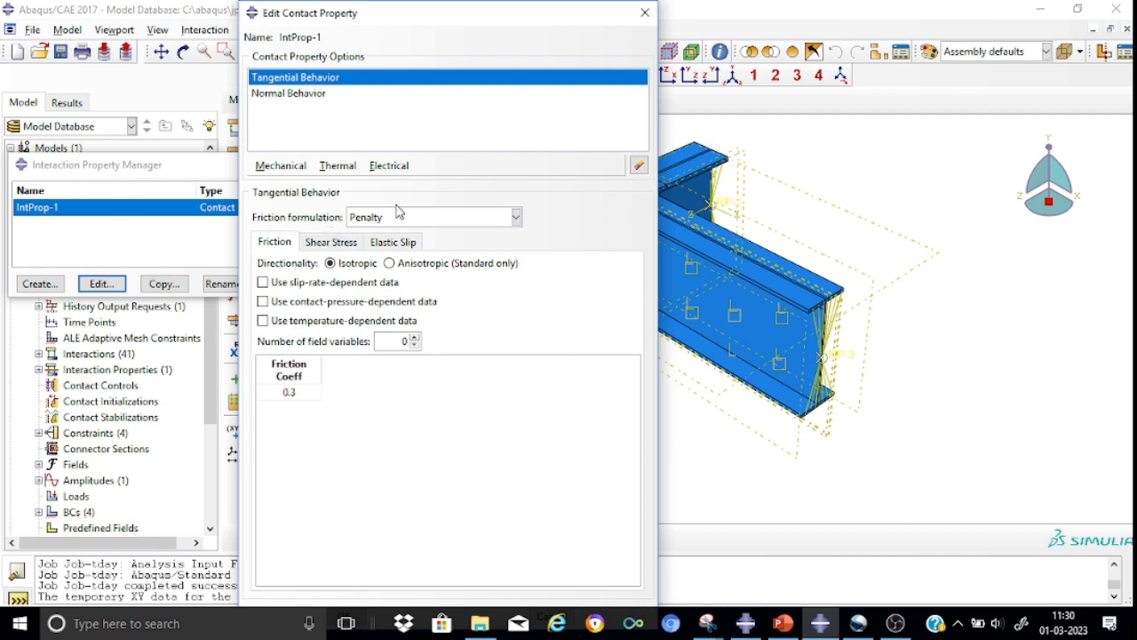
{"action": "left_click", "coordinate": [312, 388]}
{"action": "left_click", "coordinate": [318, 93]}
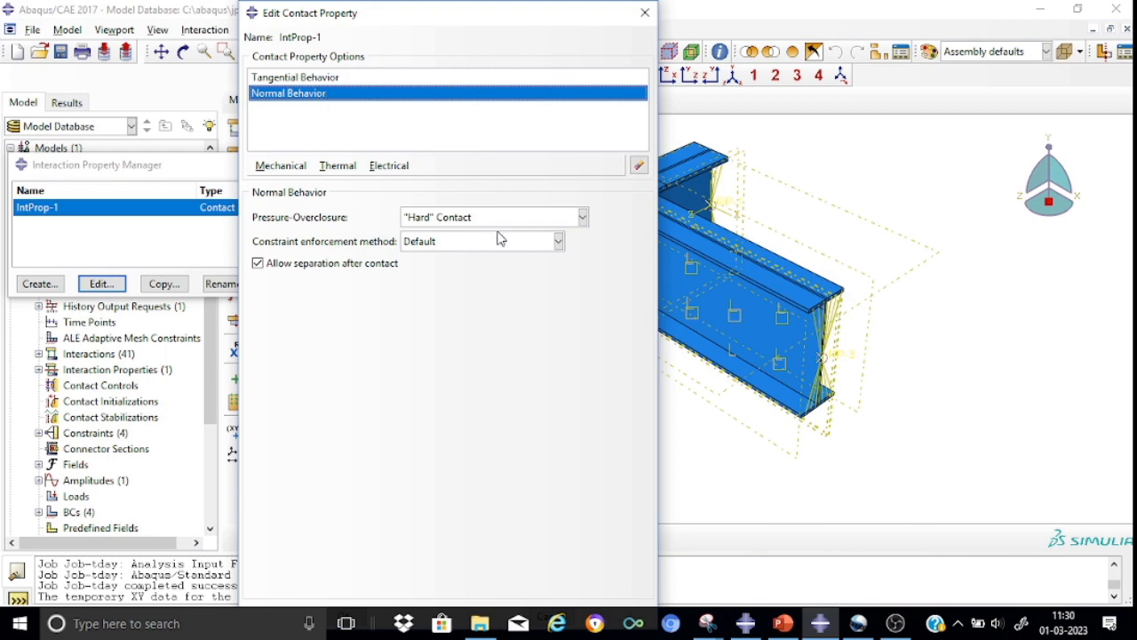
{"action": "left_click", "coordinate": [645, 13]}
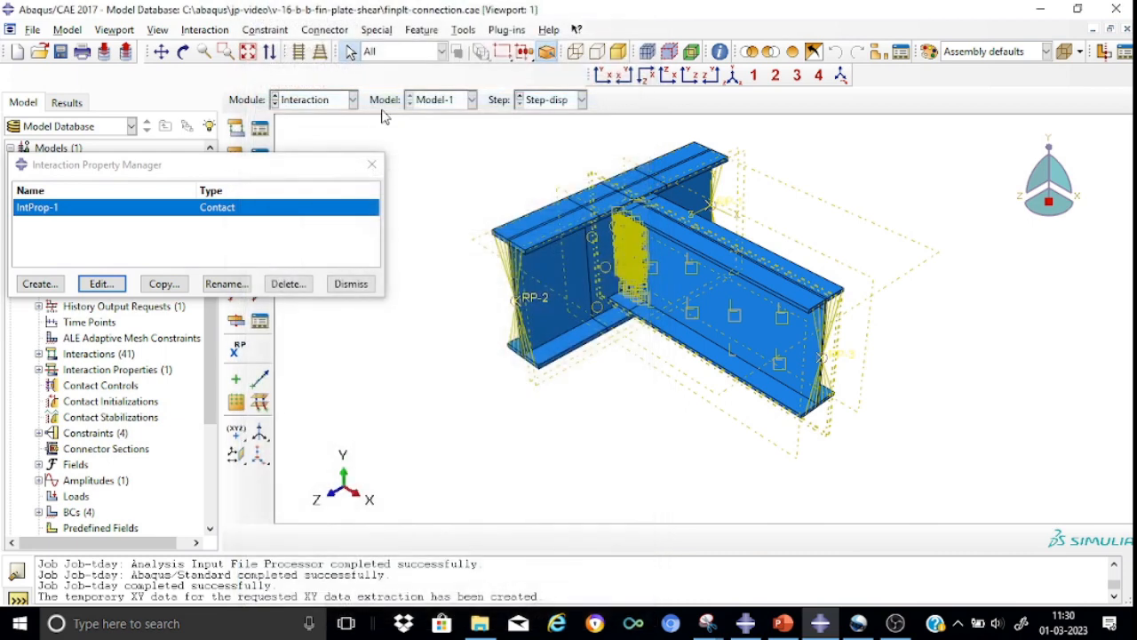
{"action": "left_click", "coordinate": [373, 166]}
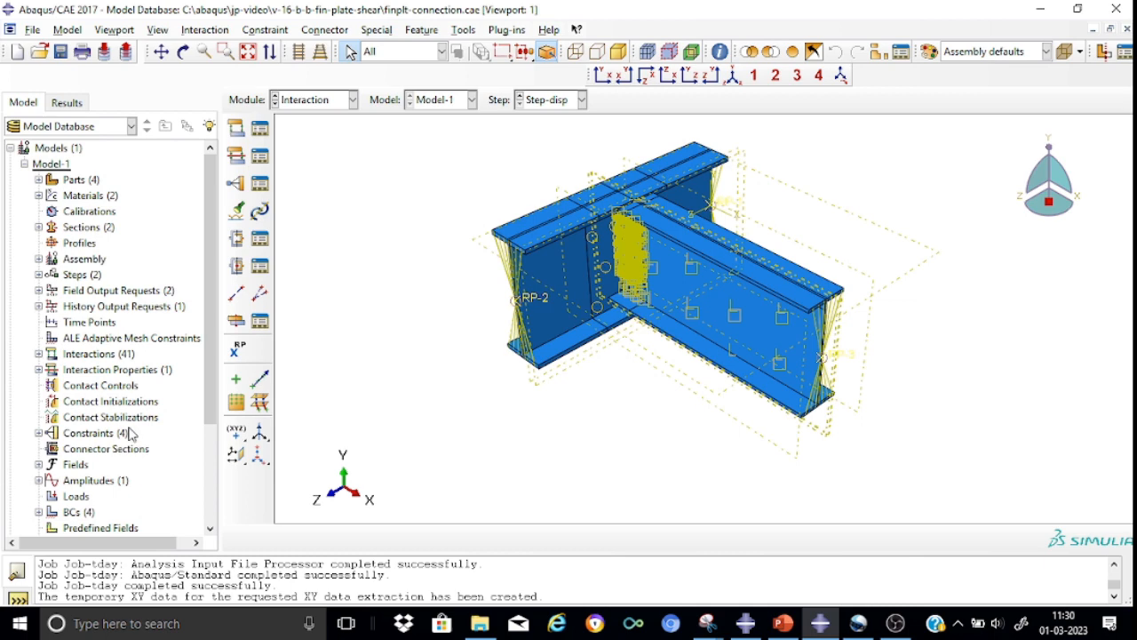
List the model's constraints and highlight Constraint-RP1, Constraint-RP2 and Constraint-RP3 one by one to examine the coupled beam ends
{"action": "left_click", "coordinate": [95, 435]}
{"action": "double_click", "coordinate": [95, 435]}
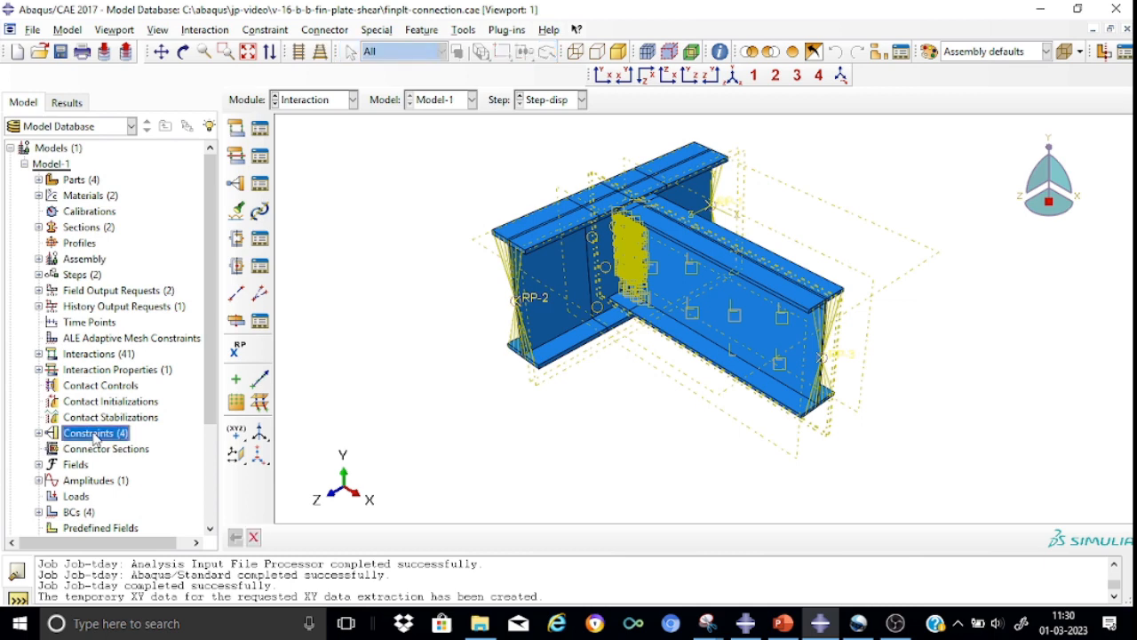
{"action": "left_click", "coordinate": [39, 434]}
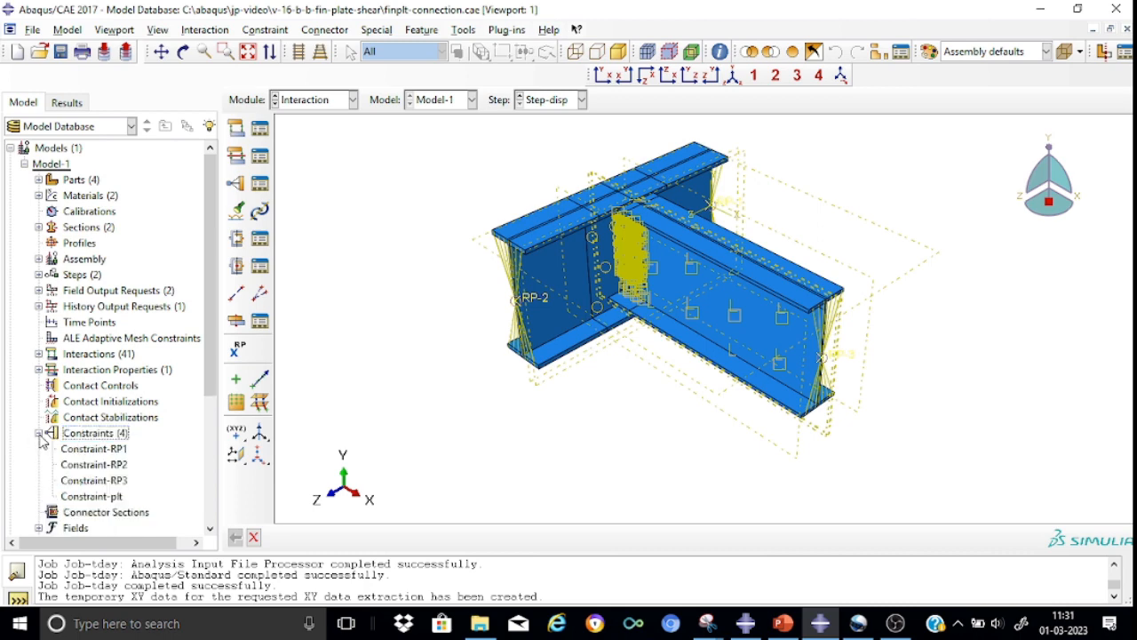
{"action": "left_click", "coordinate": [97, 449]}
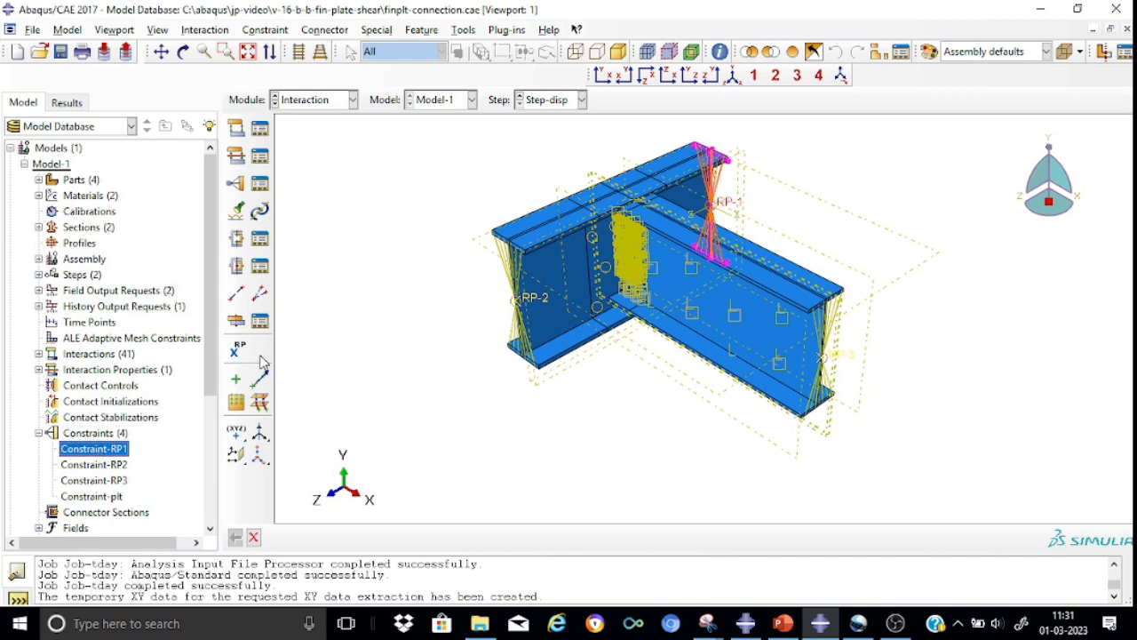
{"action": "left_click", "coordinate": [69, 467]}
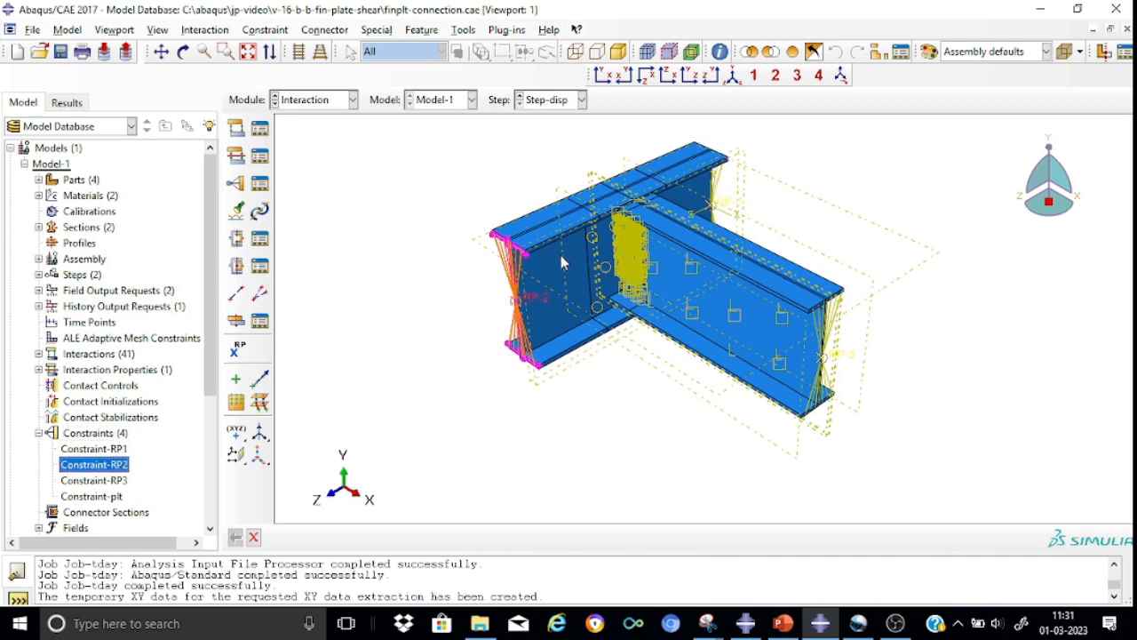
{"action": "left_click", "coordinate": [113, 484]}
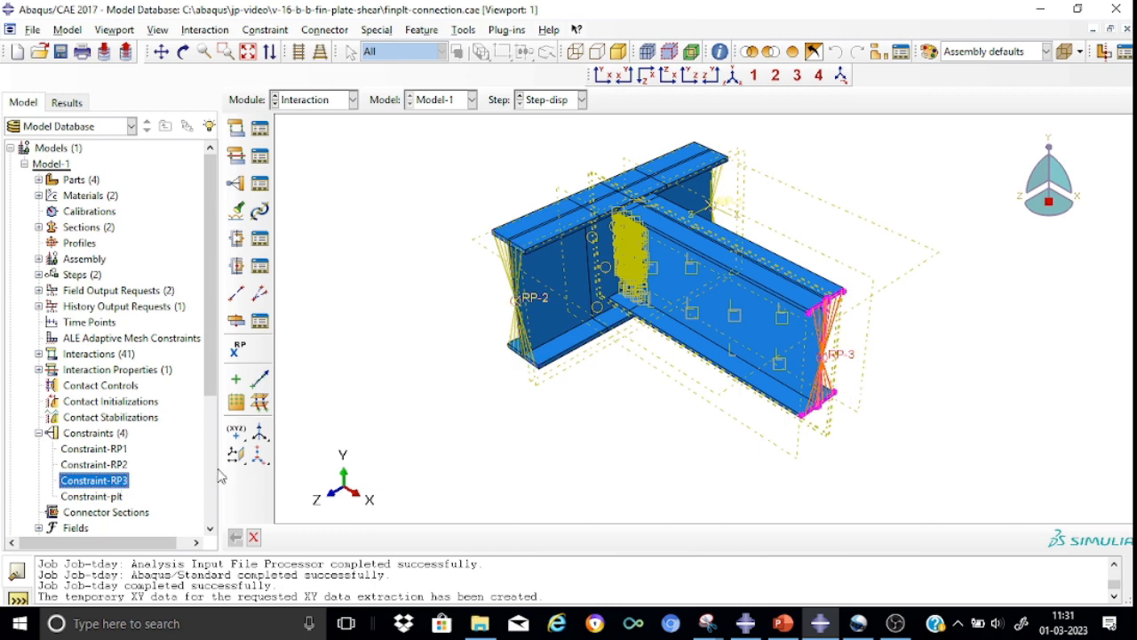
Highlight Constraint-plt at the fin plate, review its tie settings and master and slave surfaces, and leave the editor without saving
{"action": "scroll", "coordinate": [645, 252], "scroll_direction": "up", "scroll_amount": 8}
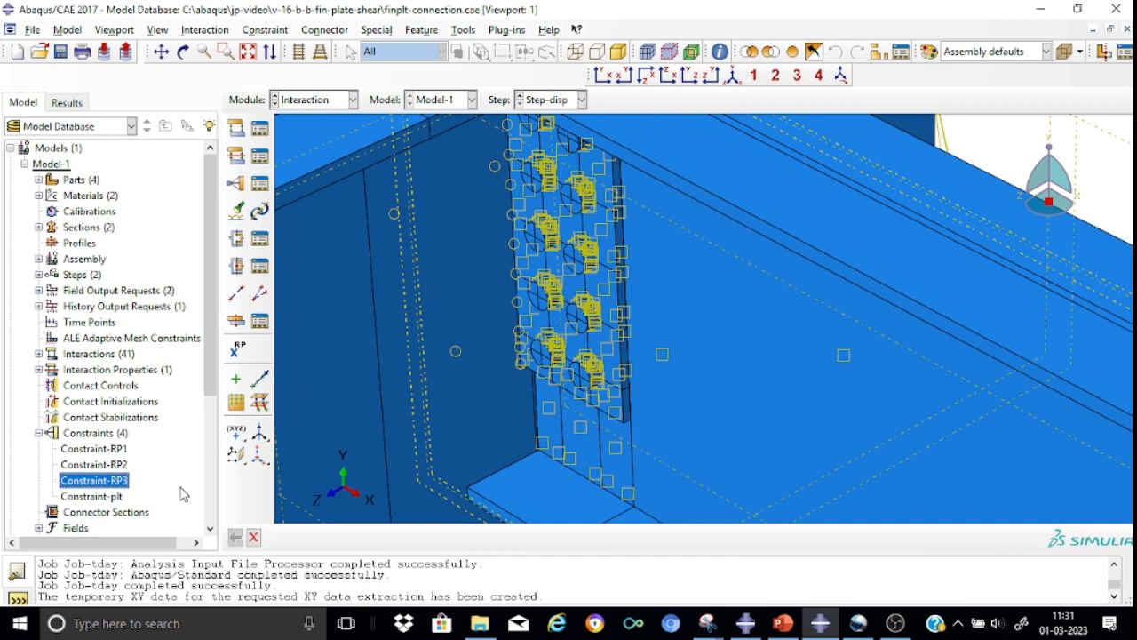
{"action": "left_click", "coordinate": [105, 500]}
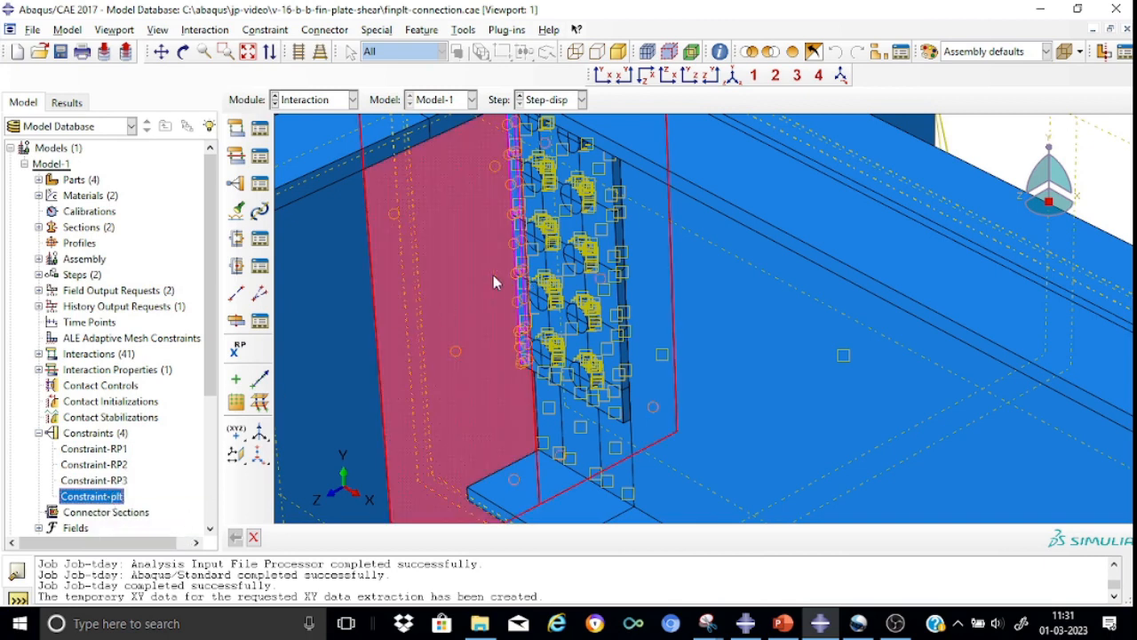
{"action": "right_click", "coordinate": [101, 500]}
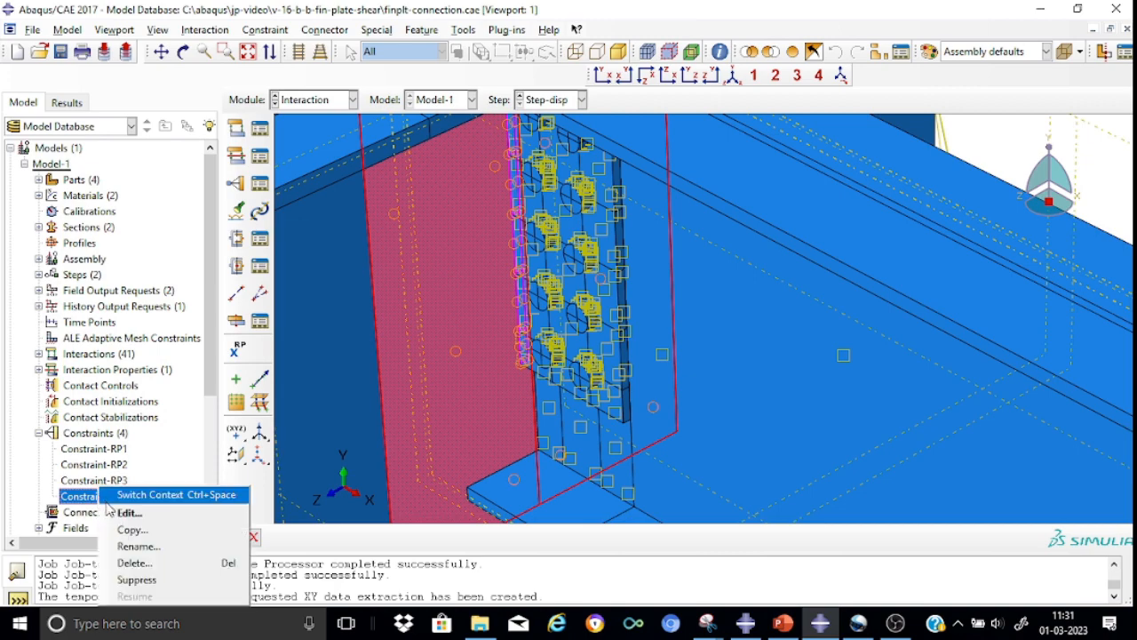
{"action": "left_click", "coordinate": [129, 513]}
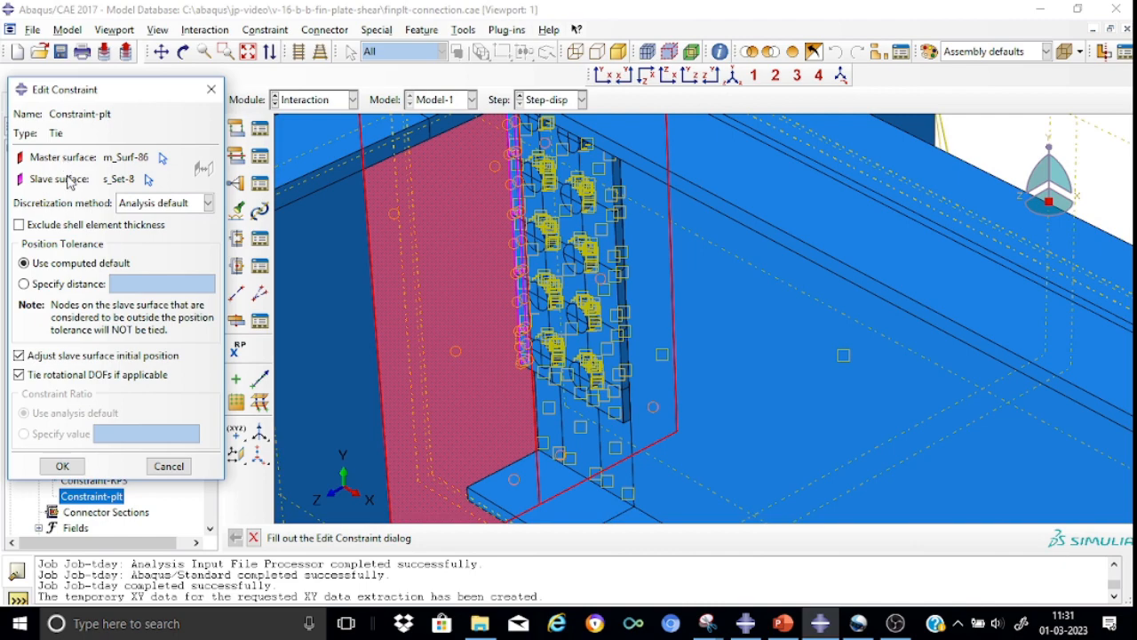
{"action": "left_click", "coordinate": [211, 92]}
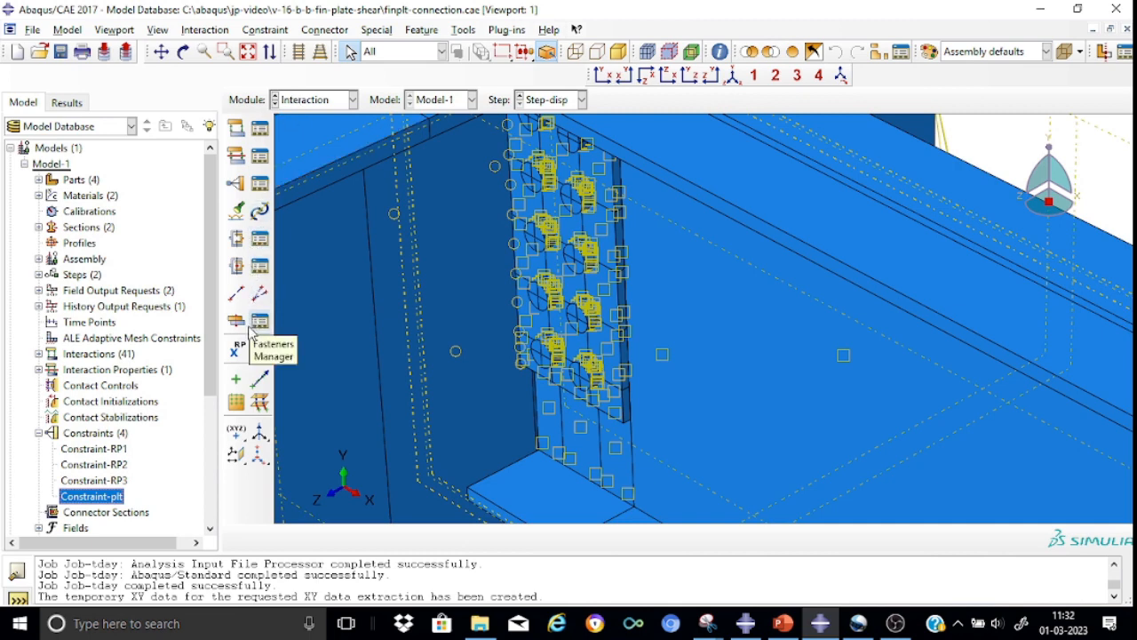
Switch to the Load module, show the whole assembly in isometric view and list the model's boundary conditions
{"action": "left_click", "coordinate": [240, 378]}
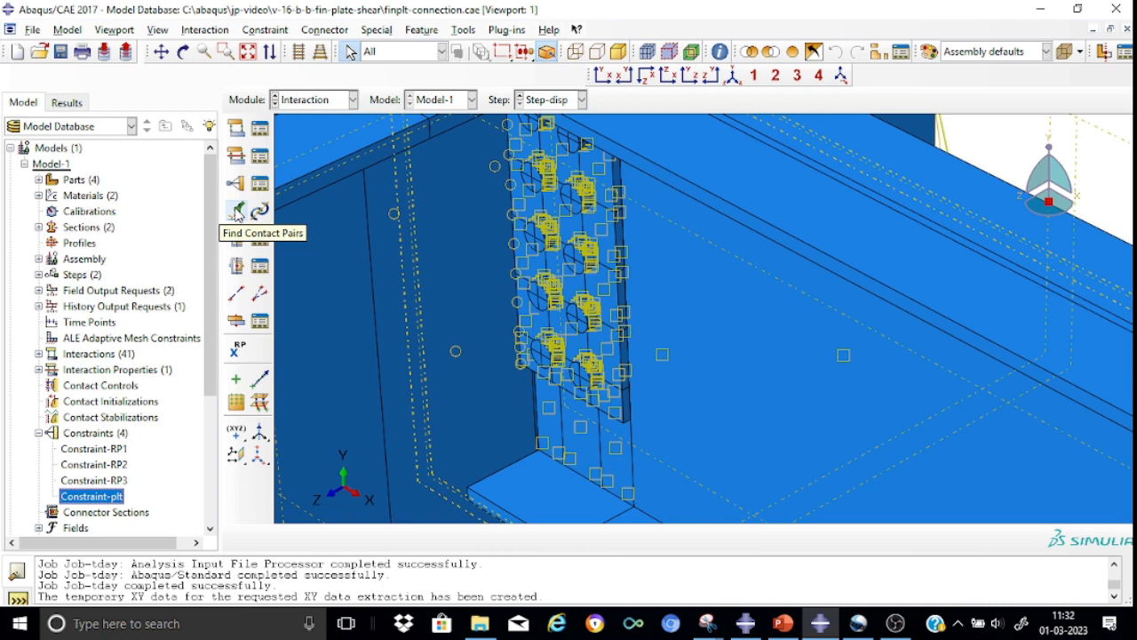
{"action": "left_click", "coordinate": [354, 99]}
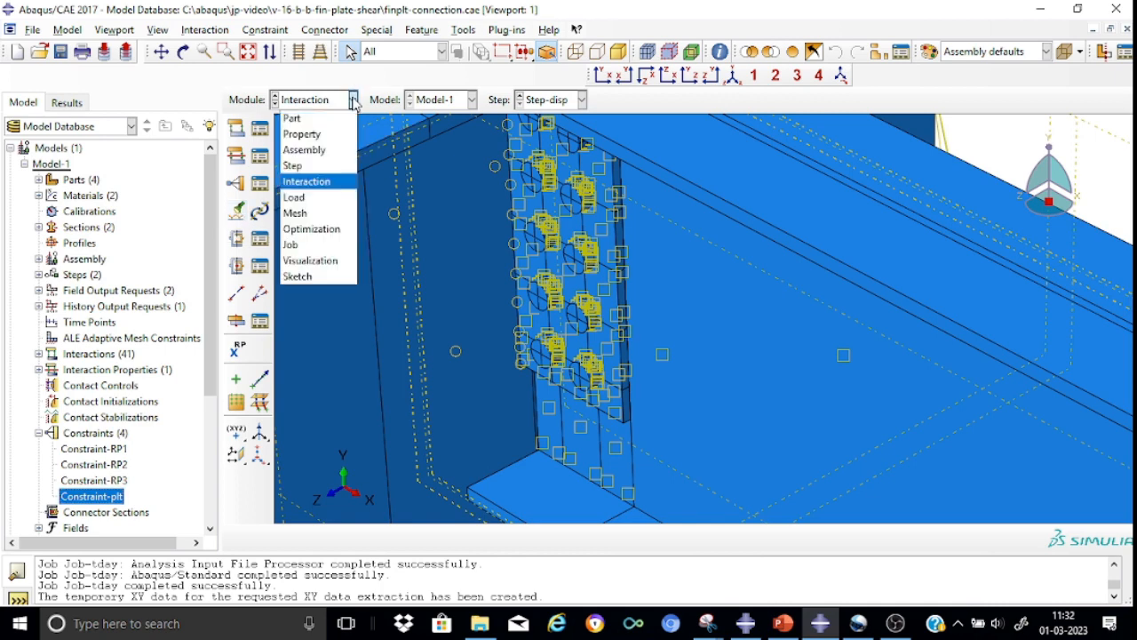
{"action": "left_click", "coordinate": [309, 199]}
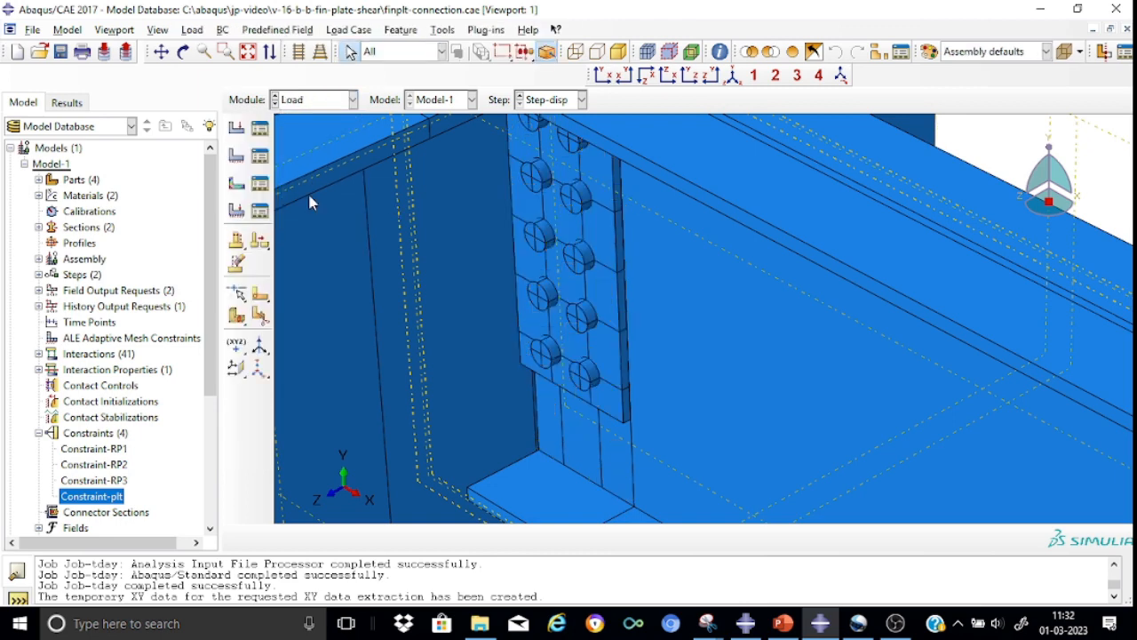
{"action": "left_click", "coordinate": [731, 76]}
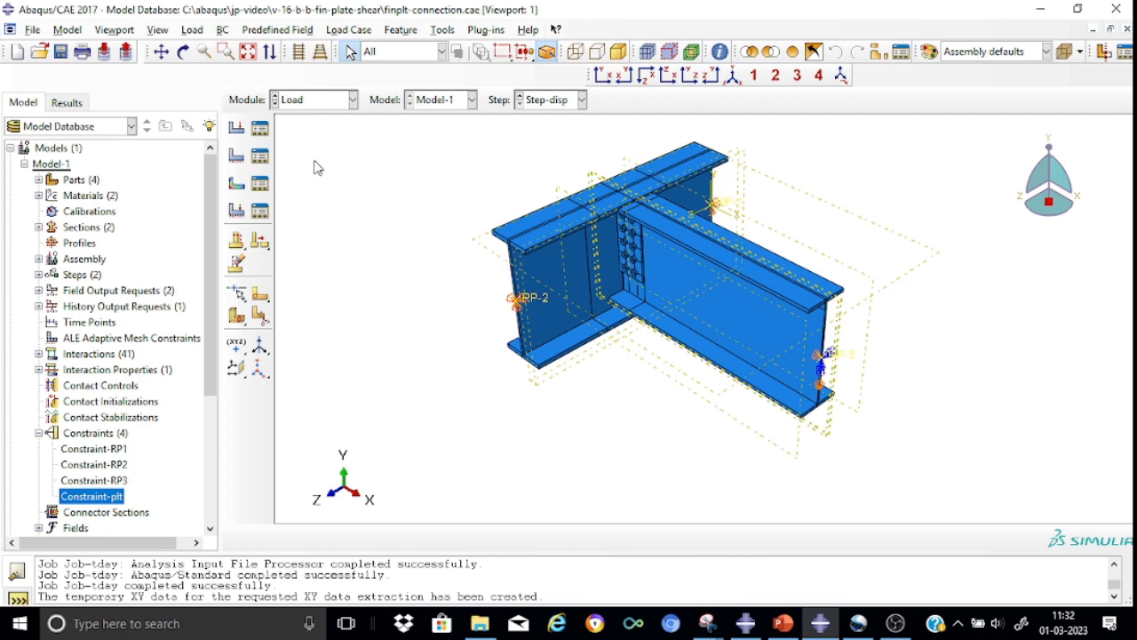
{"action": "left_click", "coordinate": [260, 158]}
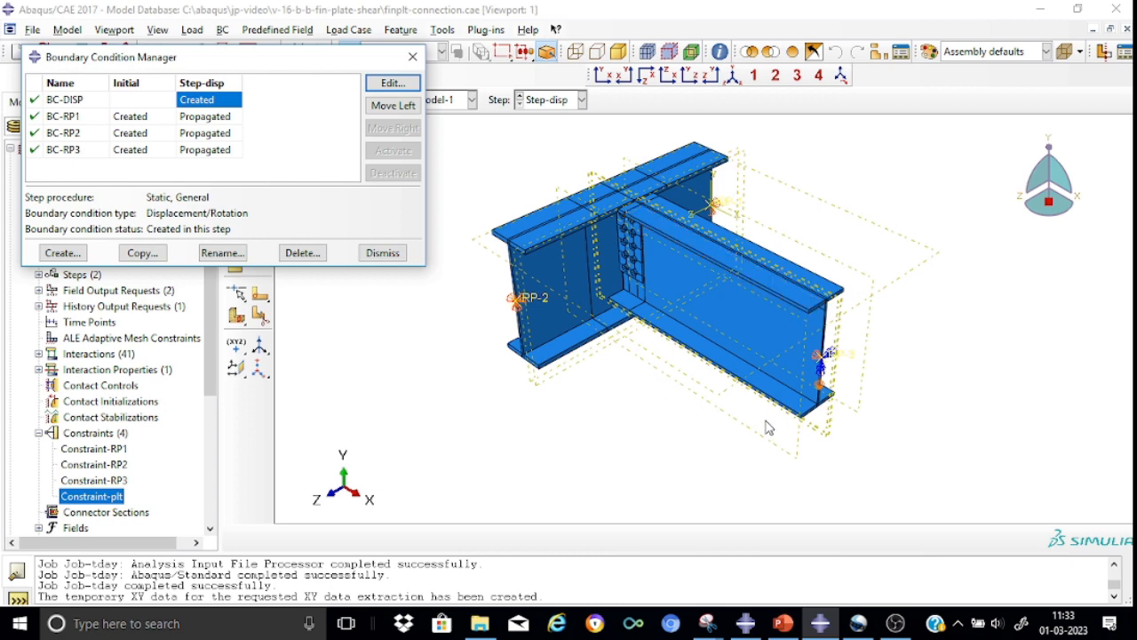
Review the restrained degrees of freedom of boundary conditions BC-RP1 and BC-RP2 at the main beam's ends, closing each editor
{"action": "left_click", "coordinate": [78, 119]}
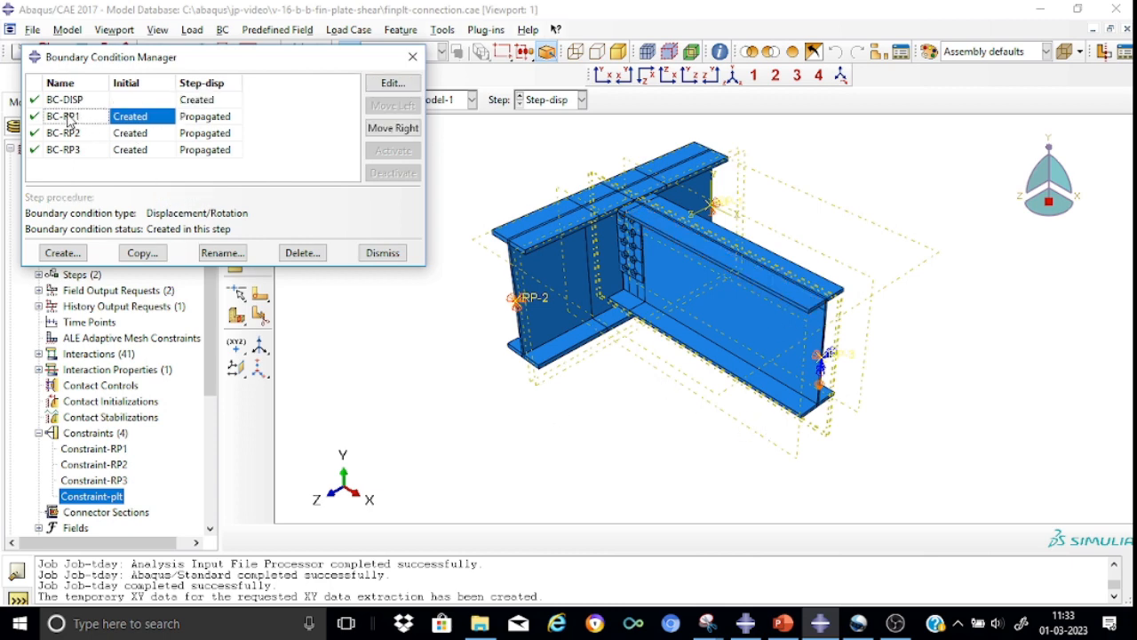
{"action": "left_click", "coordinate": [389, 83]}
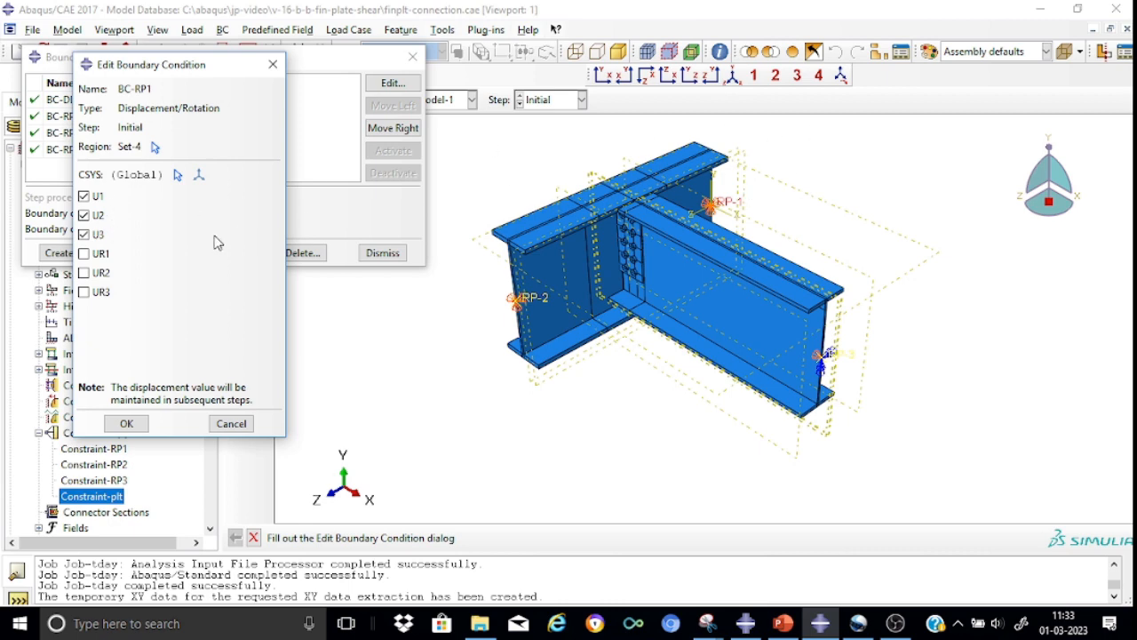
{"action": "left_click", "coordinate": [274, 65]}
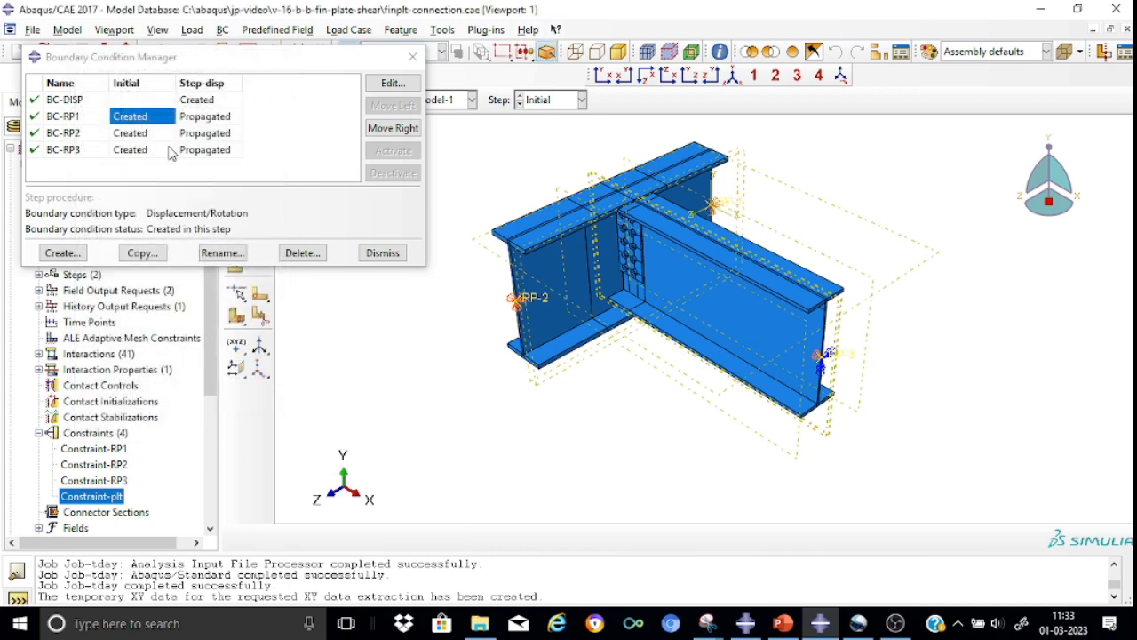
{"action": "left_click", "coordinate": [71, 135]}
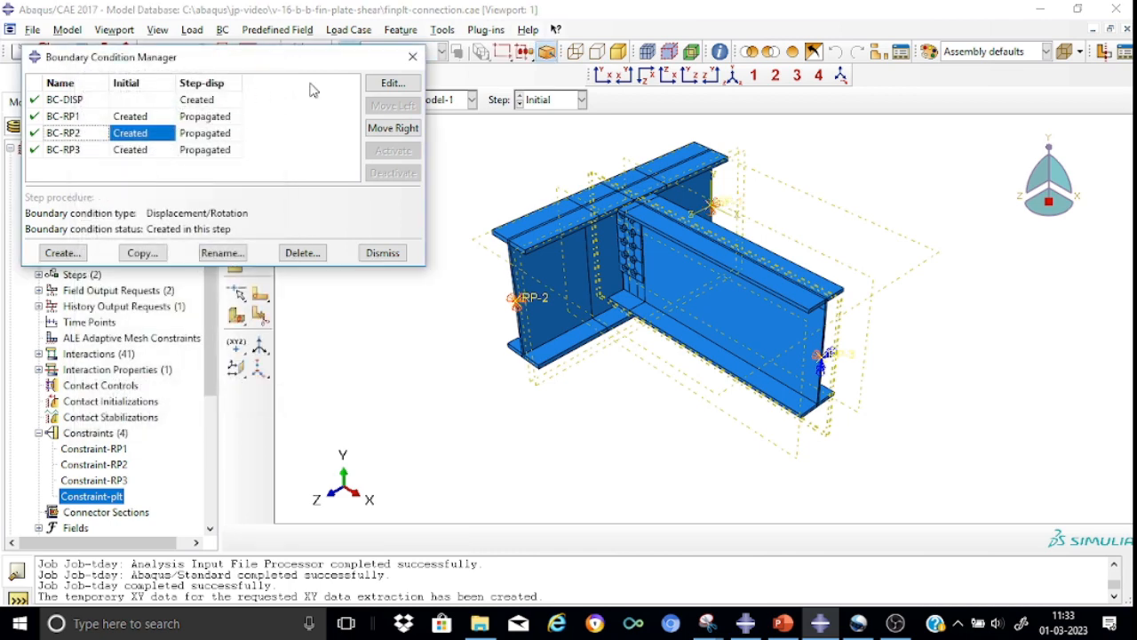
{"action": "left_click", "coordinate": [391, 83]}
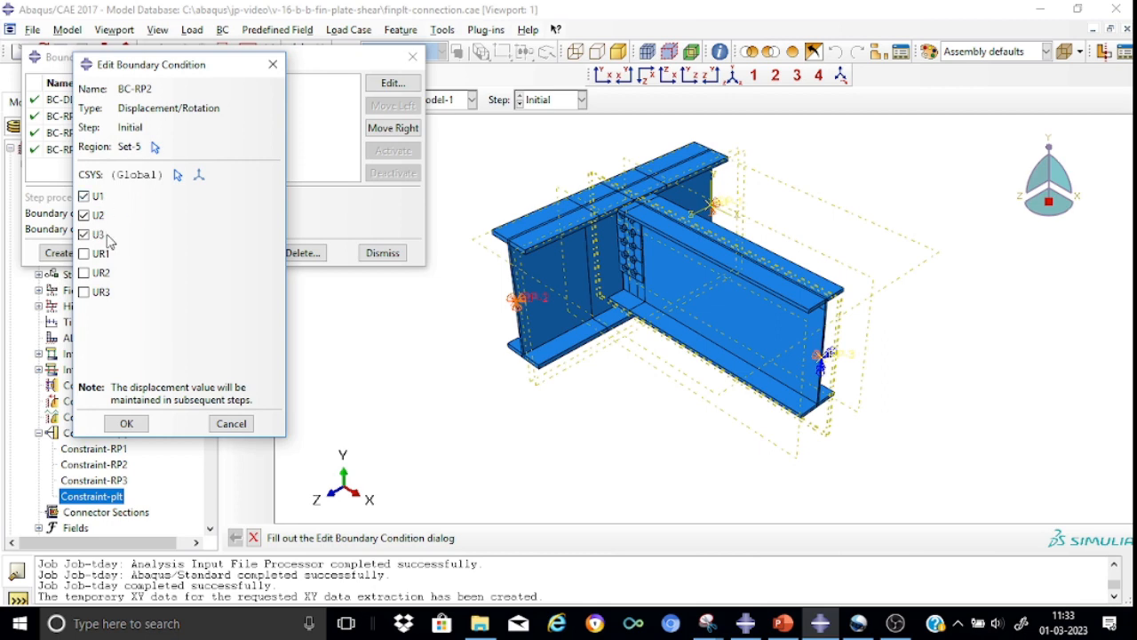
{"action": "left_click", "coordinate": [136, 424]}
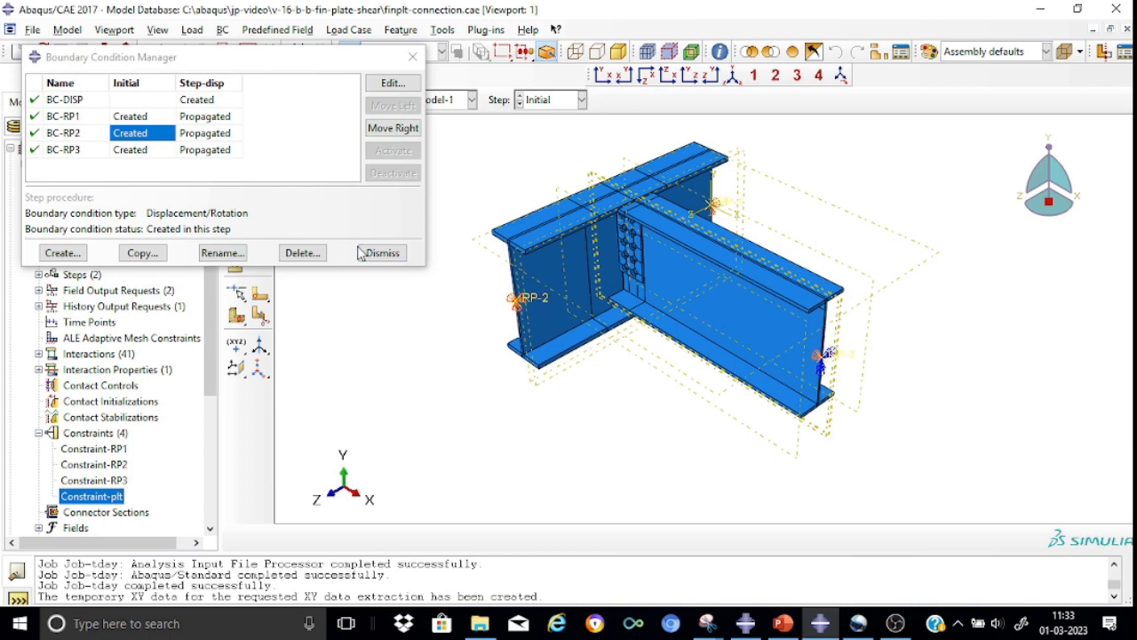
Review the symmetry settings of boundary condition BC-RP3 at the secondary beam's free end and leave the editor without saving
{"action": "left_click", "coordinate": [68, 153]}
{"action": "left_click", "coordinate": [409, 84]}
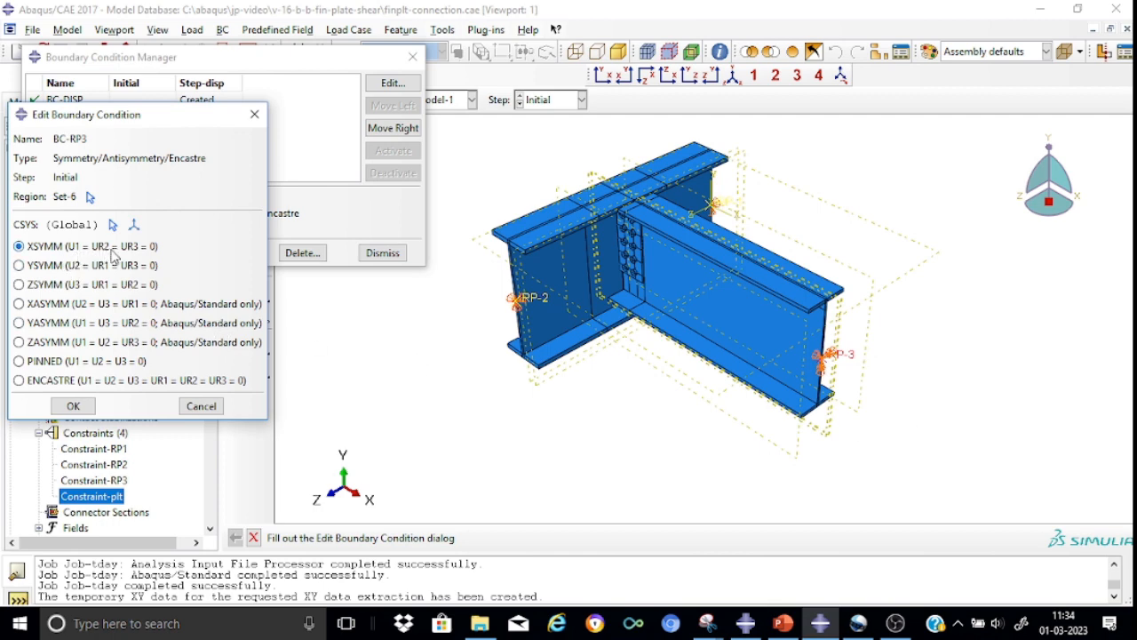
{"action": "left_click", "coordinate": [257, 113]}
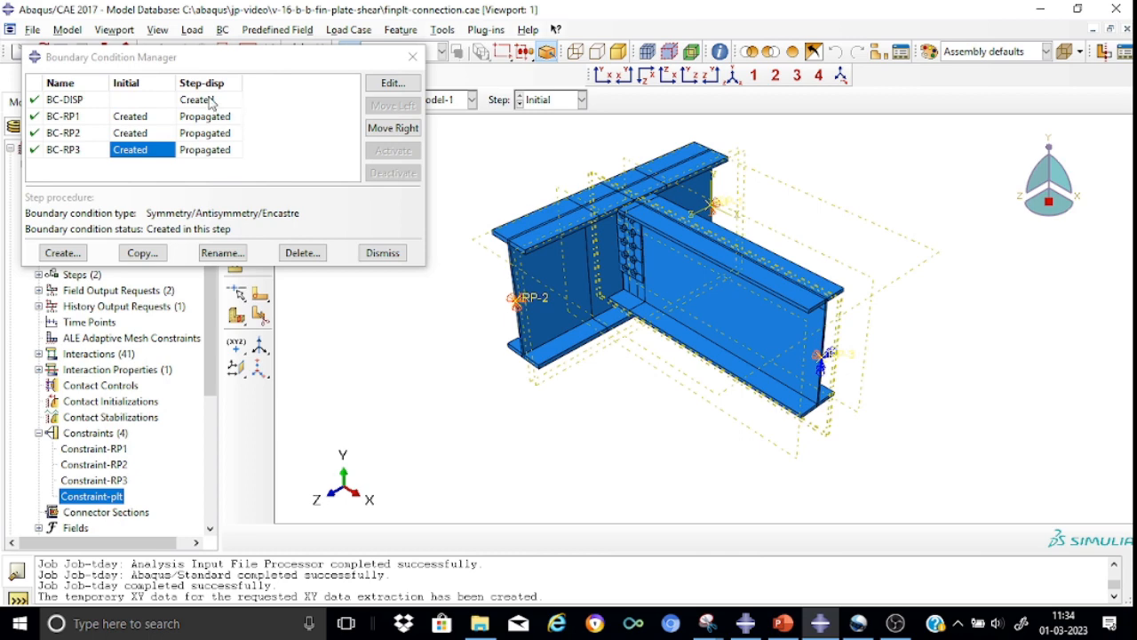
Review BC-DISP's prescribed displacement and amplitude, examine its location at RP-3, and close the editor and the Boundary Condition Manager
{"action": "left_click", "coordinate": [70, 102]}
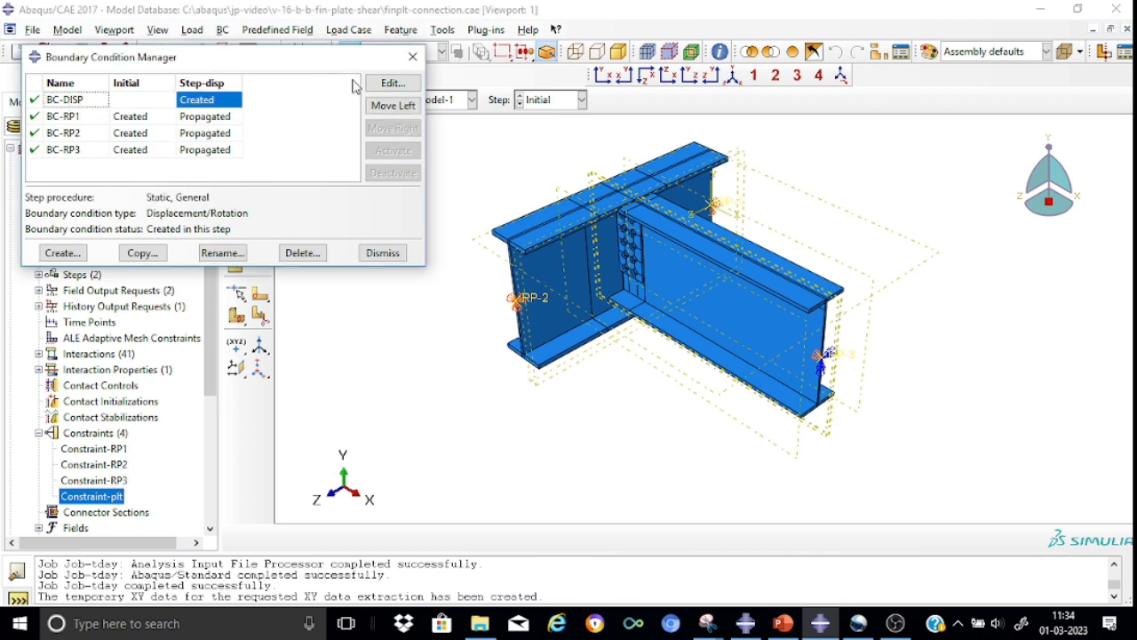
{"action": "left_click", "coordinate": [382, 83]}
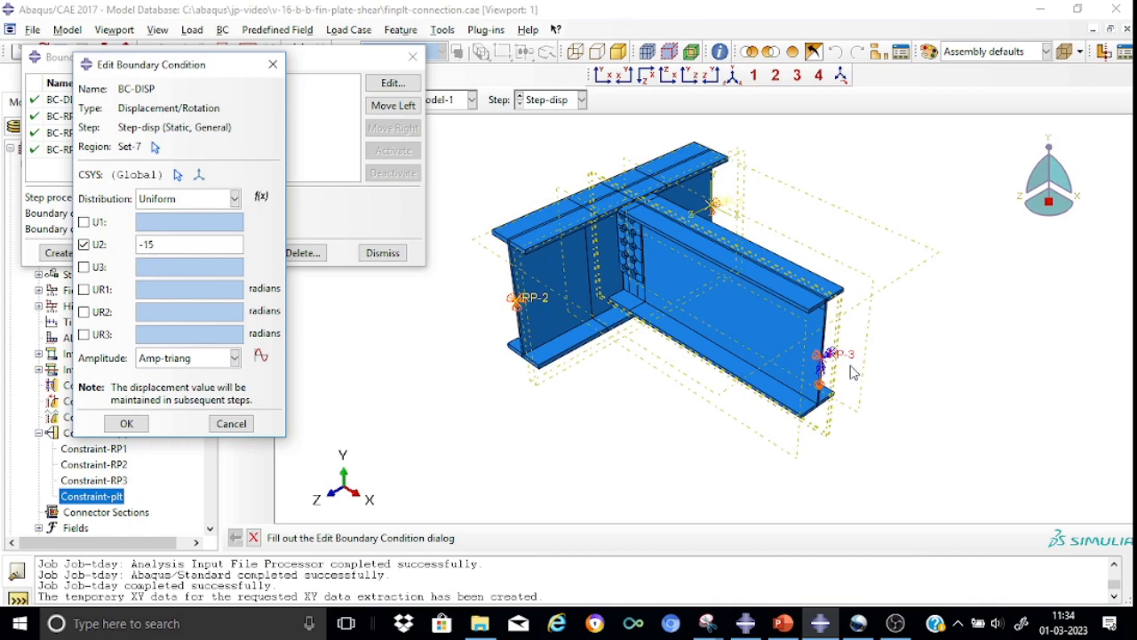
{"action": "scroll", "coordinate": [846, 377], "scroll_direction": "up", "scroll_amount": 2}
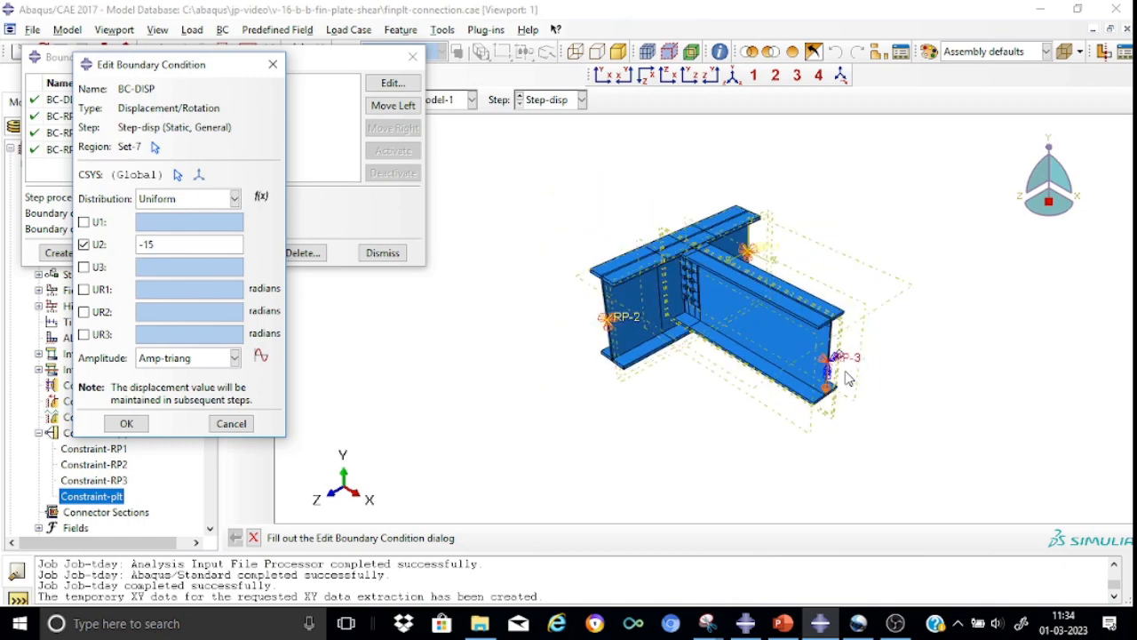
{"action": "scroll", "coordinate": [846, 378], "scroll_direction": "down", "scroll_amount": 6}
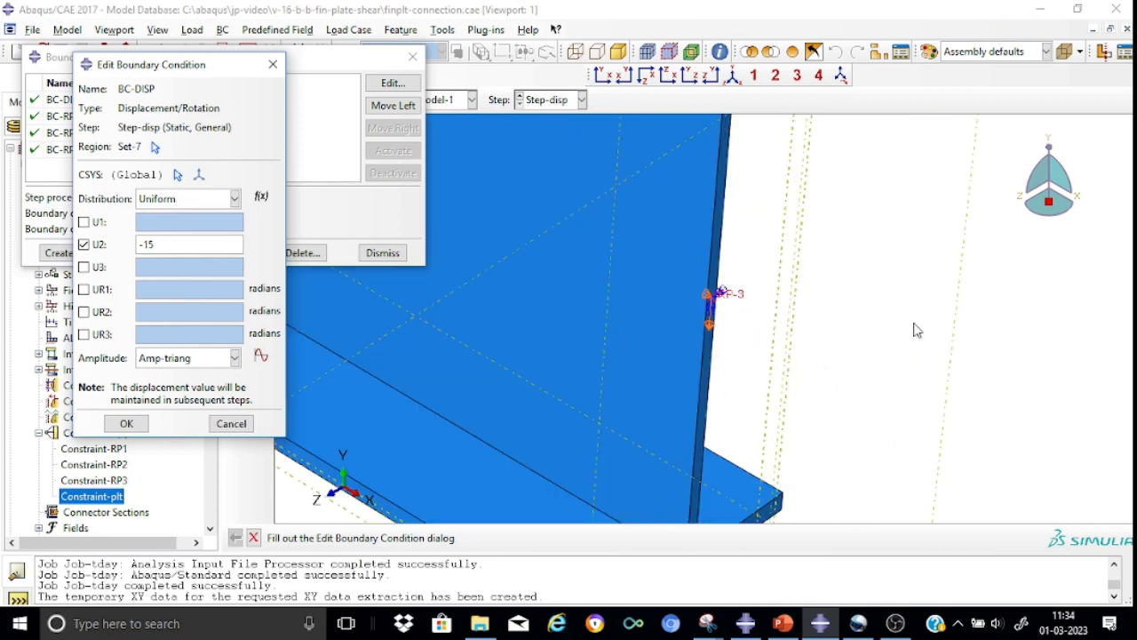
{"action": "scroll", "coordinate": [917, 331], "scroll_direction": "up", "scroll_amount": 3}
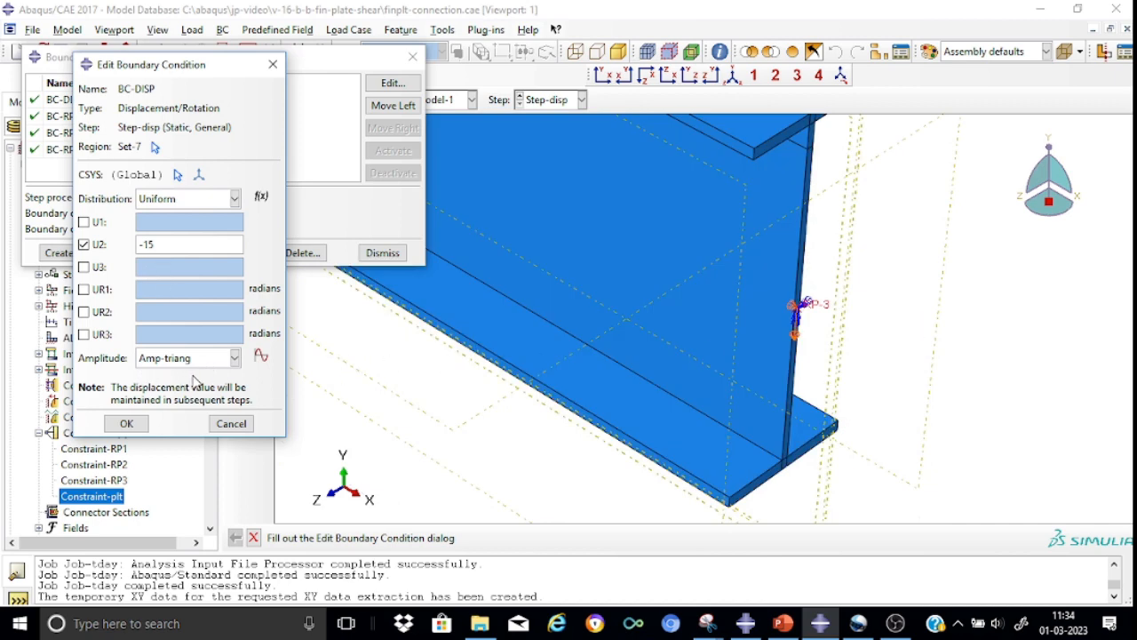
{"action": "left_click", "coordinate": [273, 64]}
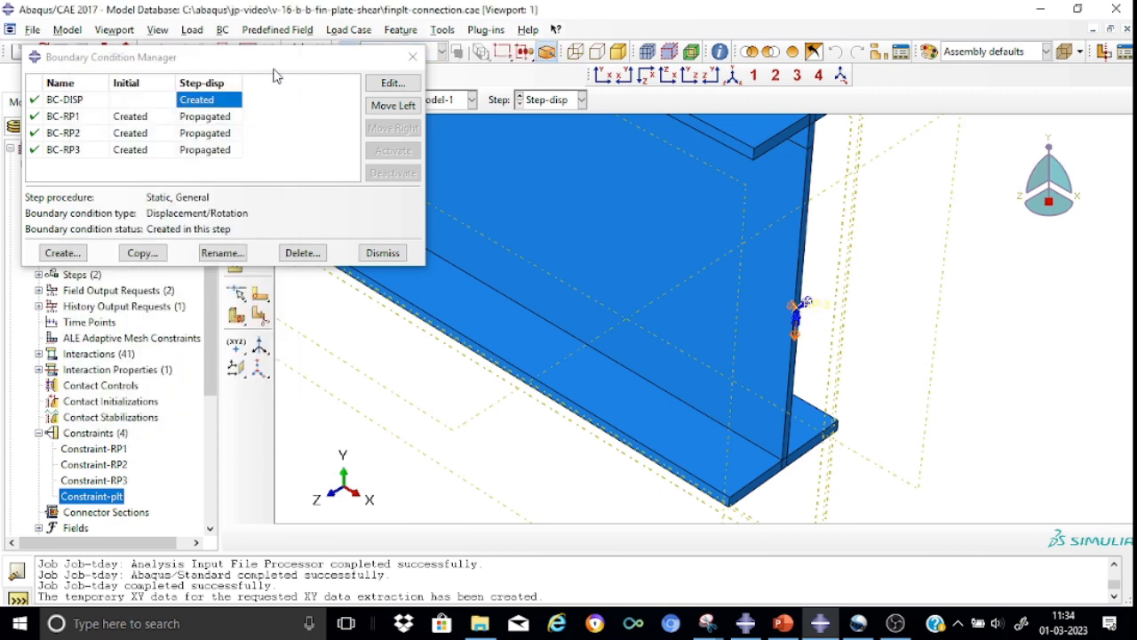
{"action": "left_click", "coordinate": [413, 57]}
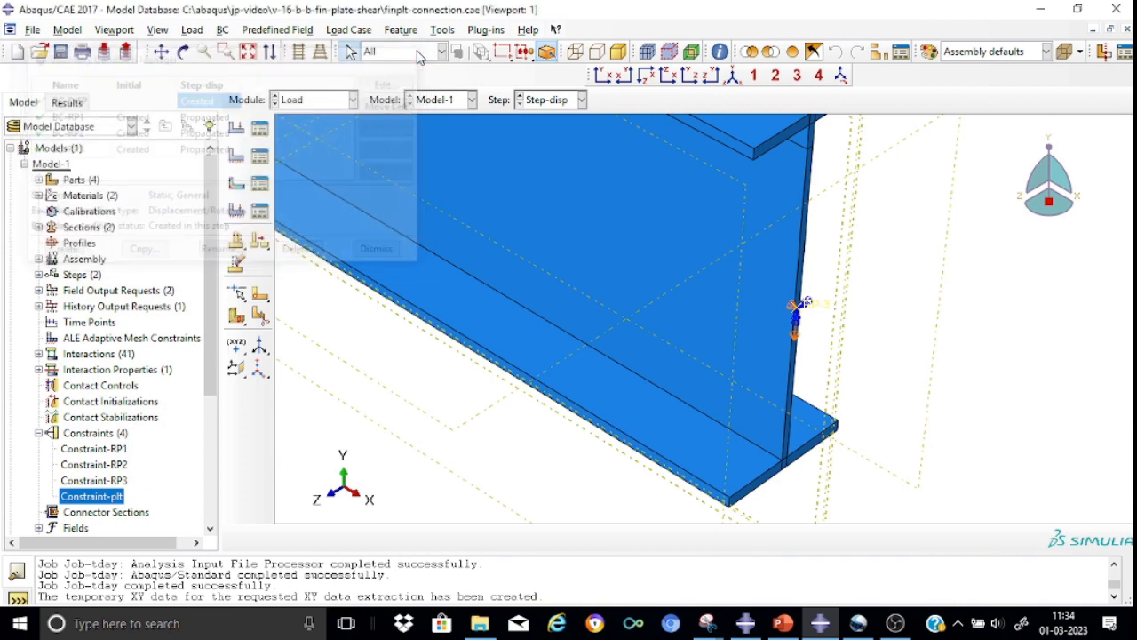
Switch to the Mesh module to examine the mesh of the whole assembly
{"action": "scroll", "coordinate": [557, 197], "scroll_direction": "up", "scroll_amount": 10}
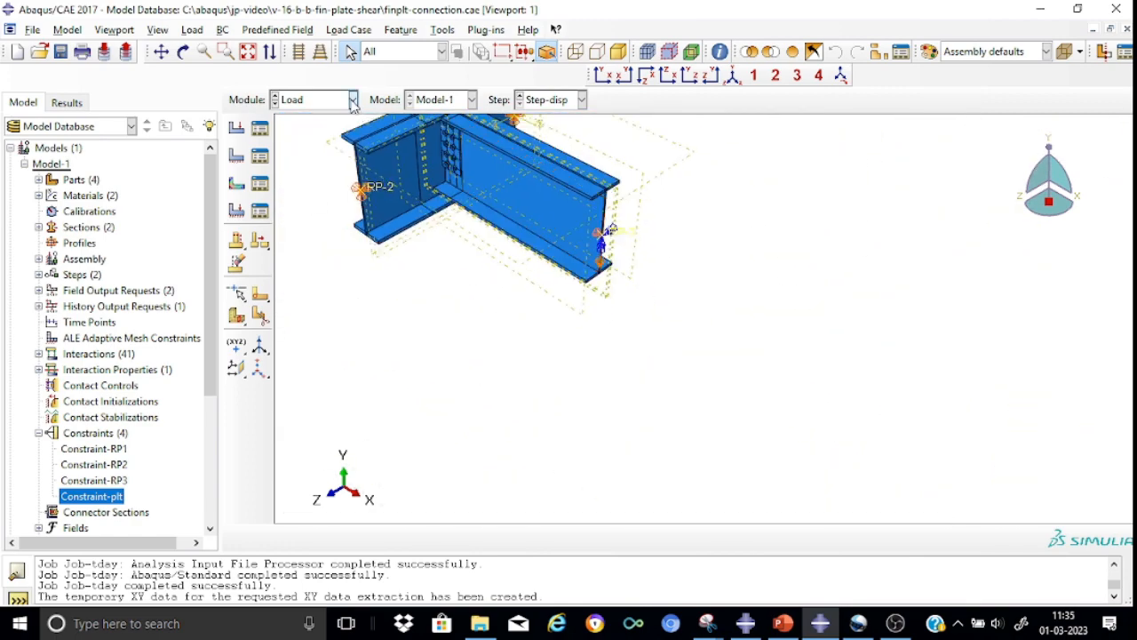
{"action": "left_click", "coordinate": [353, 100]}
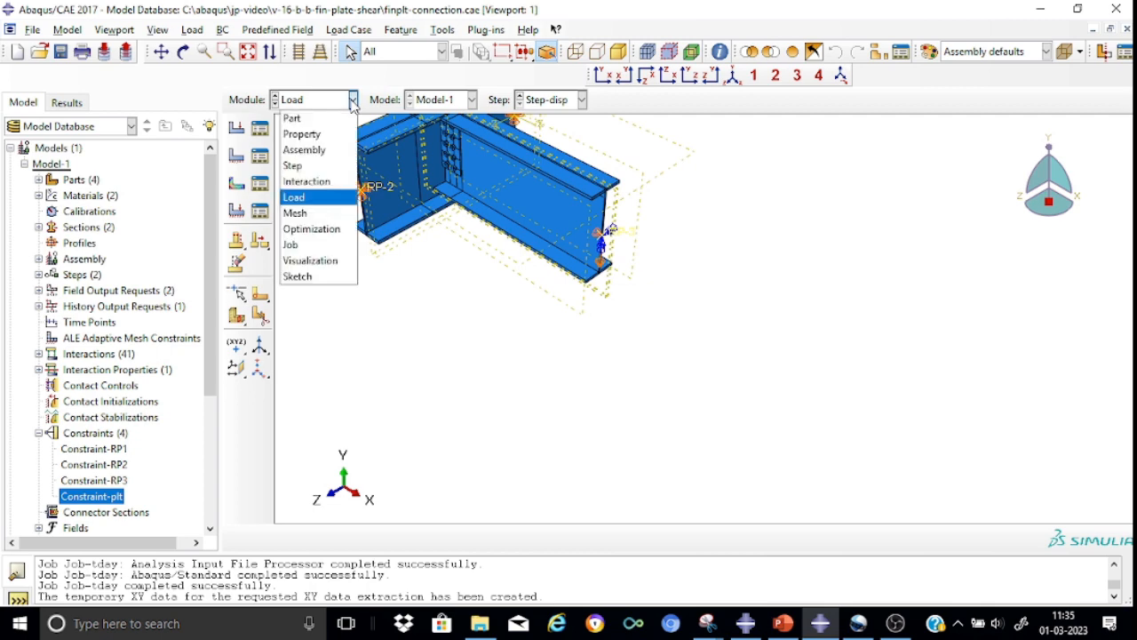
{"action": "left_click", "coordinate": [300, 213]}
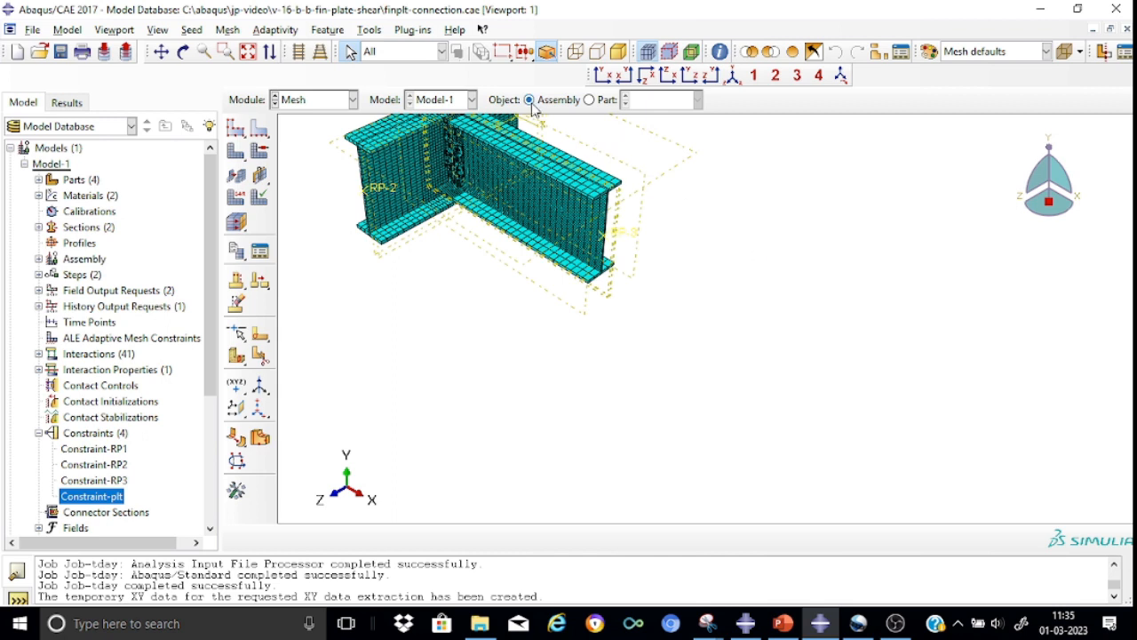
Go through the Part module and back to the Mesh module to display the mesh of the bolt part
{"action": "left_click", "coordinate": [353, 101]}
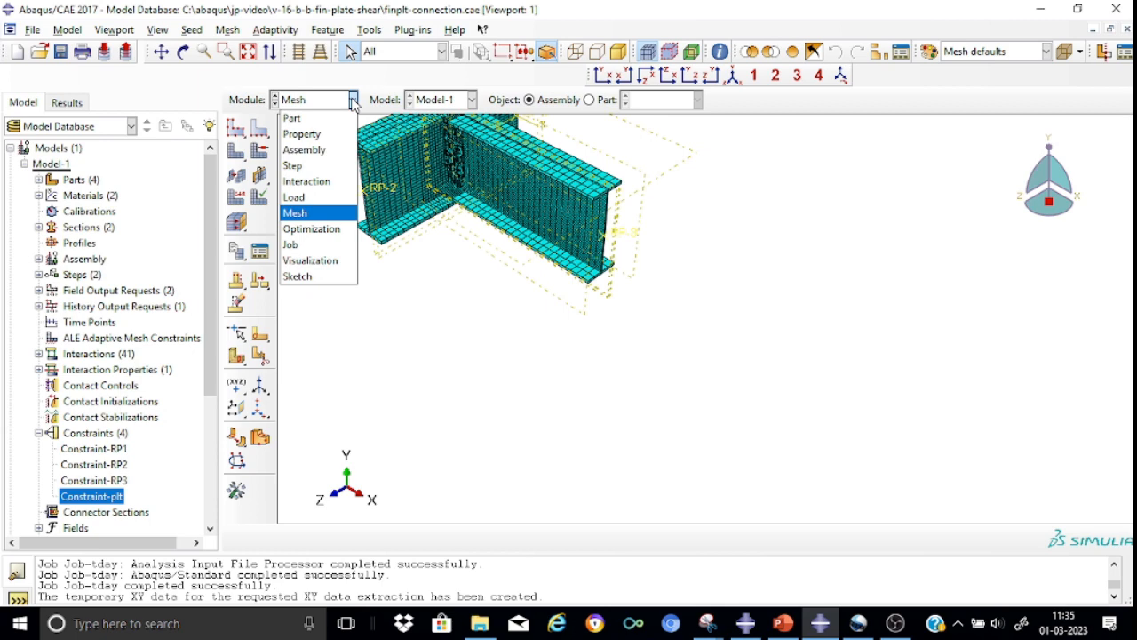
{"action": "left_click", "coordinate": [293, 118]}
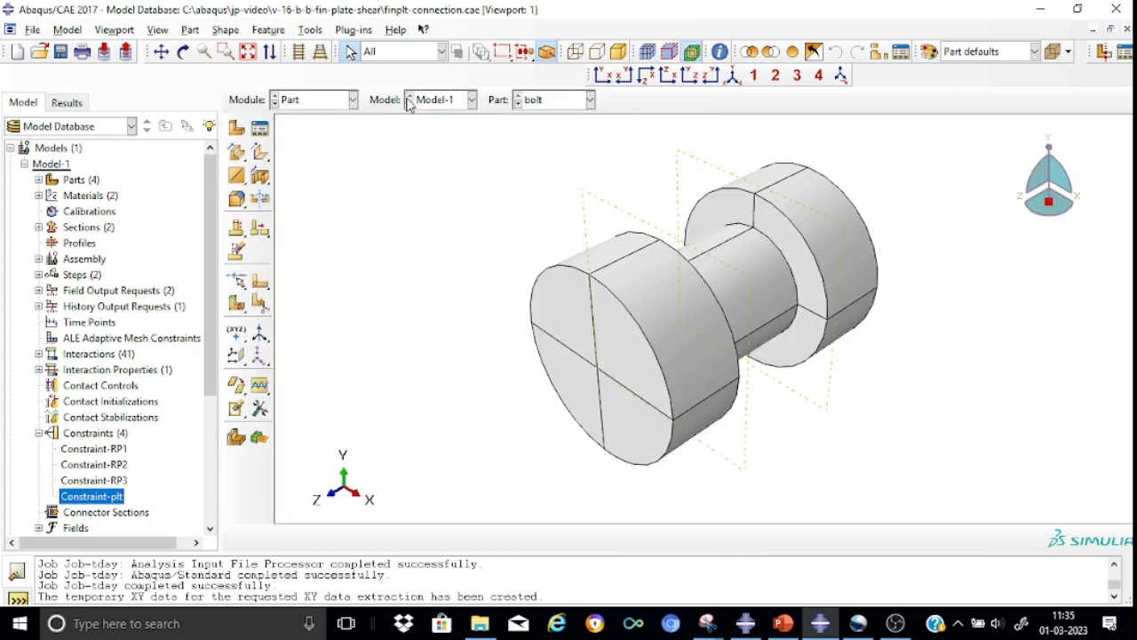
{"action": "left_click", "coordinate": [353, 100]}
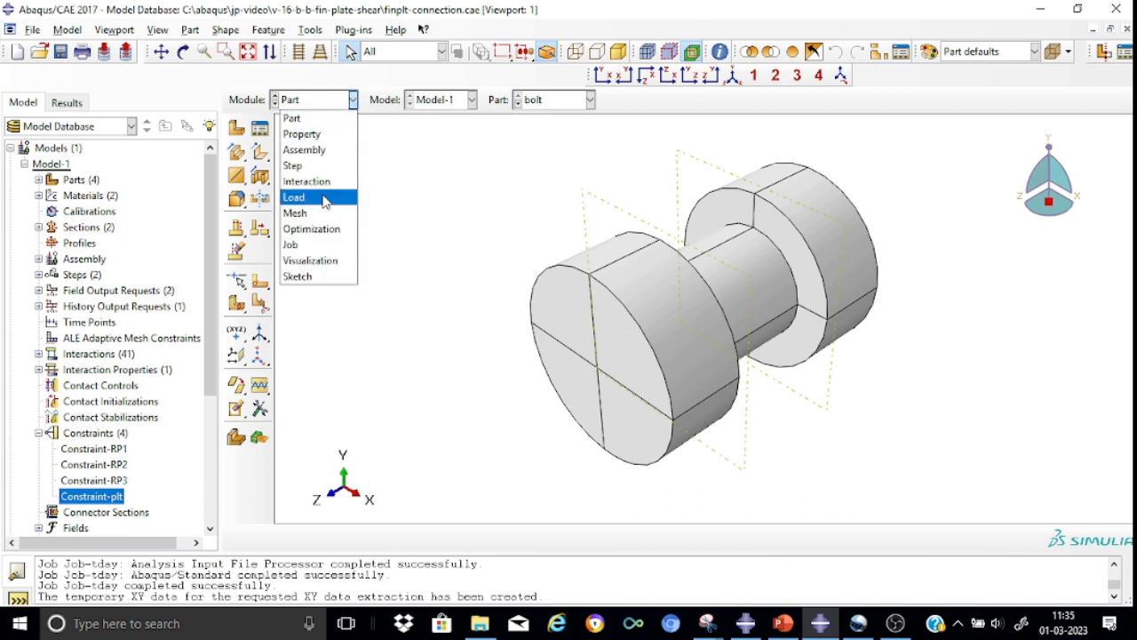
{"action": "left_click", "coordinate": [320, 213]}
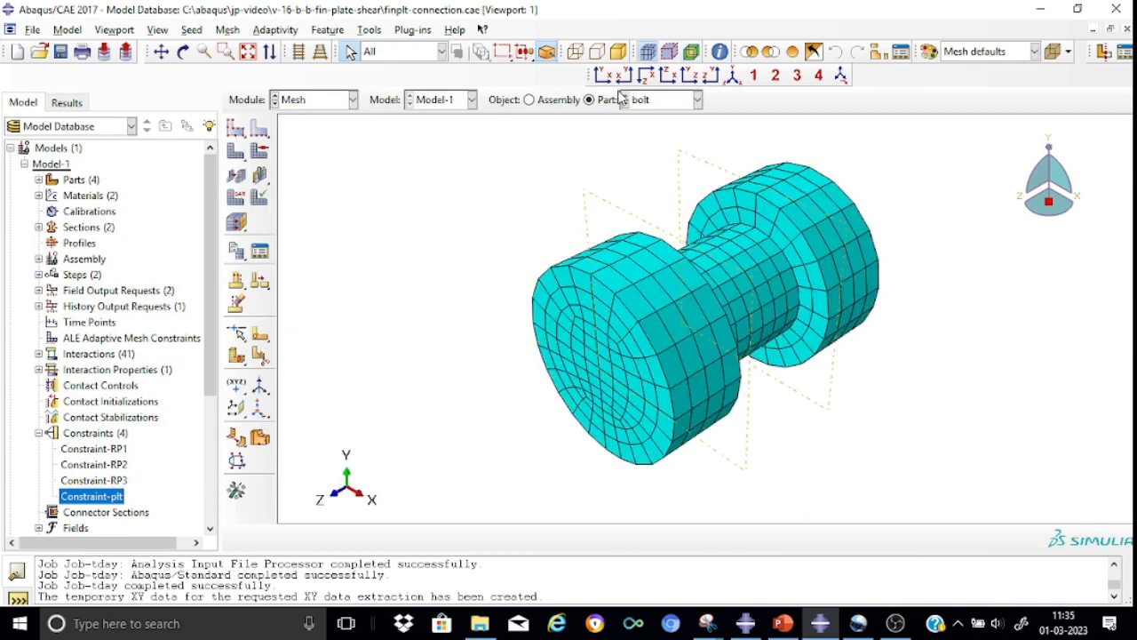
Display the main-beam part in the Mesh module and examine its mesh
{"action": "left_click", "coordinate": [699, 100]}
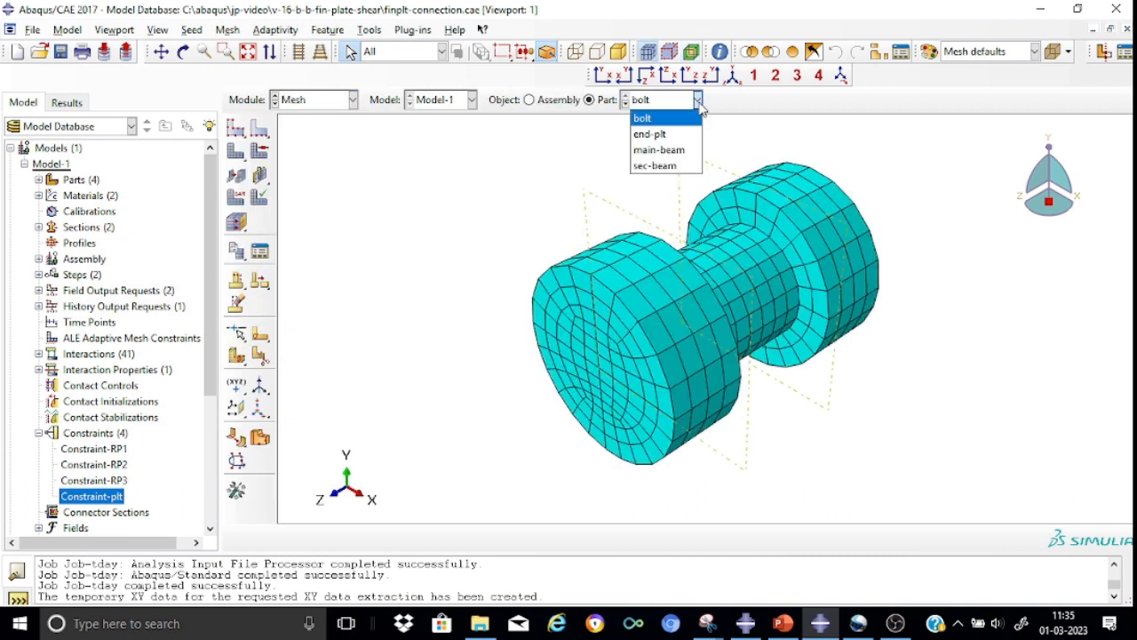
{"action": "left_click", "coordinate": [674, 150]}
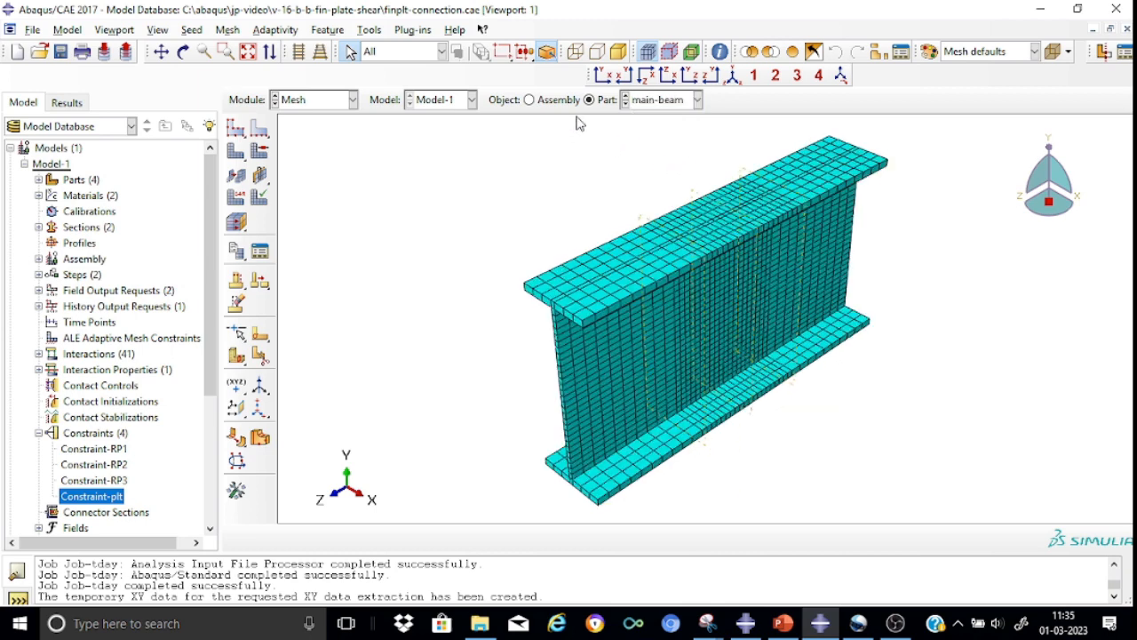
{"action": "left_click", "coordinate": [687, 295]}
Display the sec-beam part's mesh and examine the element refinement around its bolt holes and along the web
{"action": "left_click", "coordinate": [697, 100]}
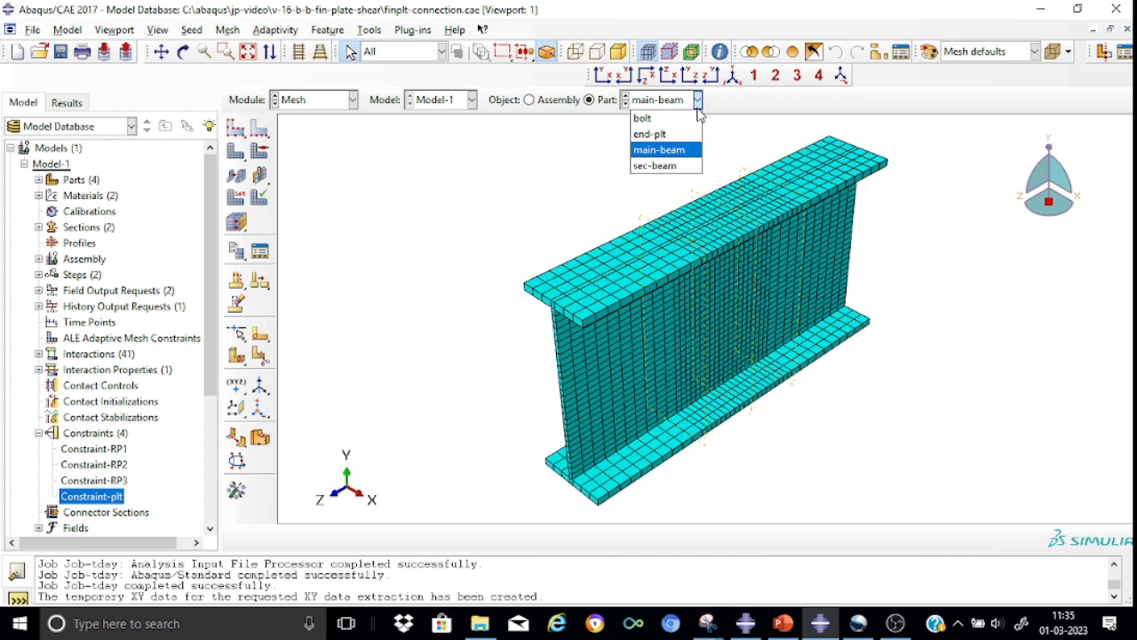
{"action": "left_click", "coordinate": [660, 167]}
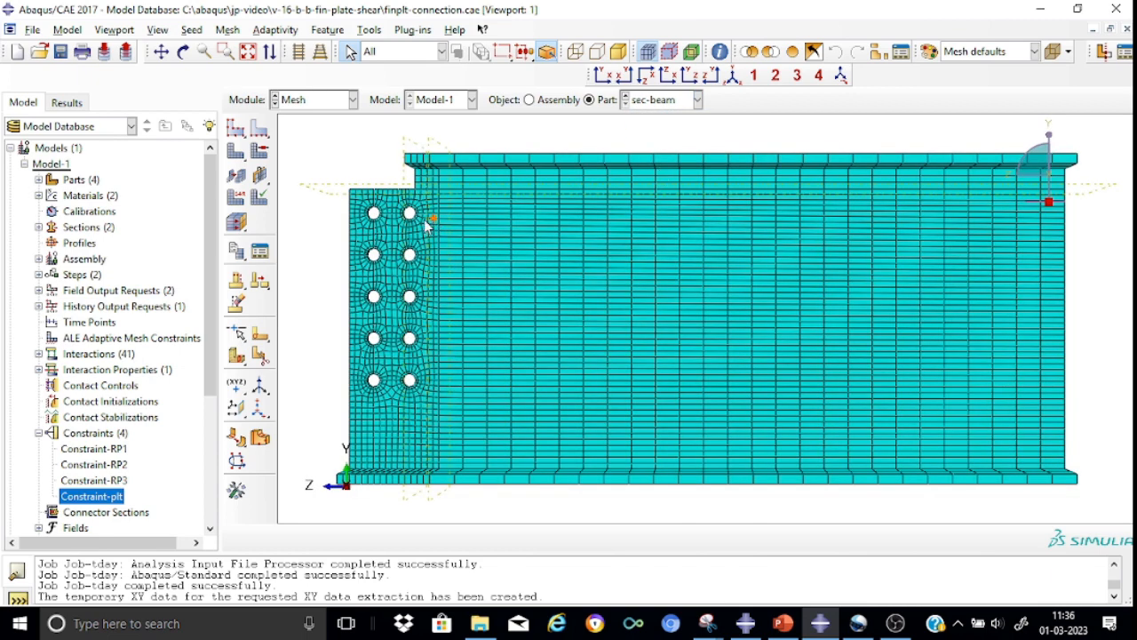
{"action": "scroll", "coordinate": [363, 214], "scroll_direction": "up", "scroll_amount": 3}
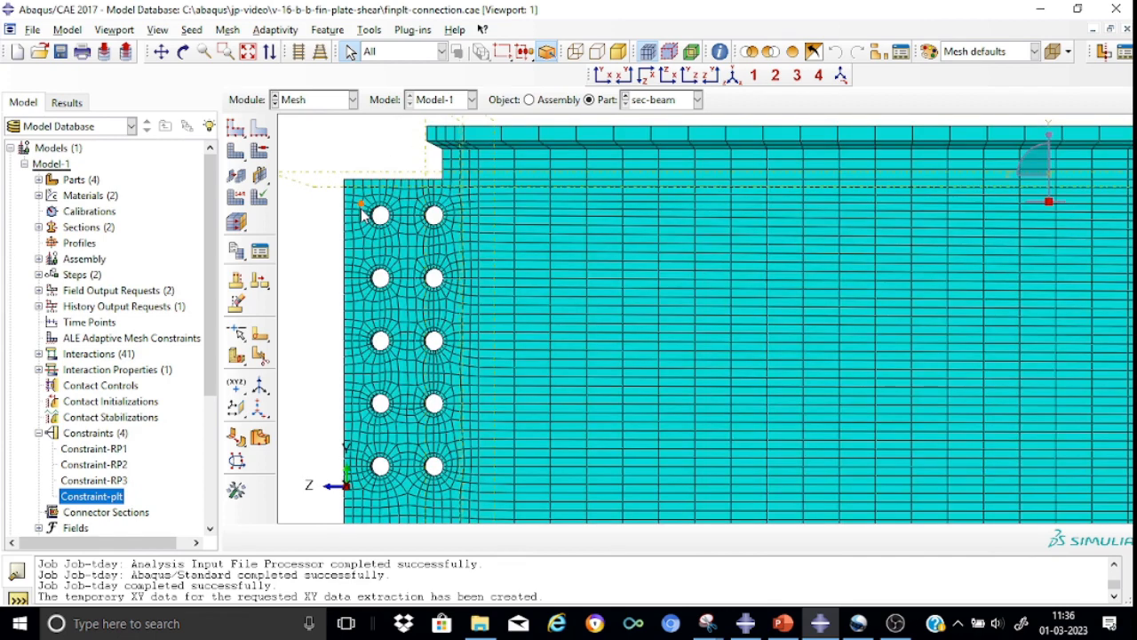
{"action": "scroll", "coordinate": [363, 214], "scroll_direction": "up", "scroll_amount": 3}
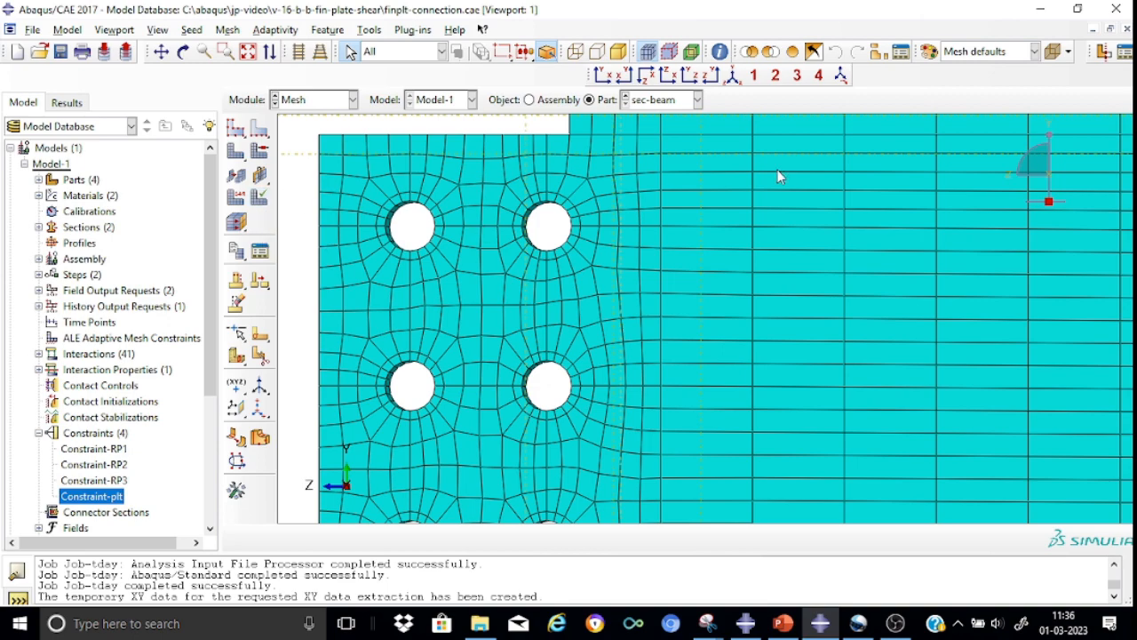
{"action": "scroll", "coordinate": [813, 218], "scroll_direction": "down", "scroll_amount": 2}
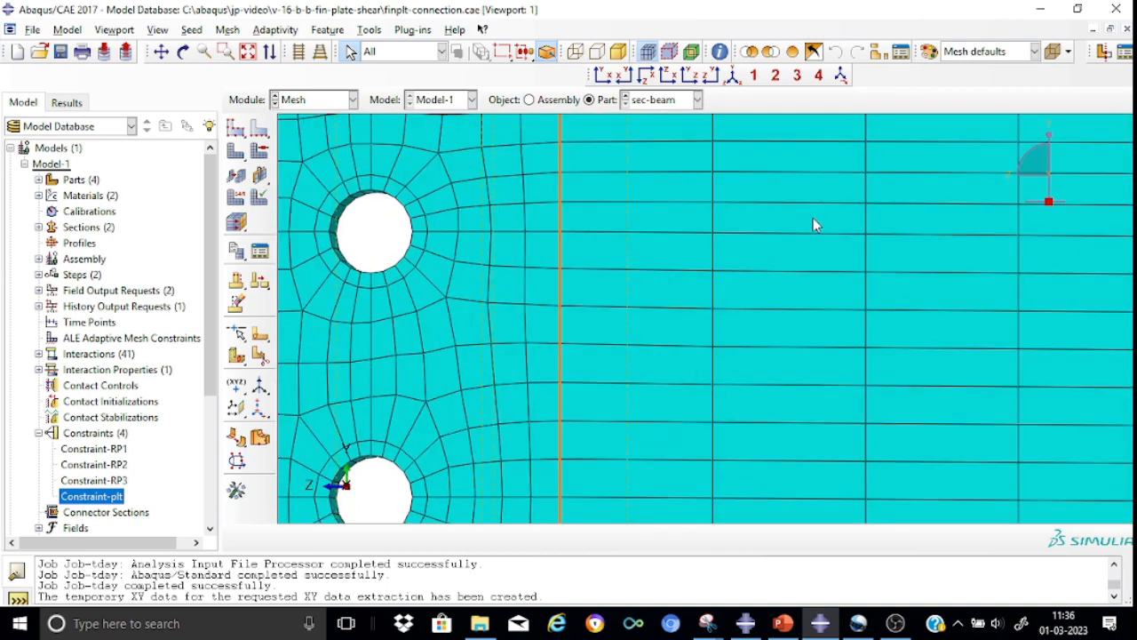
{"action": "scroll", "coordinate": [812, 218], "scroll_direction": "up", "scroll_amount": 4}
{"action": "scroll", "coordinate": [811, 219], "scroll_direction": "up", "scroll_amount": 2}
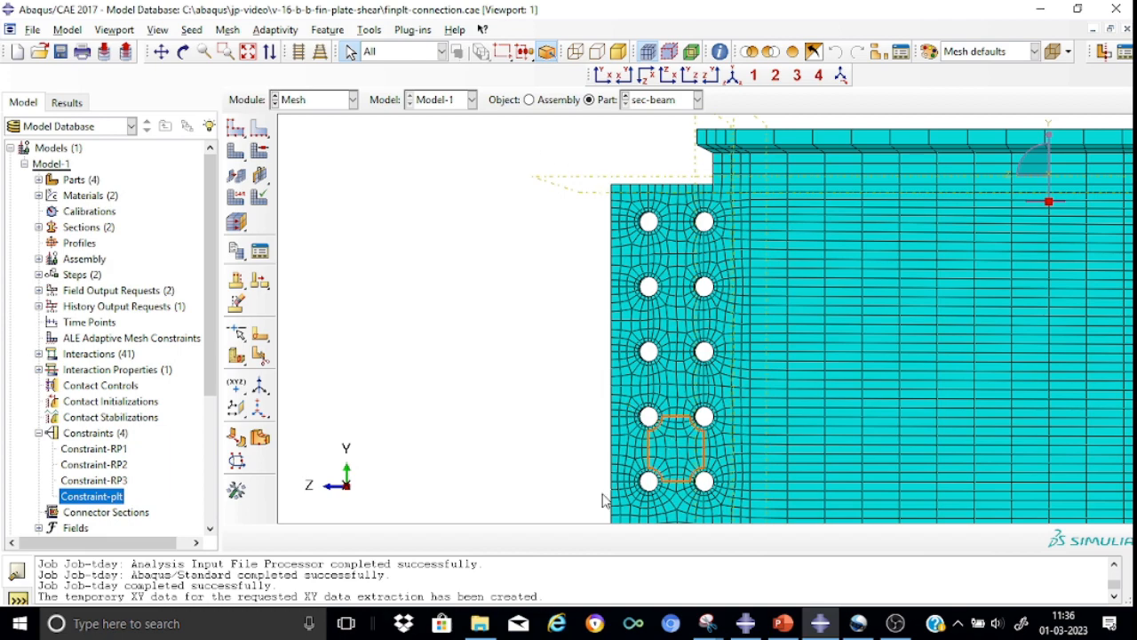
Examine the sec-beam mesh at the lower bolt holes, the bottom flange and the coped beam end
{"action": "scroll", "coordinate": [655, 453], "scroll_direction": "down", "scroll_amount": 3}
{"action": "scroll", "coordinate": [654, 455], "scroll_direction": "down", "scroll_amount": 3}
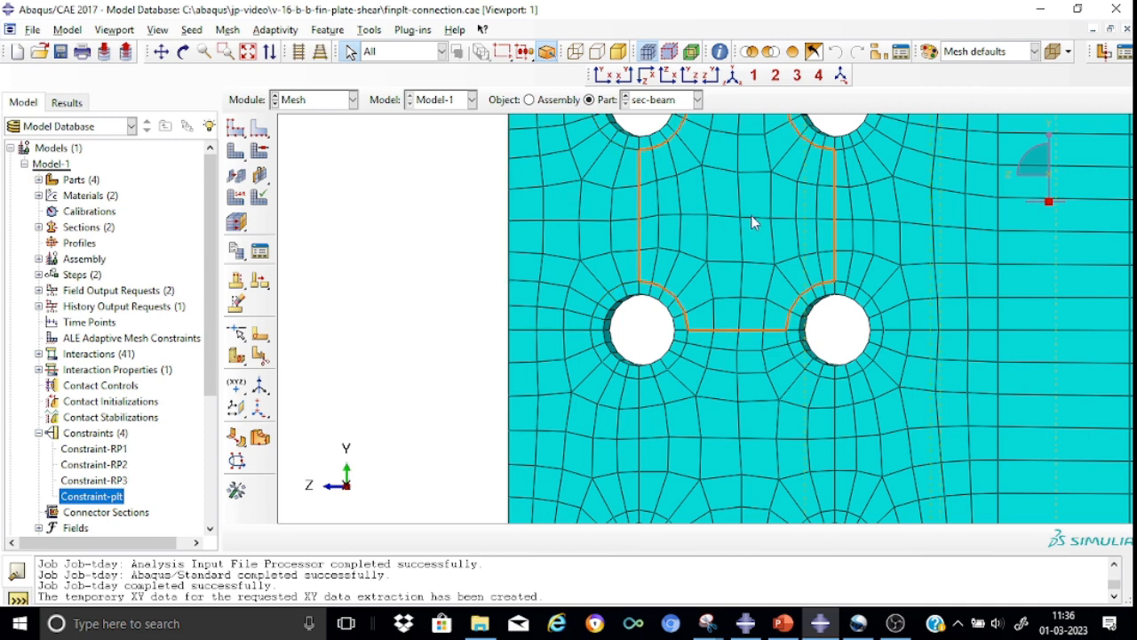
{"action": "scroll", "coordinate": [751, 222], "scroll_direction": "down", "scroll_amount": 5}
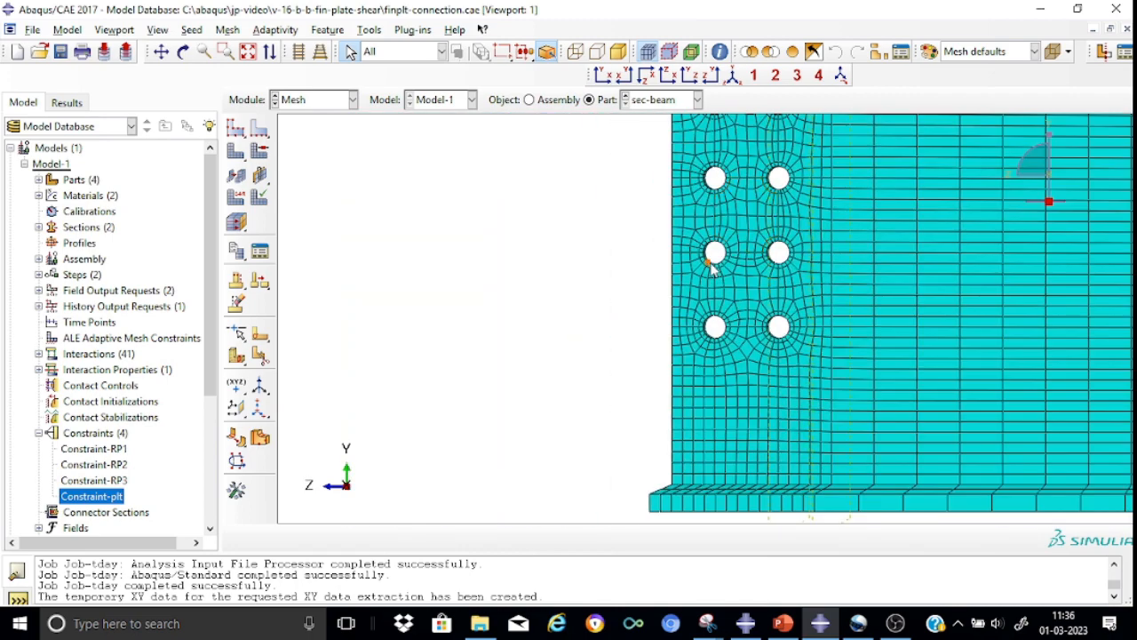
{"action": "scroll", "coordinate": [702, 266], "scroll_direction": "down", "scroll_amount": 3}
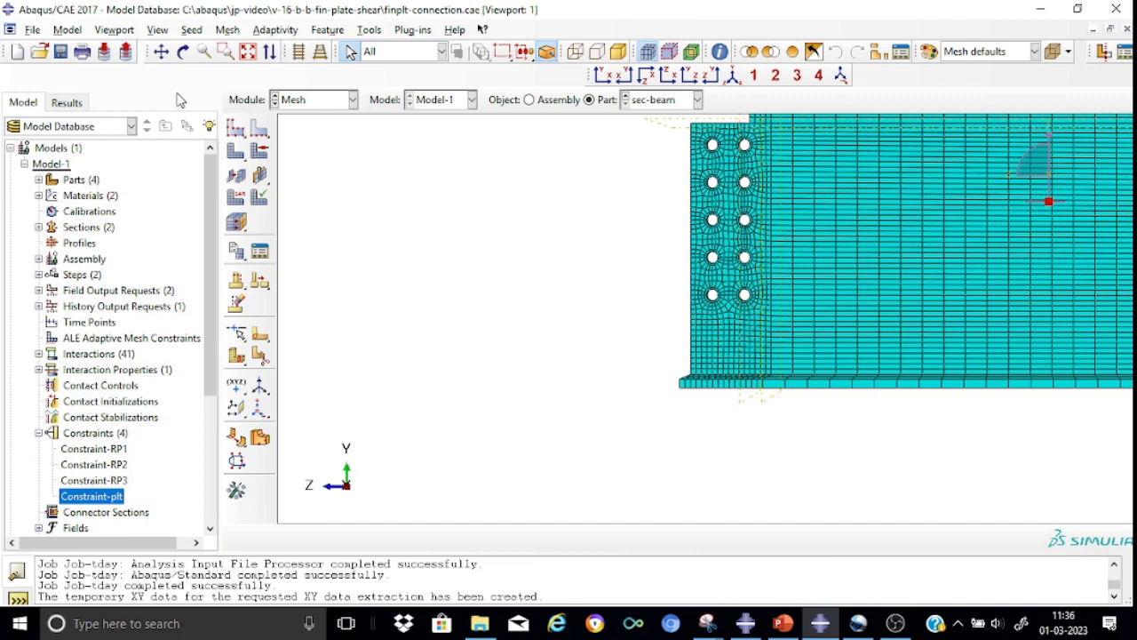
{"action": "left_click", "coordinate": [160, 51]}
{"action": "mouse_move", "coordinate": [845, 178]}
{"action": "left_mouse_down"}
{"action": "mouse_move", "coordinate": [890, 214]}
{"action": "mouse_move", "coordinate": [701, 266]}
{"action": "left_mouse_up"}
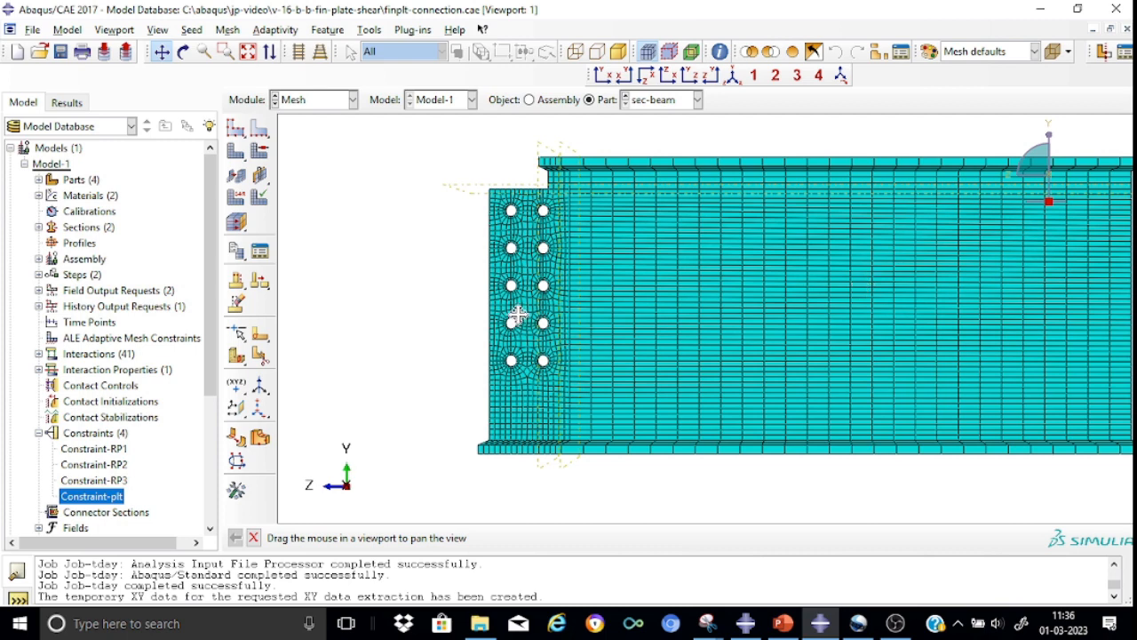
Display the end-plt part's mesh and examine the elements around its bolt holes along the full plate height
{"action": "left_click", "coordinate": [698, 99]}
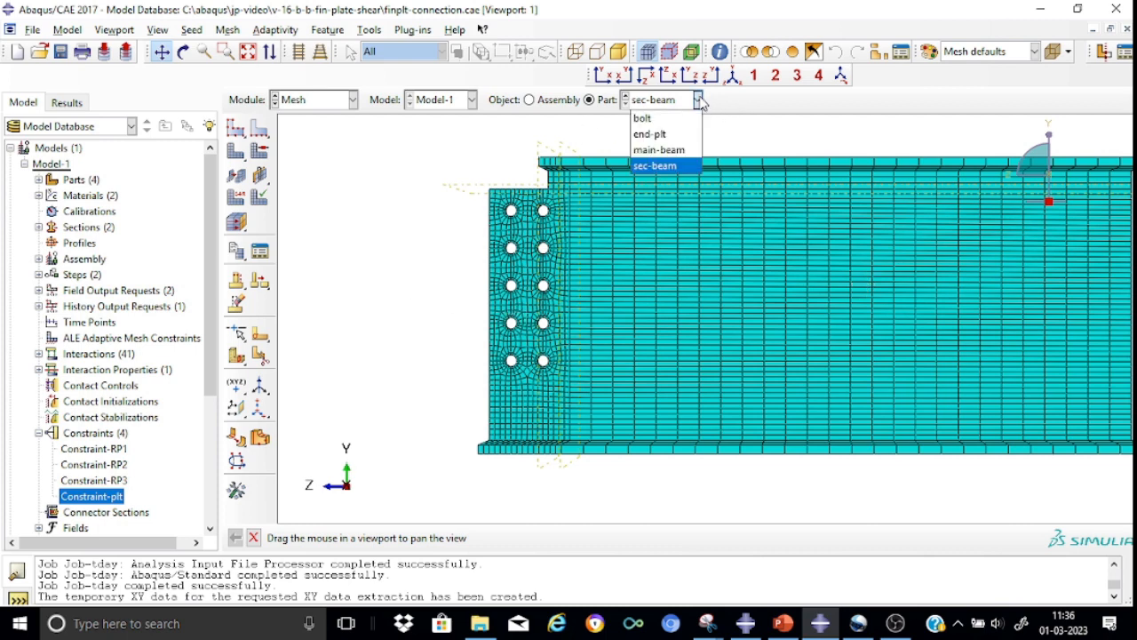
{"action": "left_click", "coordinate": [663, 137]}
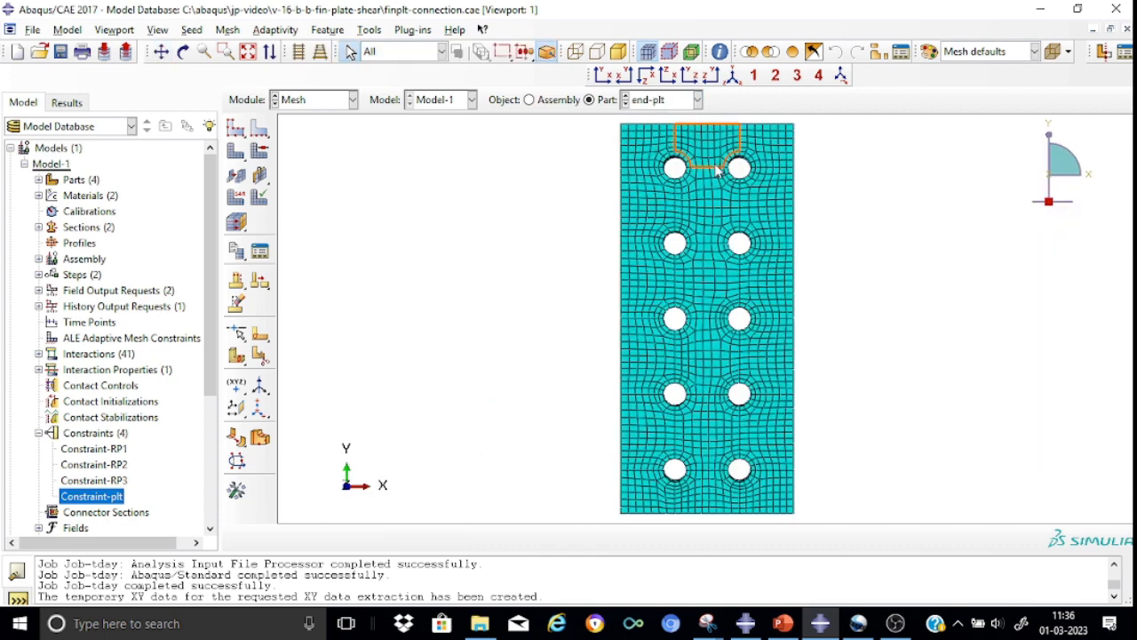
{"action": "scroll", "coordinate": [711, 216], "scroll_direction": "up", "scroll_amount": 3}
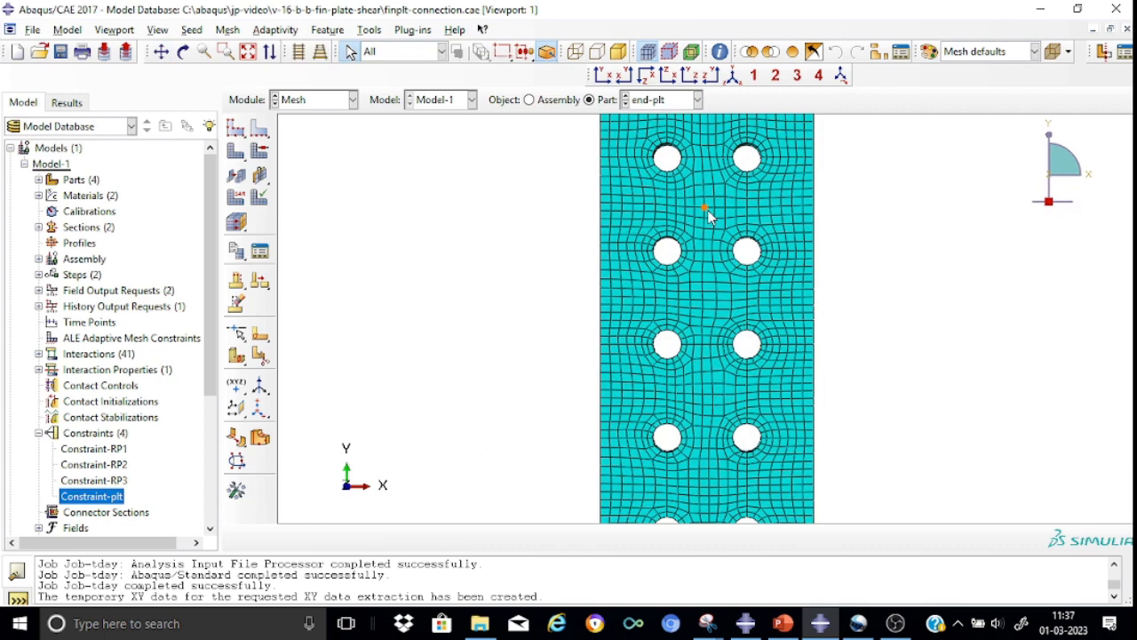
{"action": "scroll", "coordinate": [707, 212], "scroll_direction": "up", "scroll_amount": 2}
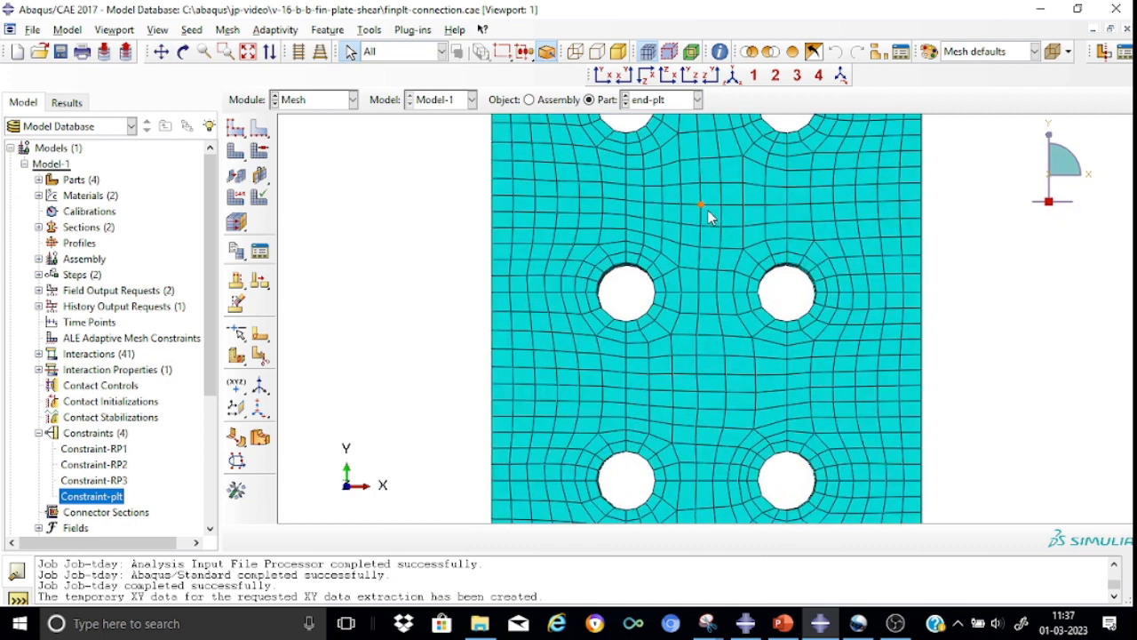
{"action": "left_click", "coordinate": [161, 52]}
{"action": "left_click_drag", "start_coordinate": [533, 356], "coordinate": [513, 305]}
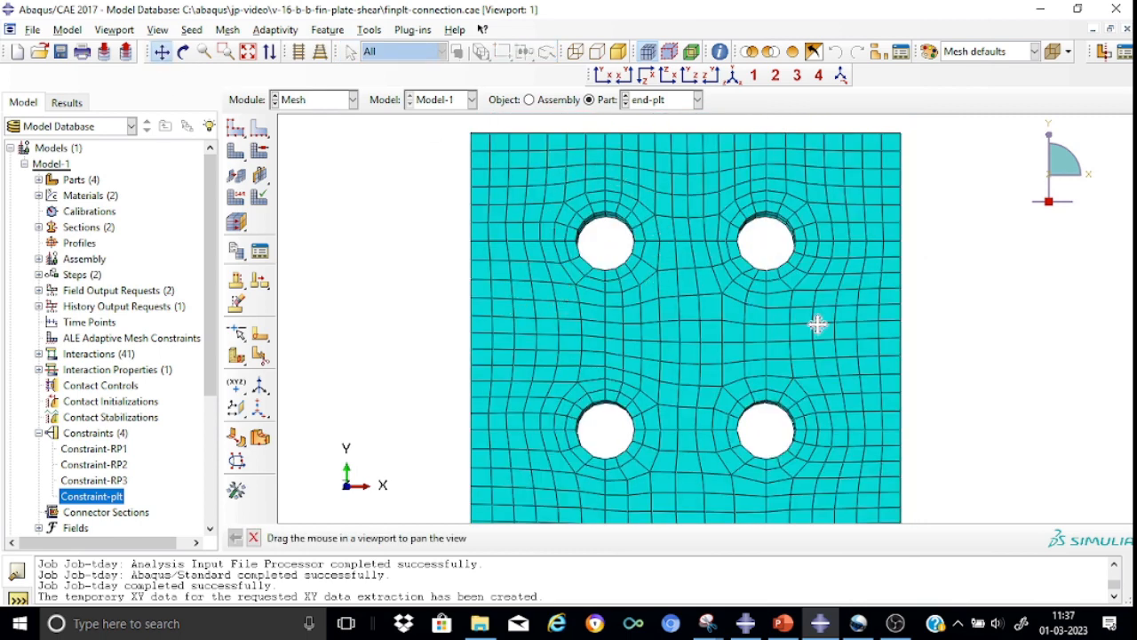
{"action": "mouse_move", "coordinate": [816, 321]}
{"action": "left_mouse_down"}
{"action": "mouse_move", "coordinate": [803, 175]}
{"action": "mouse_move", "coordinate": [780, 237]}
{"action": "left_mouse_up"}
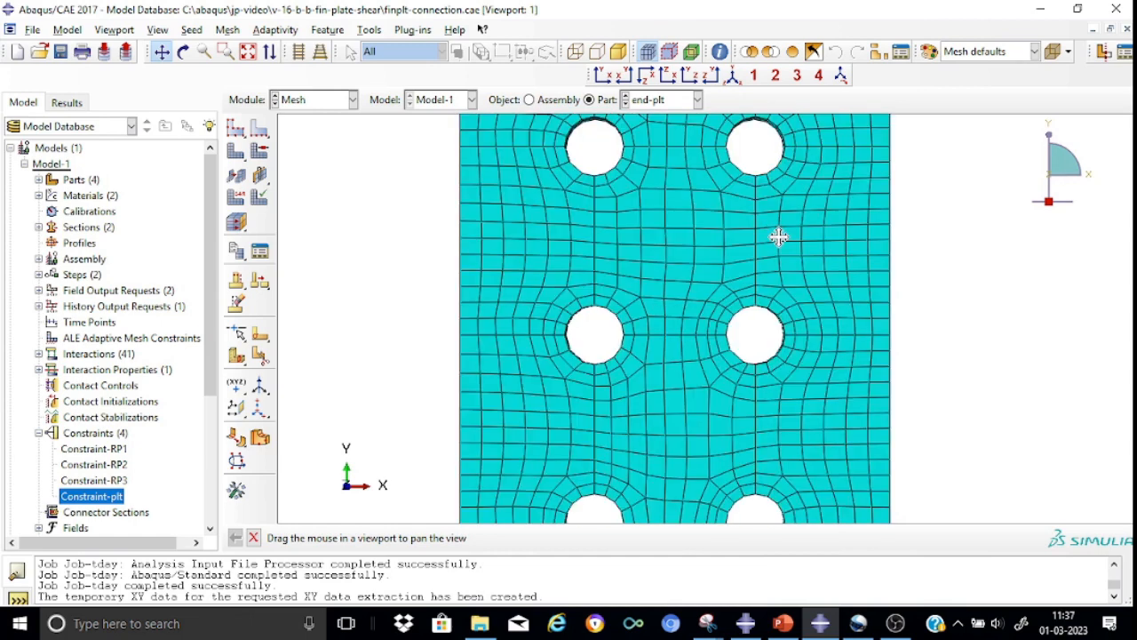
{"action": "left_click_drag", "start_coordinate": [838, 427], "coordinate": [837, 262]}
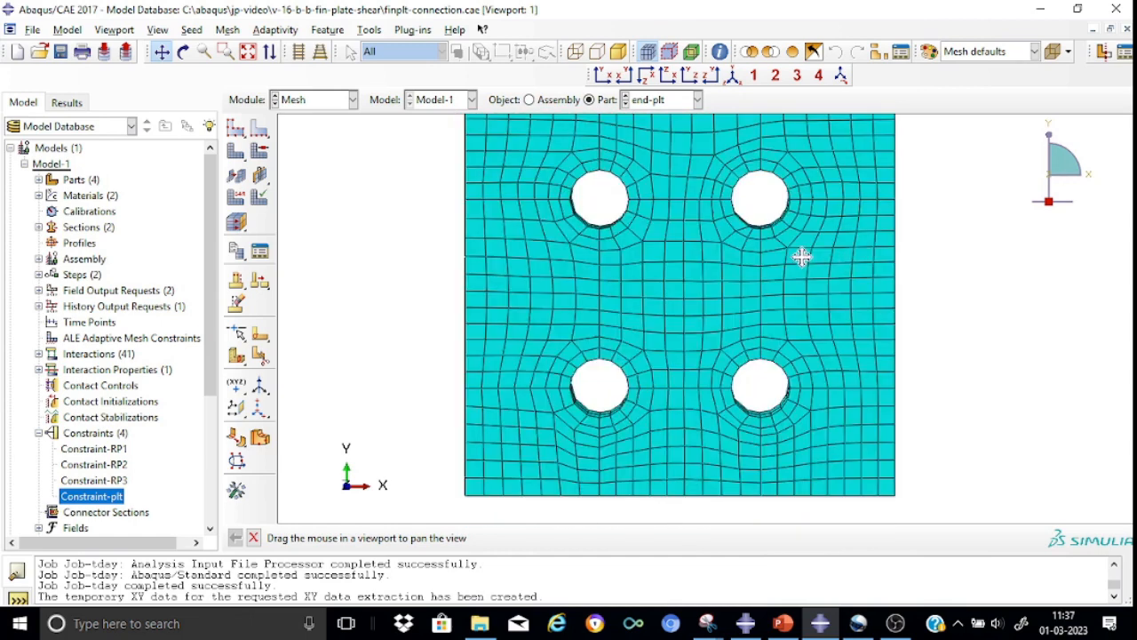
View the end-plt mesh isometrically and examine the elements through the plate thickness and inside the bolt holes
{"action": "left_click", "coordinate": [733, 77]}
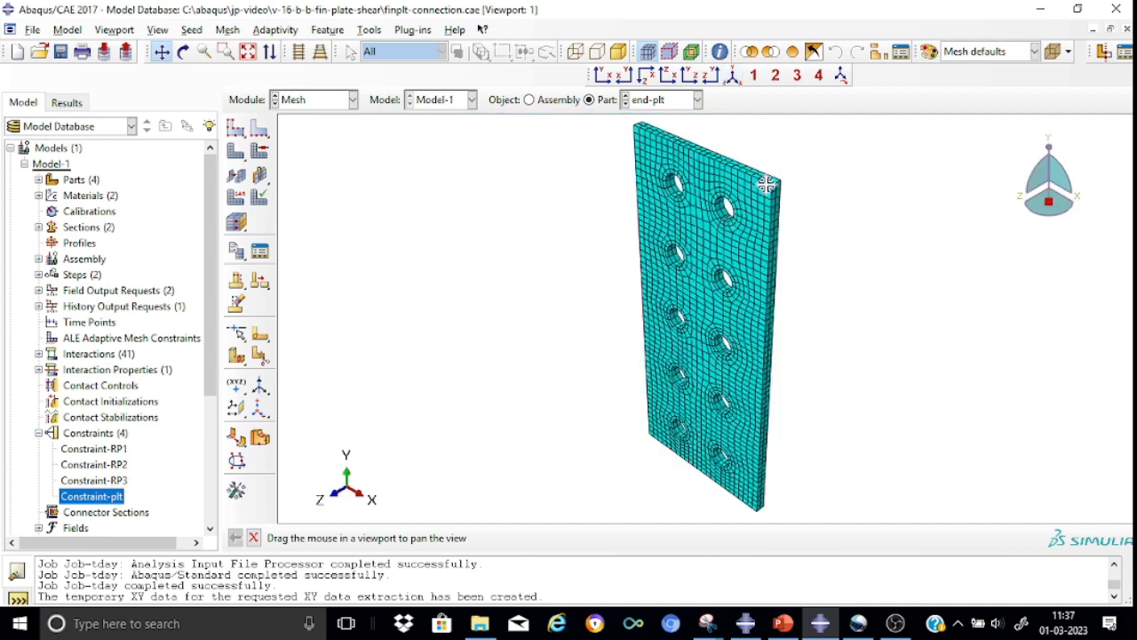
{"action": "scroll", "coordinate": [766, 184], "scroll_direction": "down", "scroll_amount": 5}
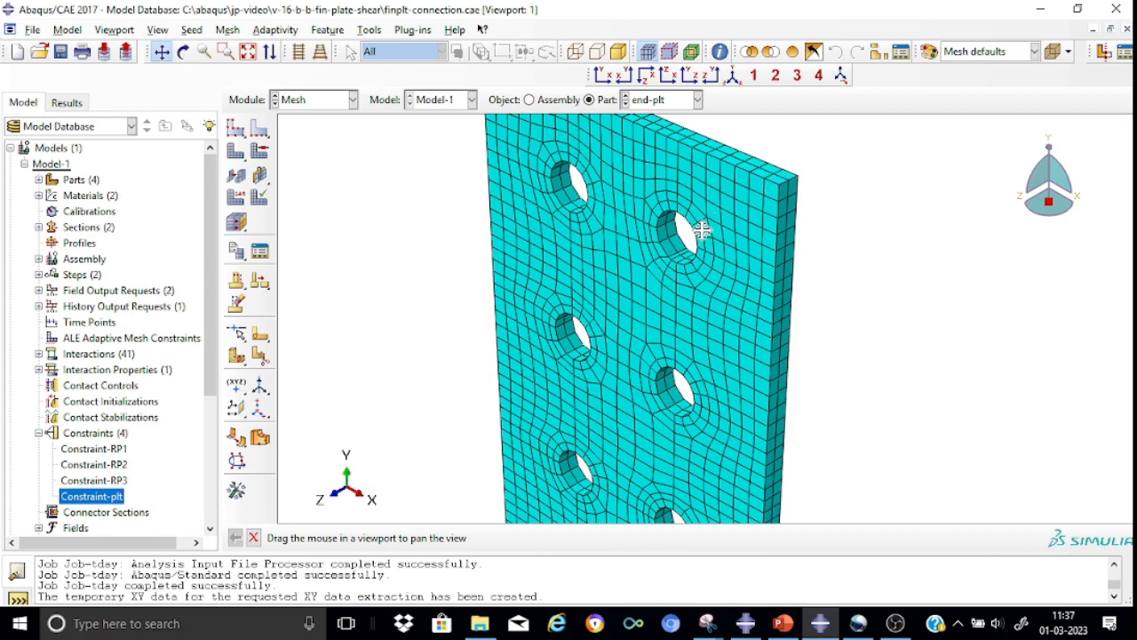
{"action": "scroll", "coordinate": [684, 245], "scroll_direction": "up", "scroll_amount": 1}
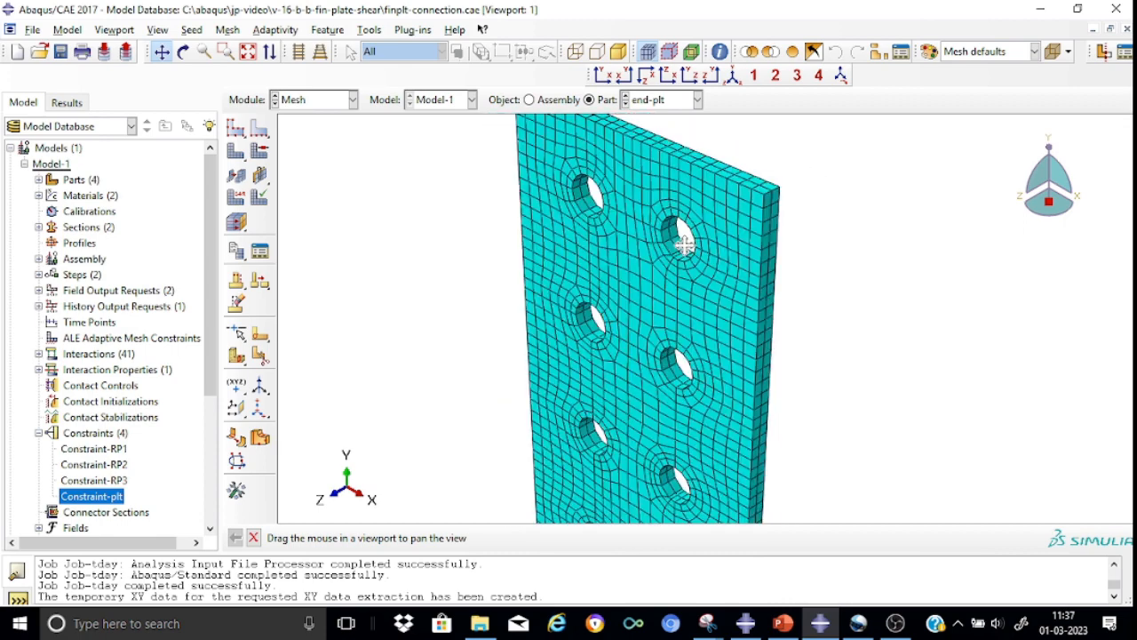
{"action": "scroll", "coordinate": [684, 245], "scroll_direction": "down", "scroll_amount": 6}
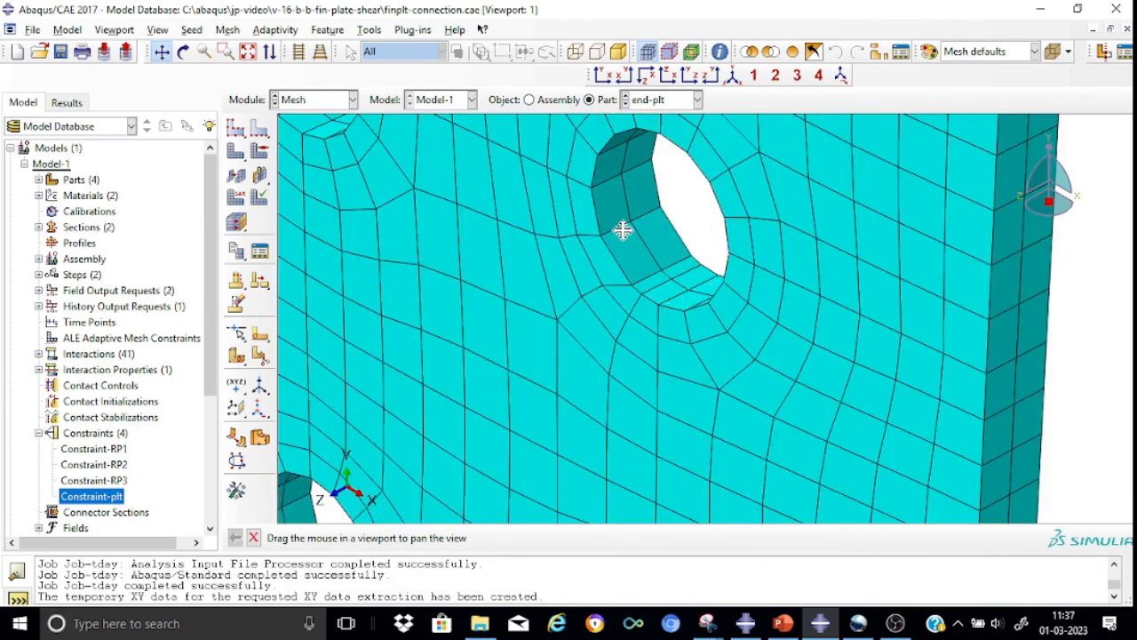
{"action": "scroll", "coordinate": [815, 278], "scroll_direction": "down", "scroll_amount": 5}
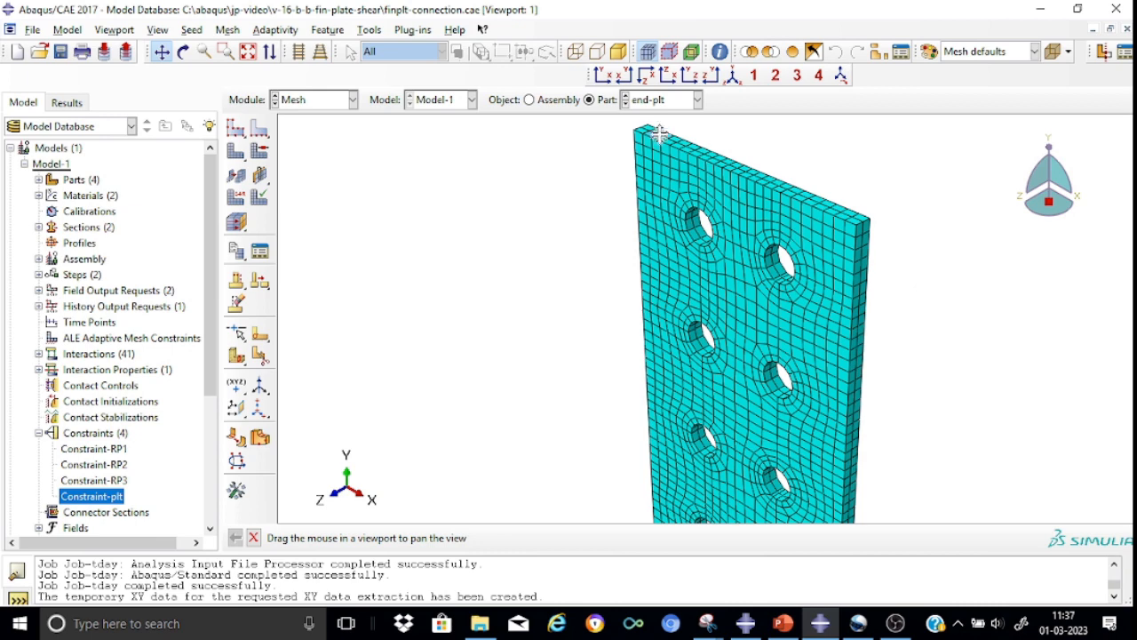
Display the bolt part's mesh and examine the elements on the bolt head face and shank
{"action": "left_click", "coordinate": [698, 100]}
{"action": "left_click", "coordinate": [670, 121]}
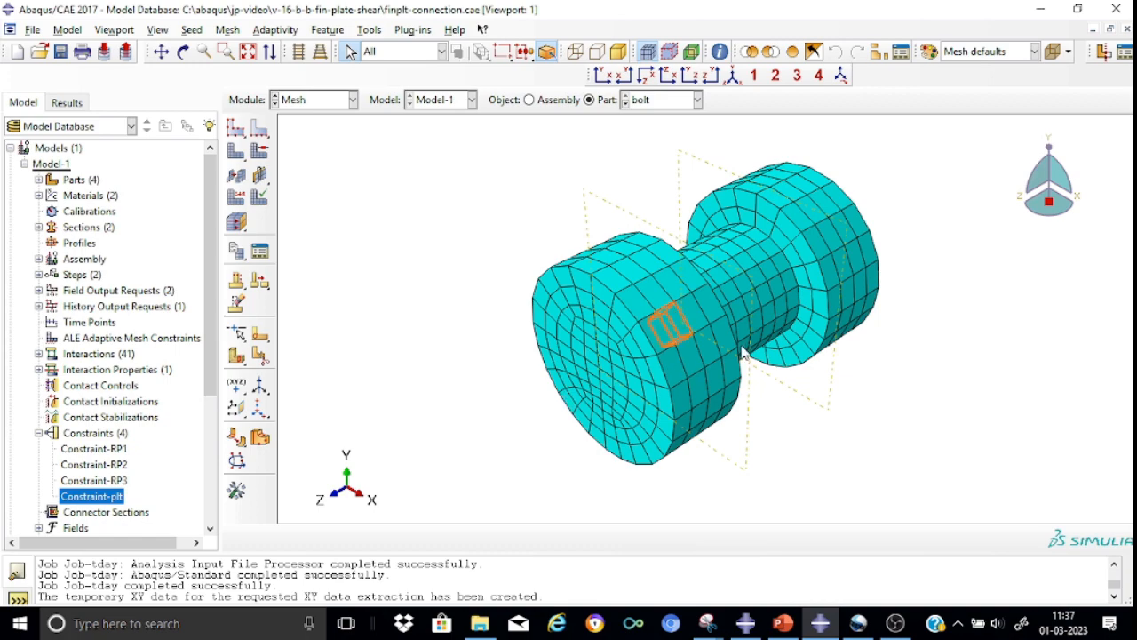
{"action": "scroll", "coordinate": [595, 344], "scroll_direction": "up", "scroll_amount": 5}
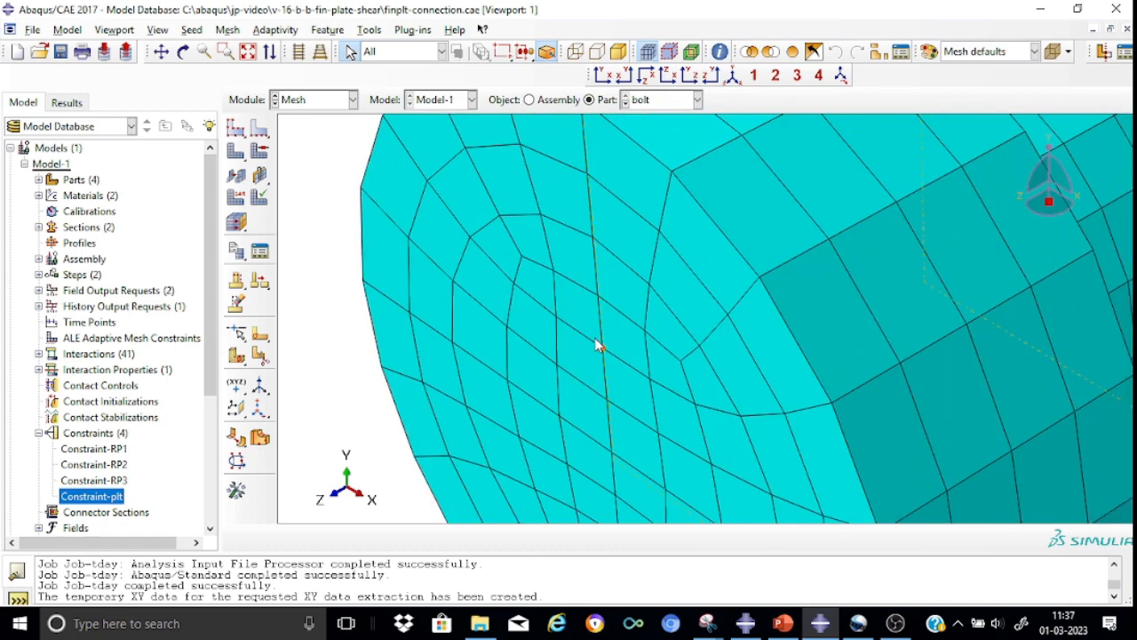
{"action": "scroll", "coordinate": [595, 345], "scroll_direction": "down", "scroll_amount": 5}
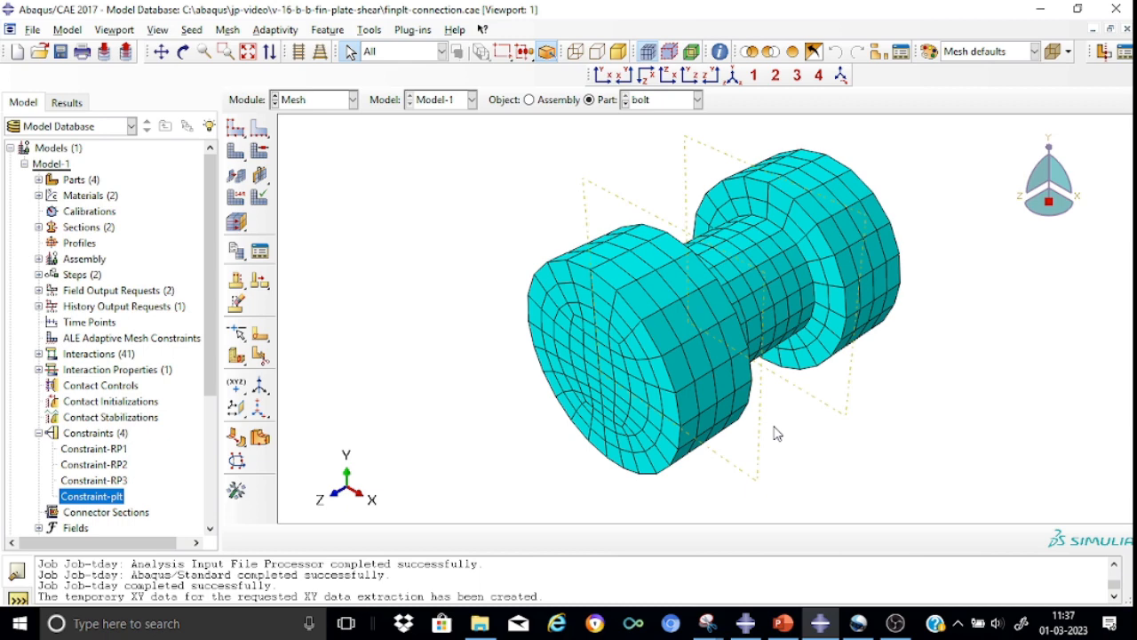
Review the element type assigned to all cells of the bolt, leaving the assignment as it is
{"action": "left_click", "coordinate": [353, 99]}
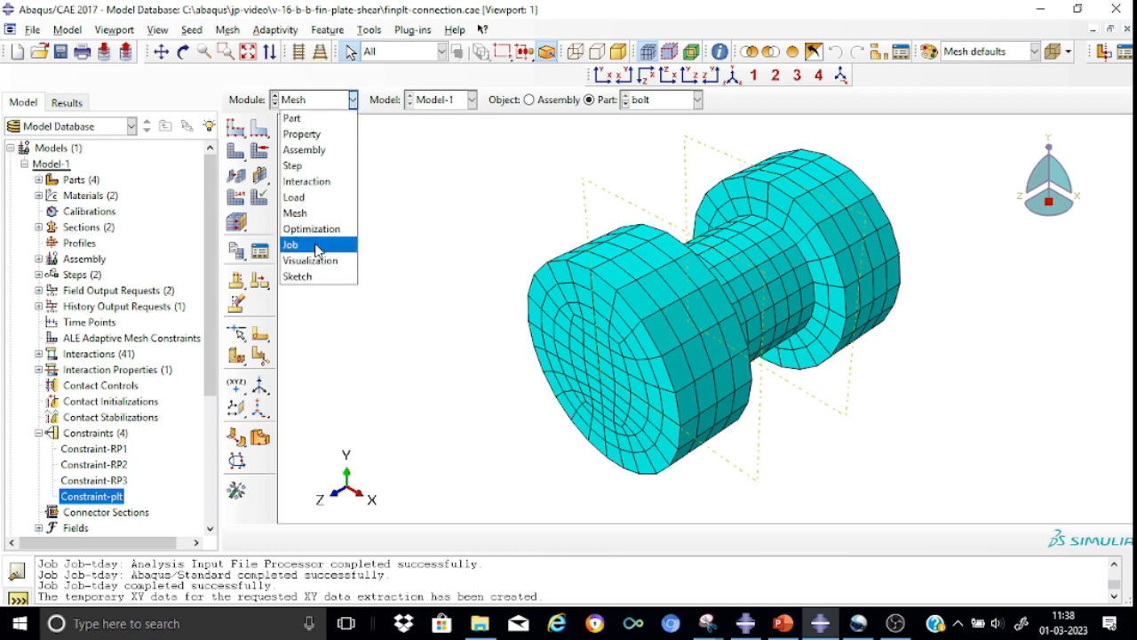
{"action": "left_click", "coordinate": [454, 208]}
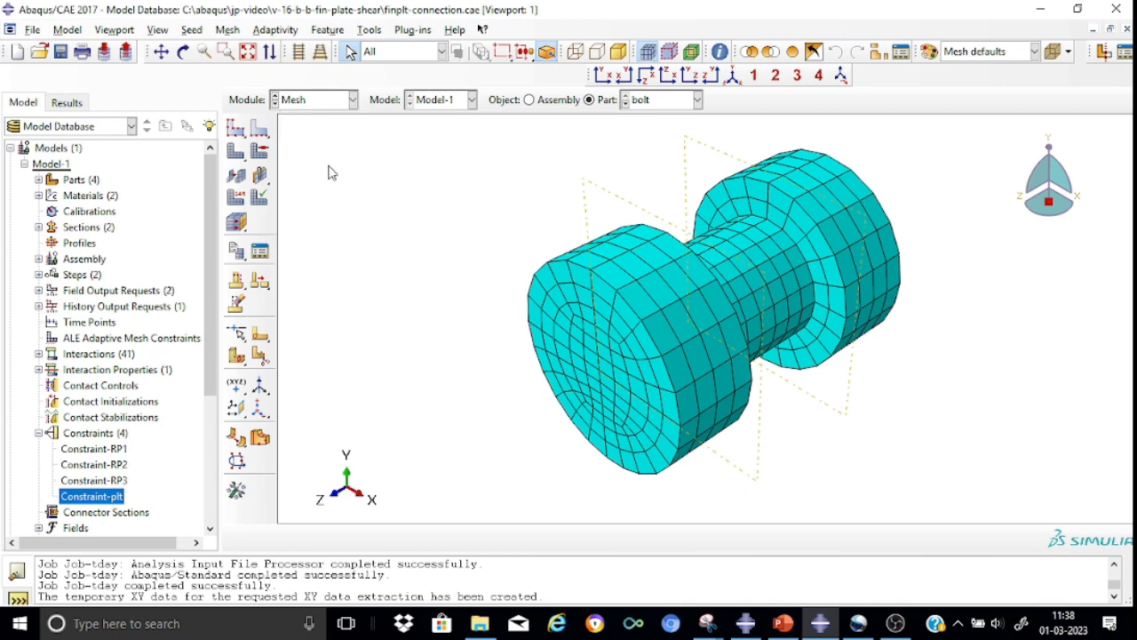
{"action": "left_click", "coordinate": [241, 199]}
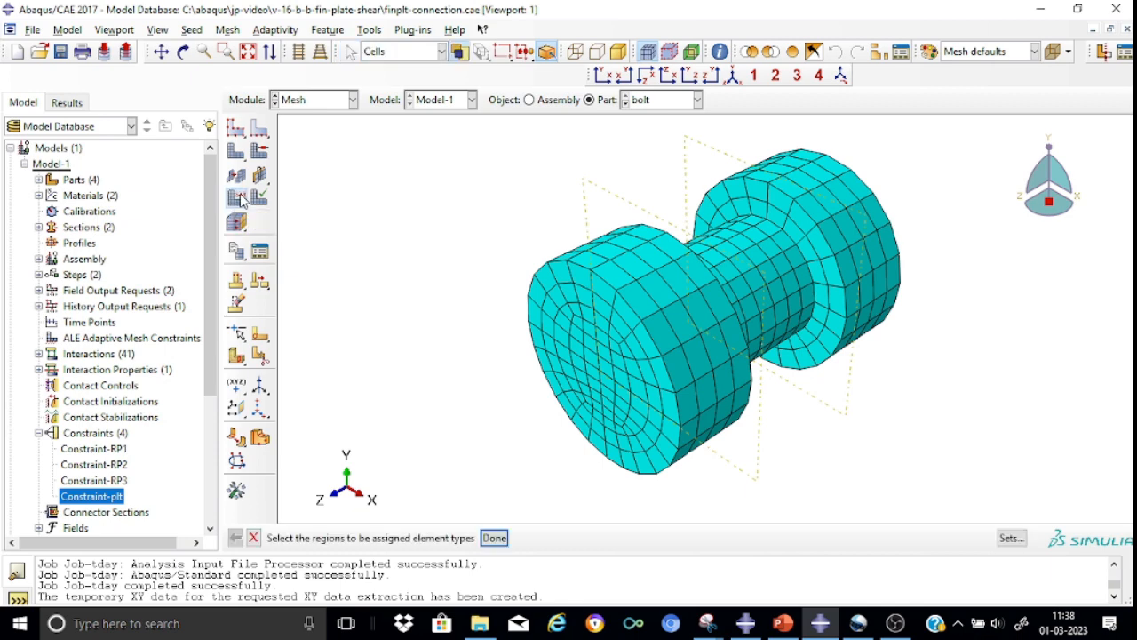
{"action": "left_click_drag", "start_coordinate": [467, 126], "coordinate": [1020, 495]}
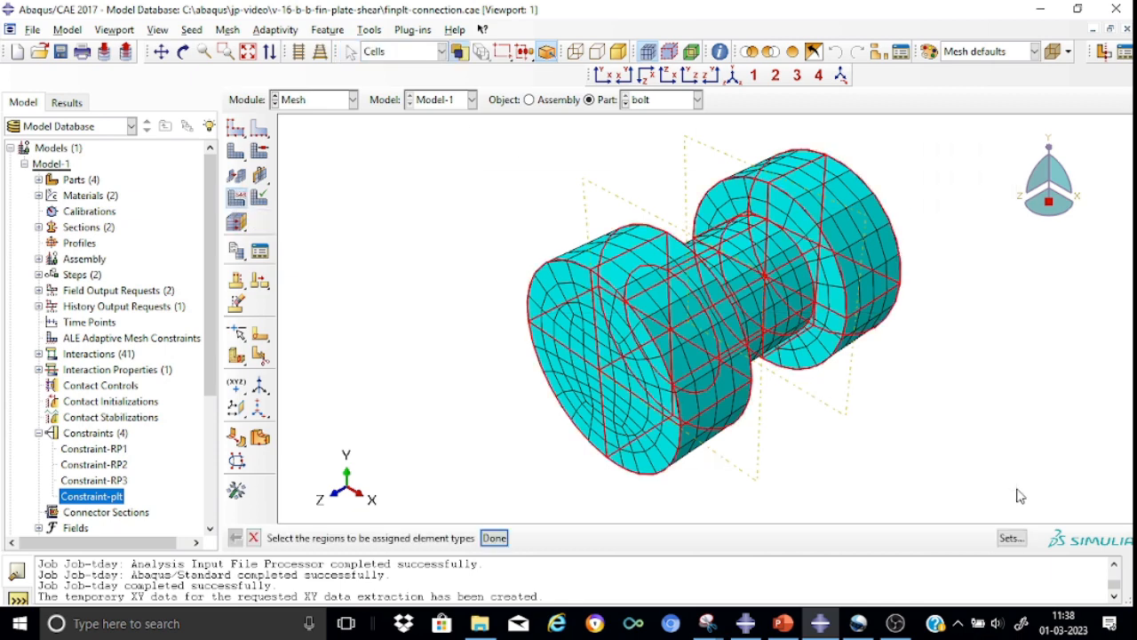
{"action": "left_click", "coordinate": [494, 538]}
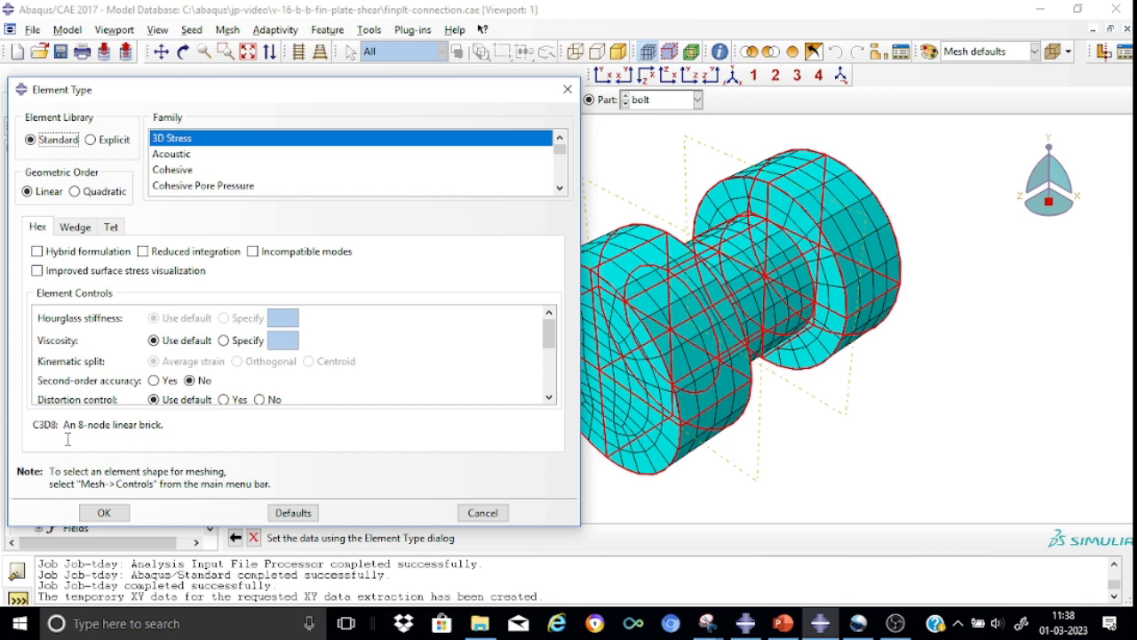
{"action": "left_click", "coordinate": [567, 90]}
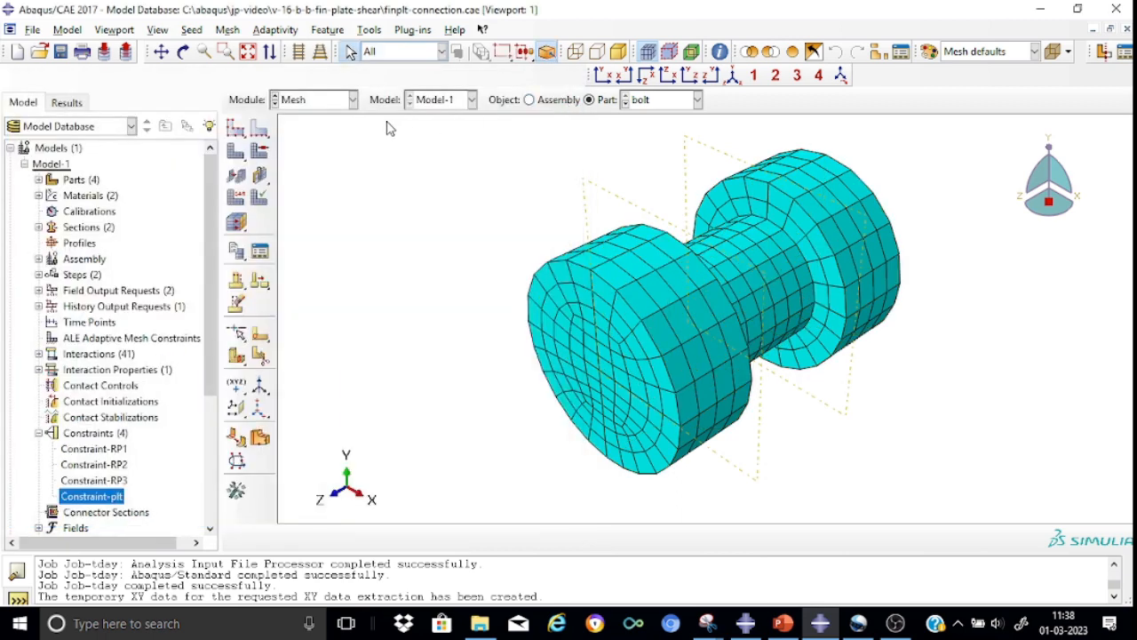
Switch to the Job module, review Job-tday in the Job Manager and close the manager
{"action": "left_click", "coordinate": [354, 101]}
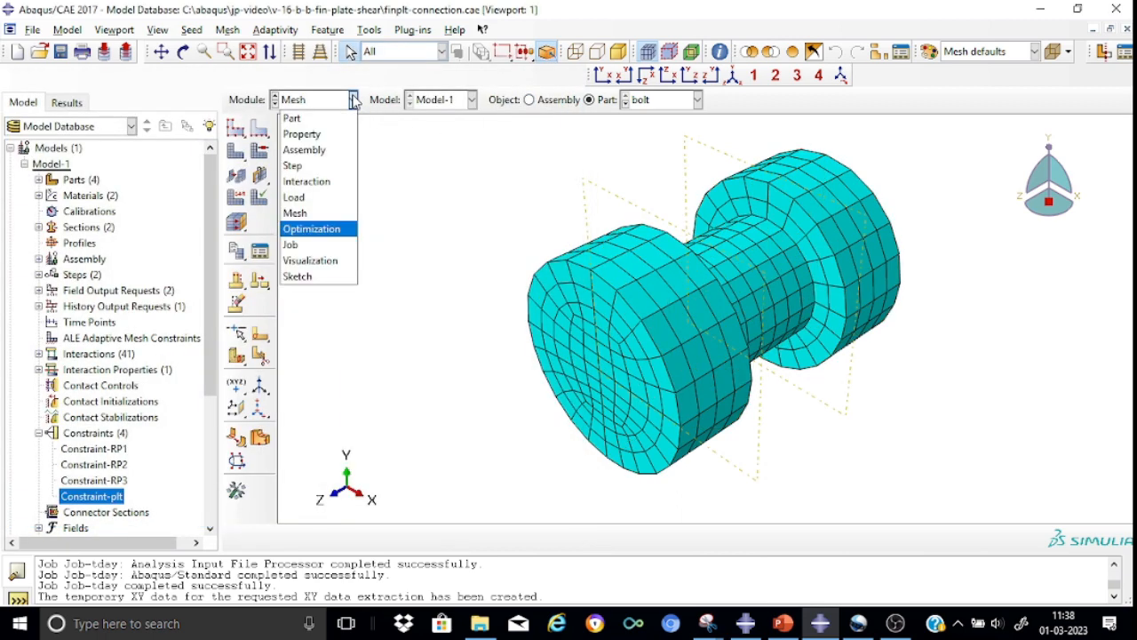
{"action": "left_click", "coordinate": [322, 251]}
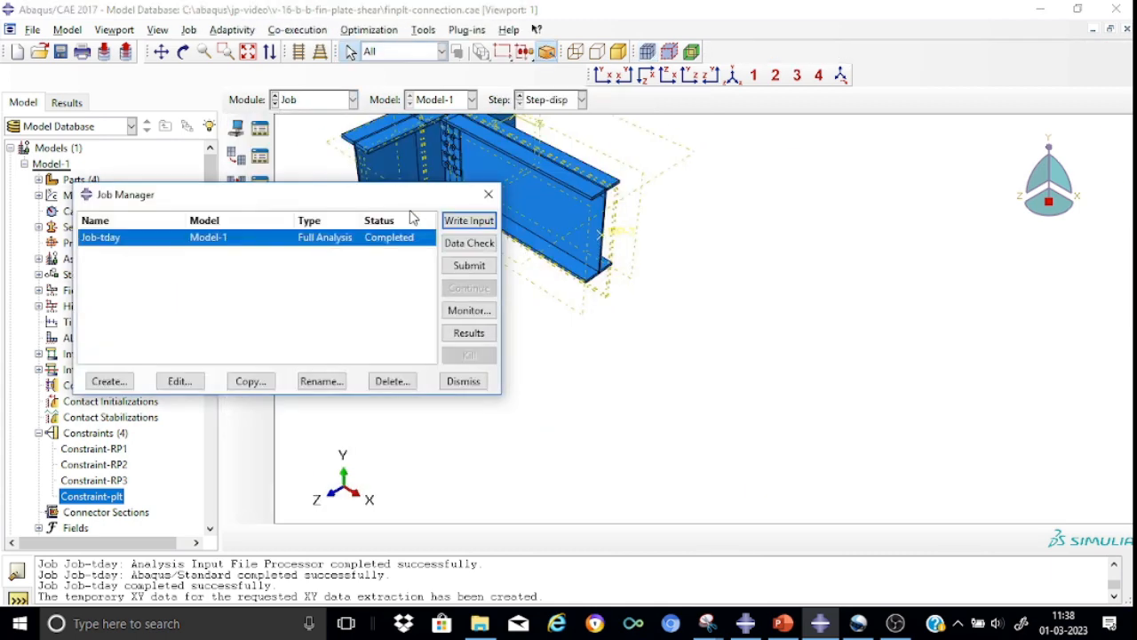
{"action": "left_click", "coordinate": [489, 194]}
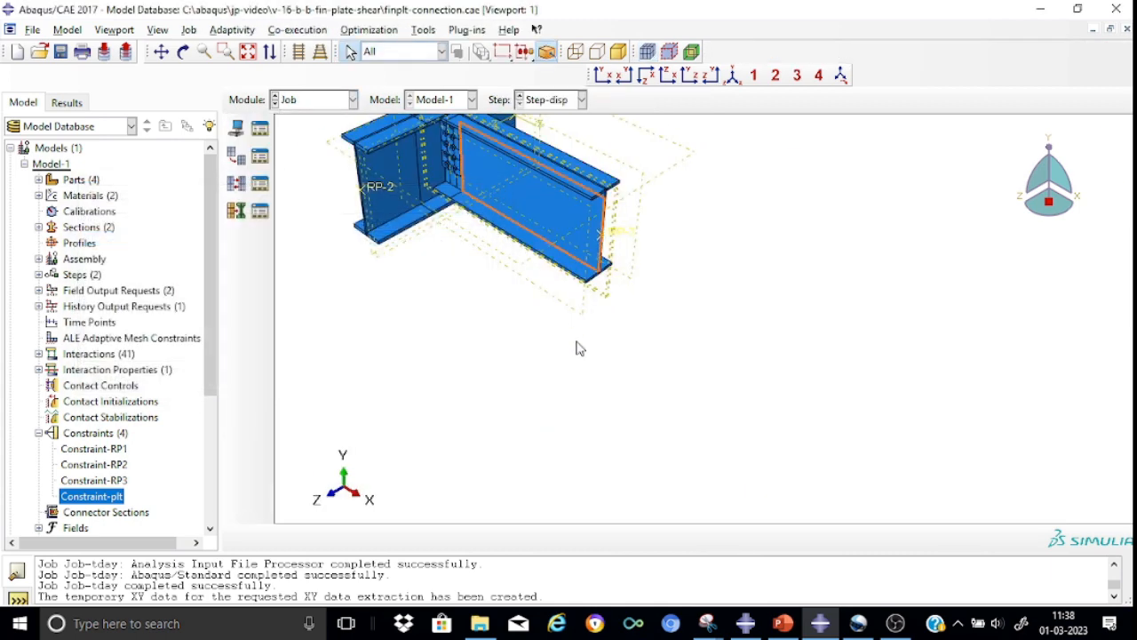
Switch to the Visualization module, plot the Mises stress contours from Job-tday.odb and examine the connection area
{"action": "left_click", "coordinate": [354, 99]}
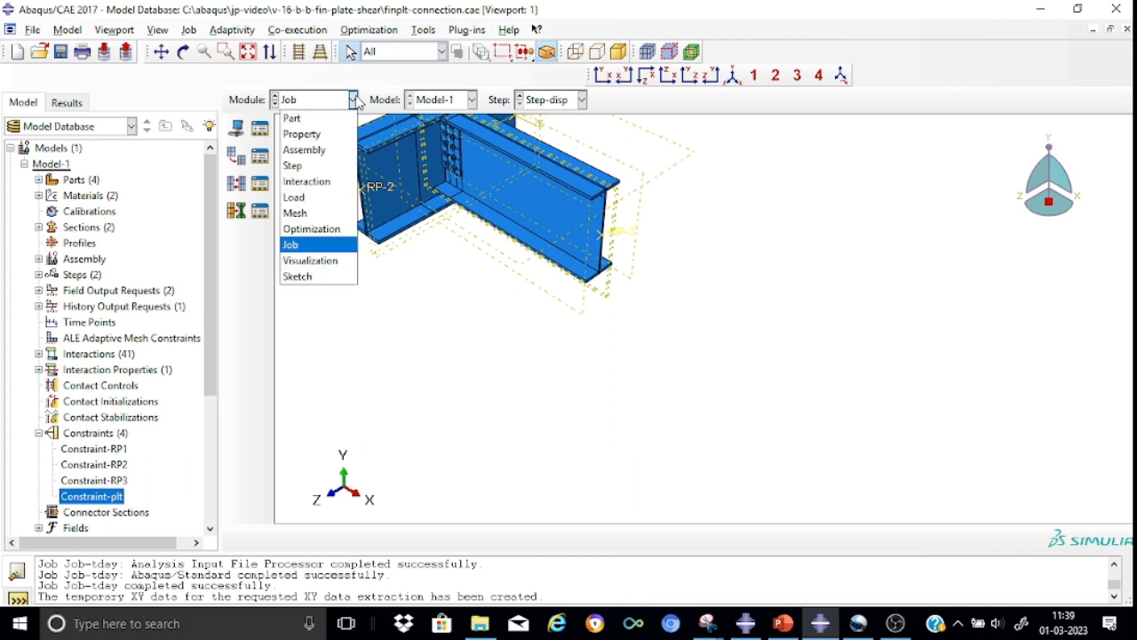
{"action": "left_click", "coordinate": [311, 260]}
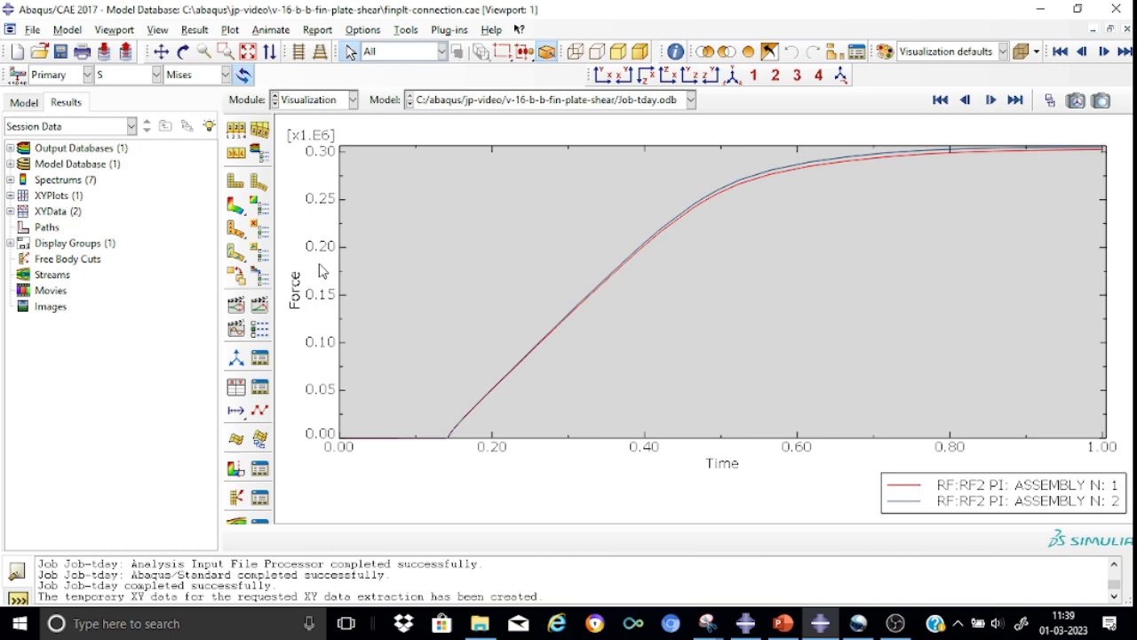
{"action": "left_click", "coordinate": [236, 207]}
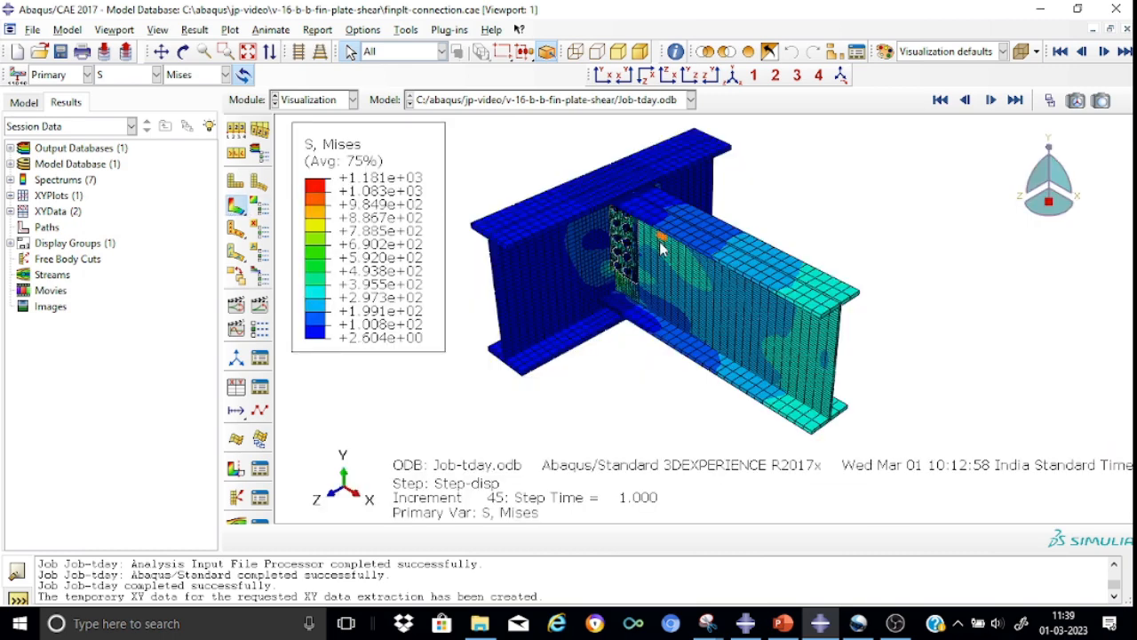
{"action": "scroll", "coordinate": [660, 249], "scroll_direction": "down", "scroll_amount": 5}
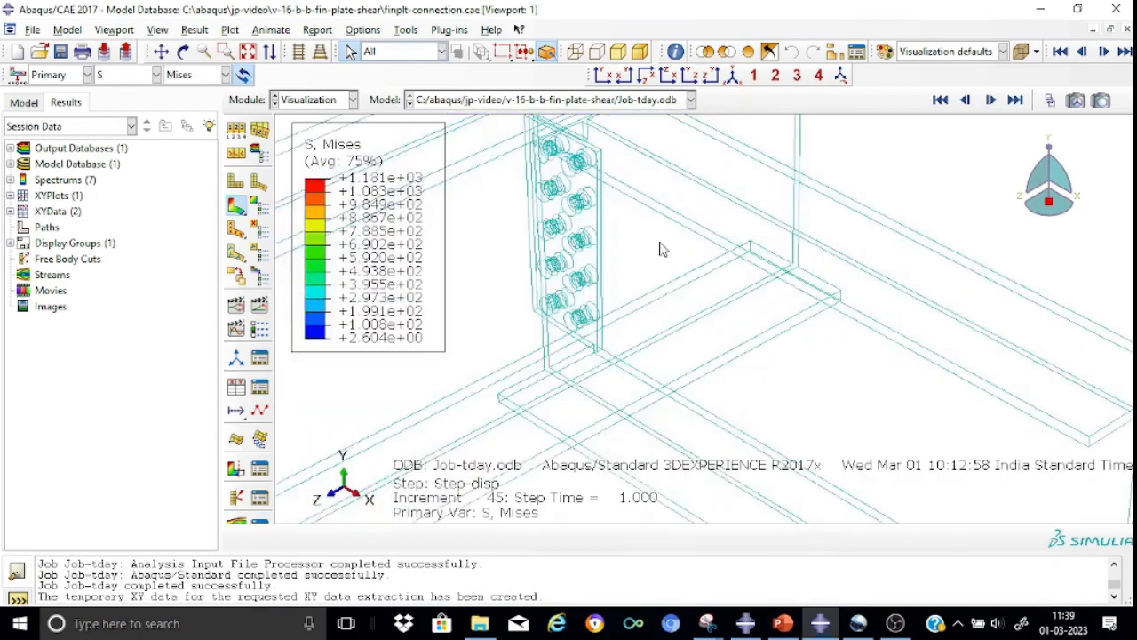
{"action": "scroll", "coordinate": [660, 249], "scroll_direction": "up", "scroll_amount": 6}
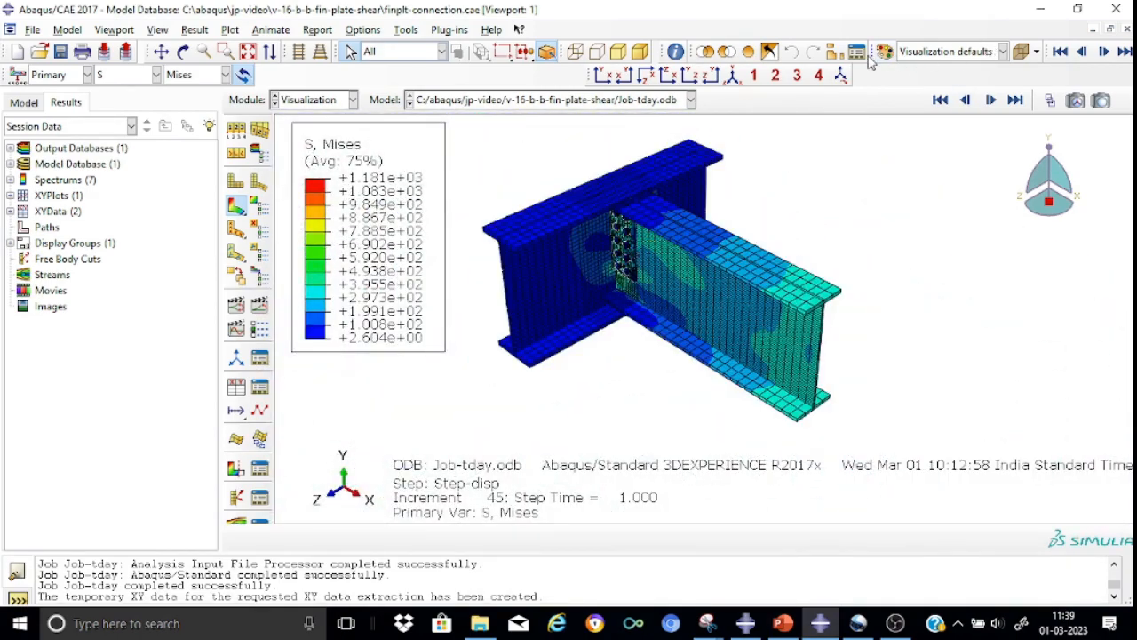
Remove the element sets of all ten bolts and END-PLT-1.SET-2 from the displayed results
{"action": "left_click", "coordinate": [835, 52]}
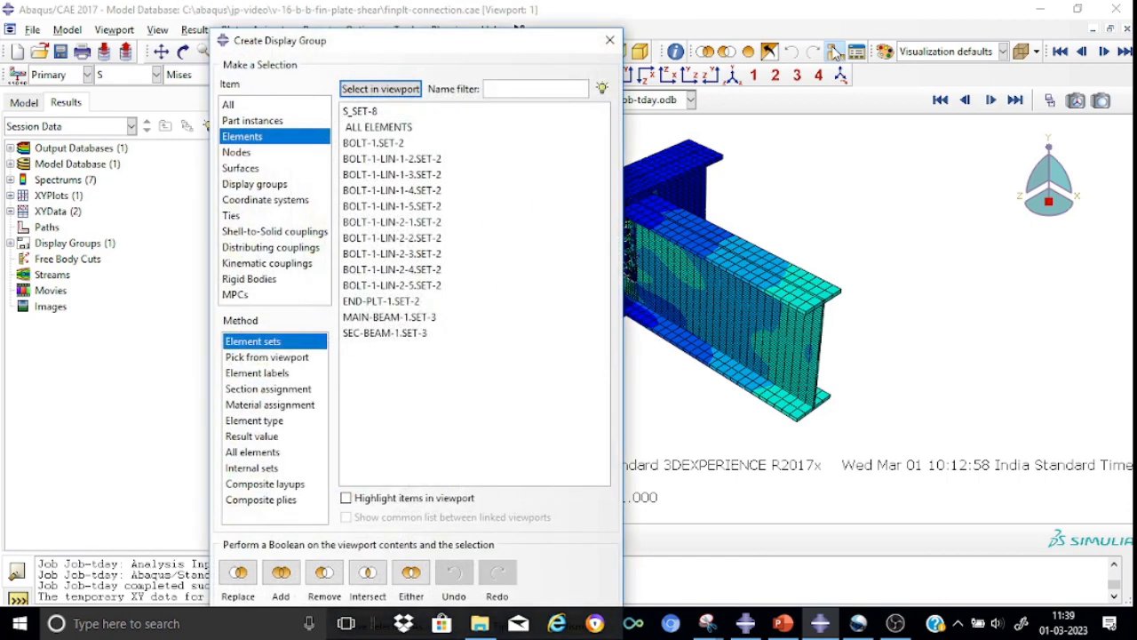
{"action": "left_click", "coordinate": [371, 144]}
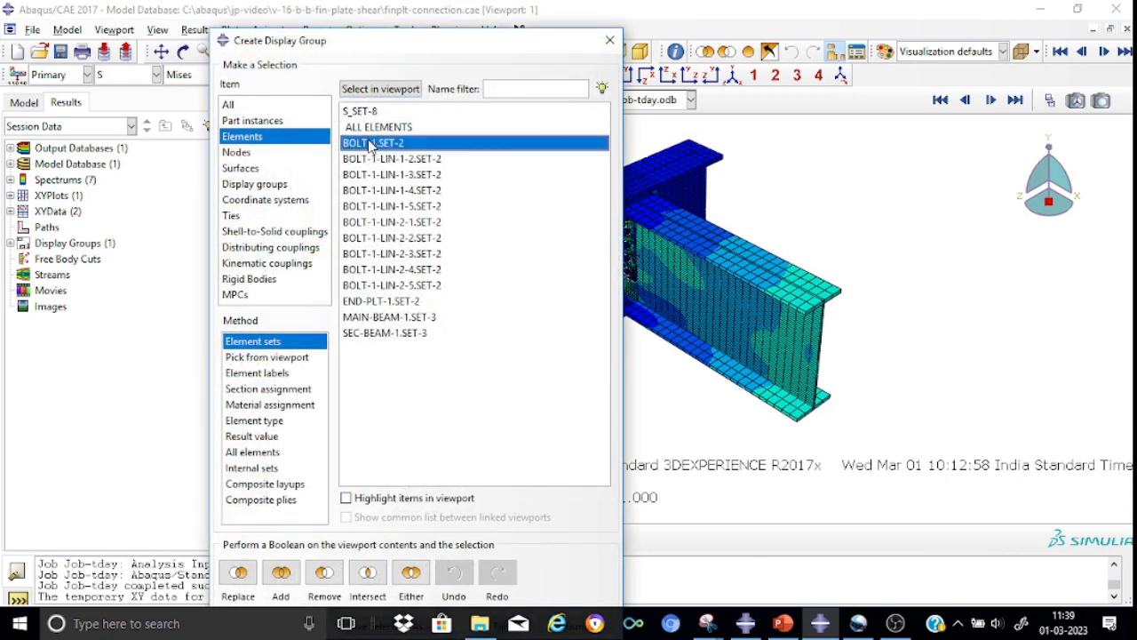
{"action": "key", "text": "shift+Down"}
{"action": "key", "text": "shift+Down"}
{"action": "key", "text": "shift+Down"}
{"action": "key", "text": "shift+Down"}
{"action": "key", "text": "shift+Down"}
{"action": "key", "text": "shift+Down"}
{"action": "key", "text": "shift+Down"}
{"action": "key", "text": "shift+Down"}
{"action": "key", "text": "shift+Down"}
{"action": "key", "text": "shift+Down"}
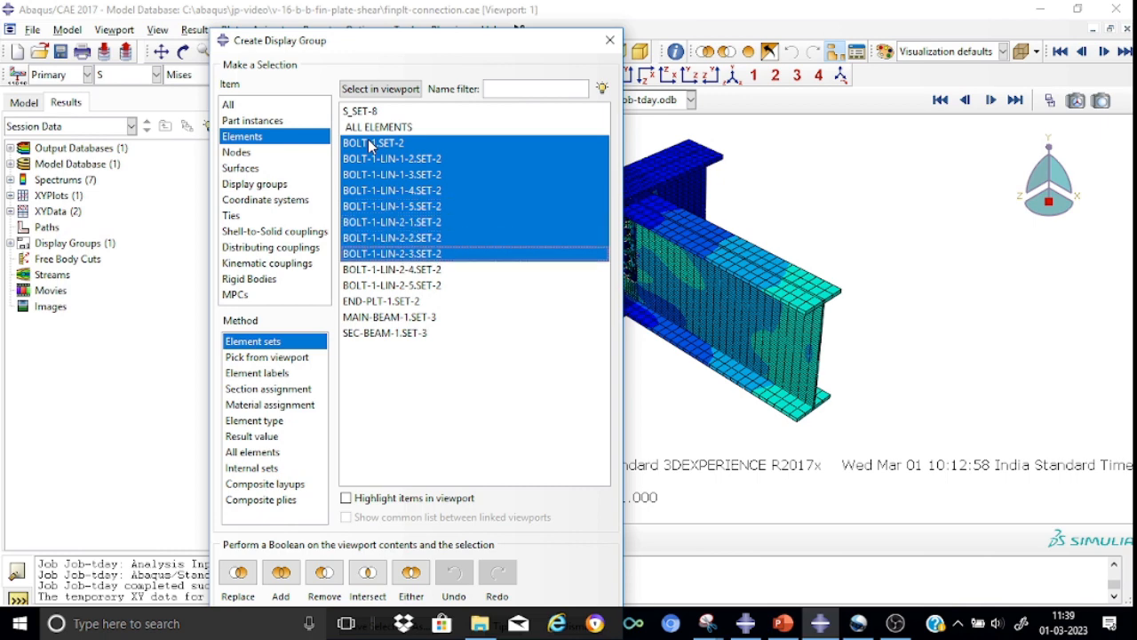
{"action": "left_click", "coordinate": [325, 573]}
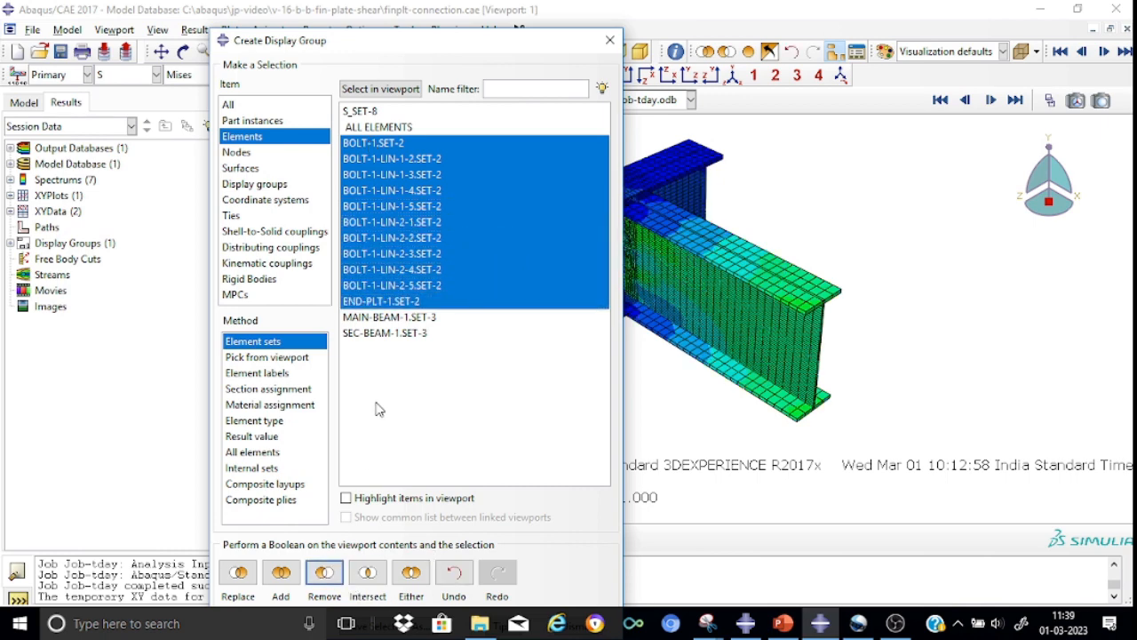
Remove the secondary beam's element set SEC-BEAM-1.SET-3 from the display so that only the main beam is shown
{"action": "left_click", "coordinate": [395, 334]}
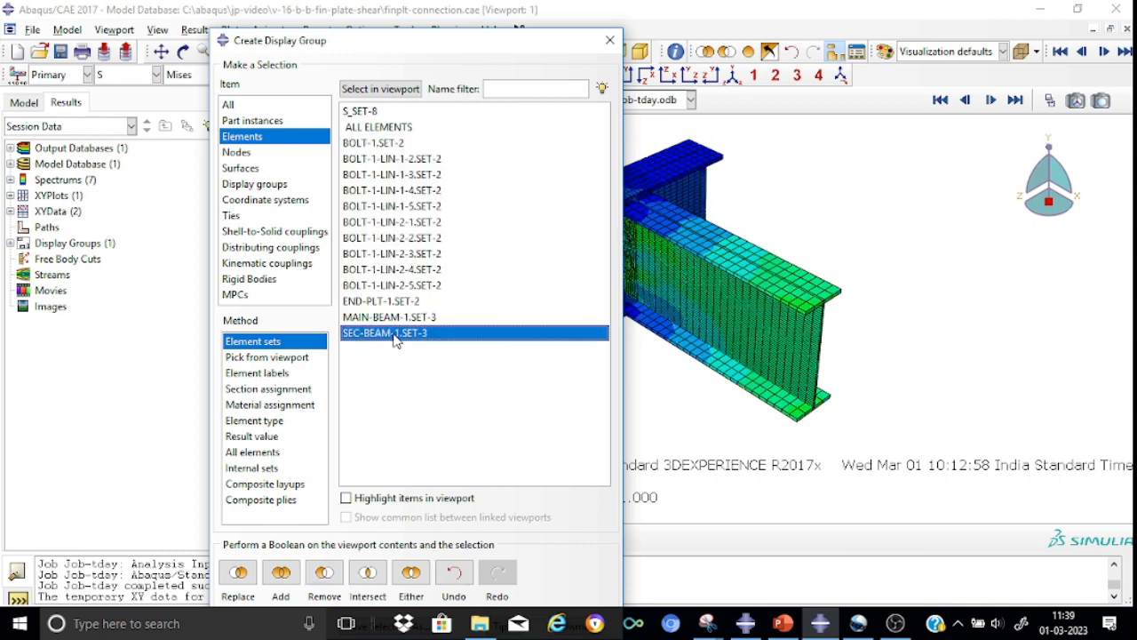
{"action": "left_click", "coordinate": [325, 574]}
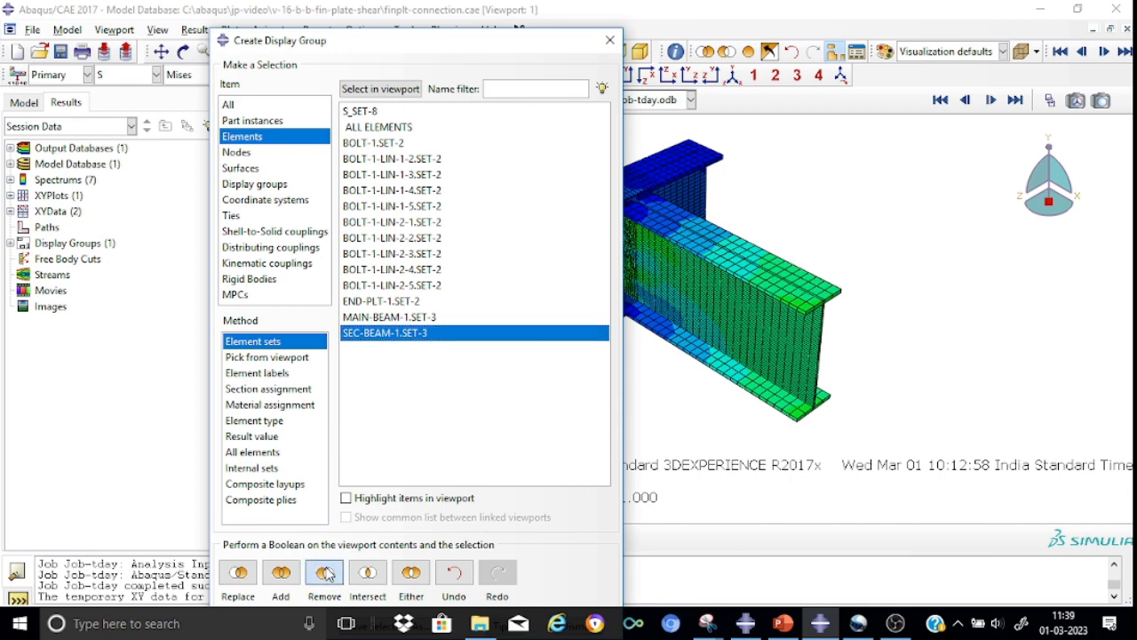
{"action": "left_click", "coordinate": [611, 42]}
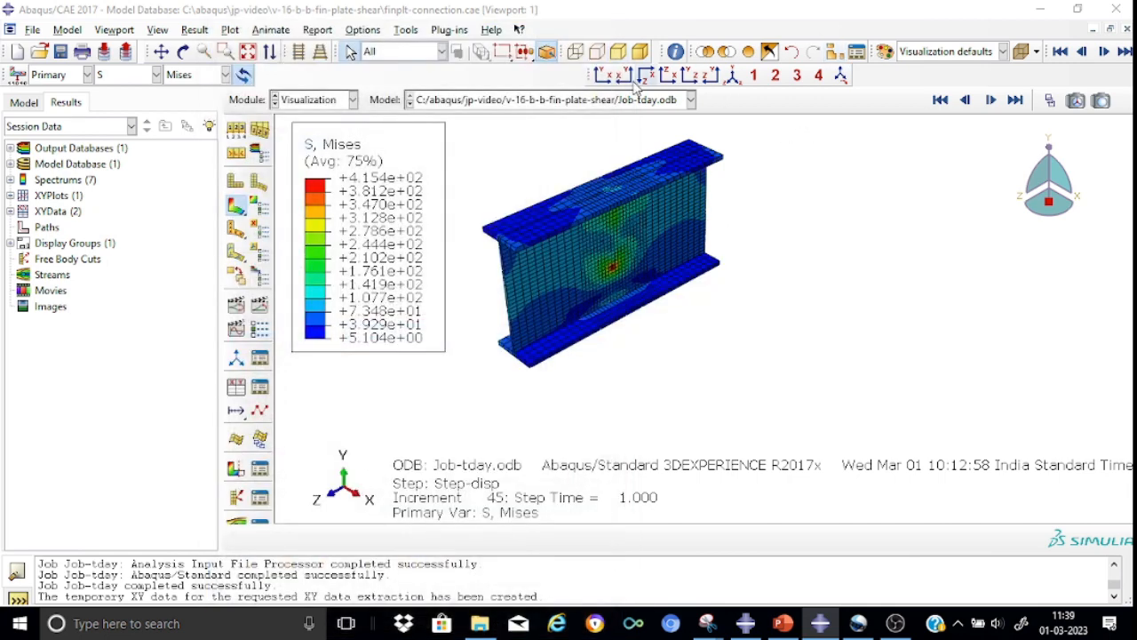
Examine the Mises stress contours on the main beam's web in the Y-Z plane view, clear of the legend
{"action": "left_click", "coordinate": [602, 74]}
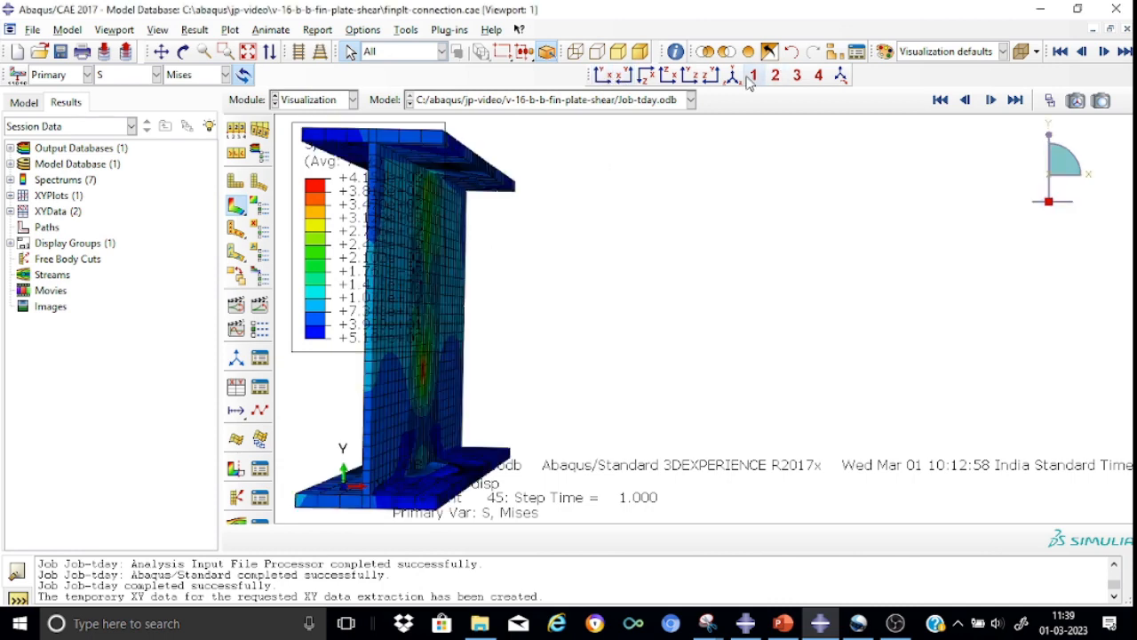
{"action": "left_click", "coordinate": [711, 75]}
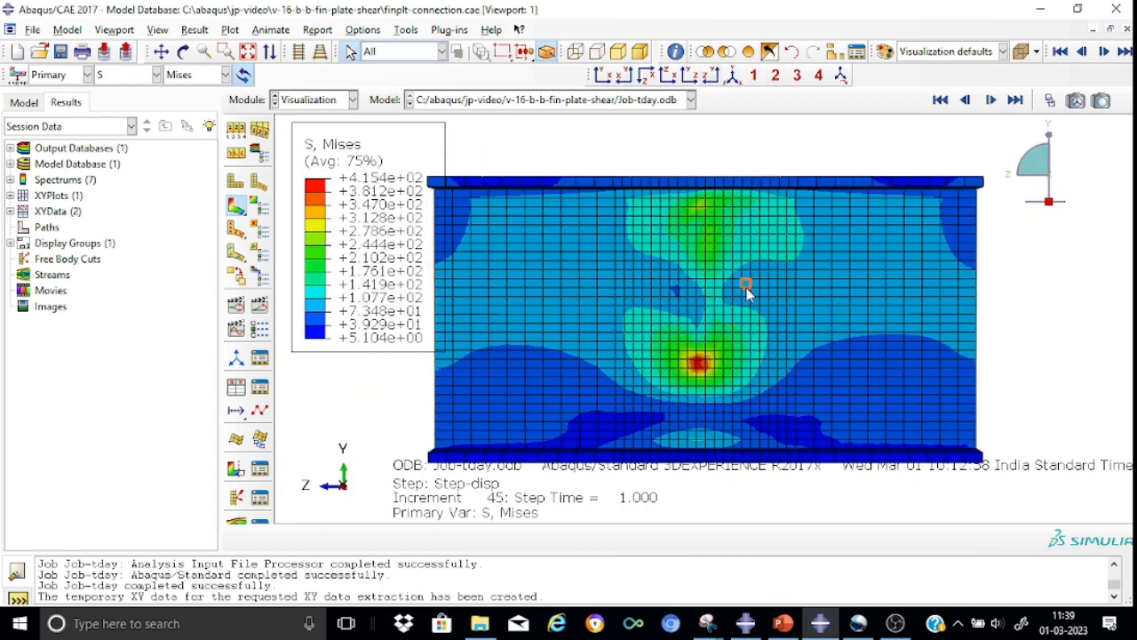
{"action": "left_click", "coordinate": [161, 52]}
{"action": "left_click_drag", "start_coordinate": [711, 239], "coordinate": [793, 241]}
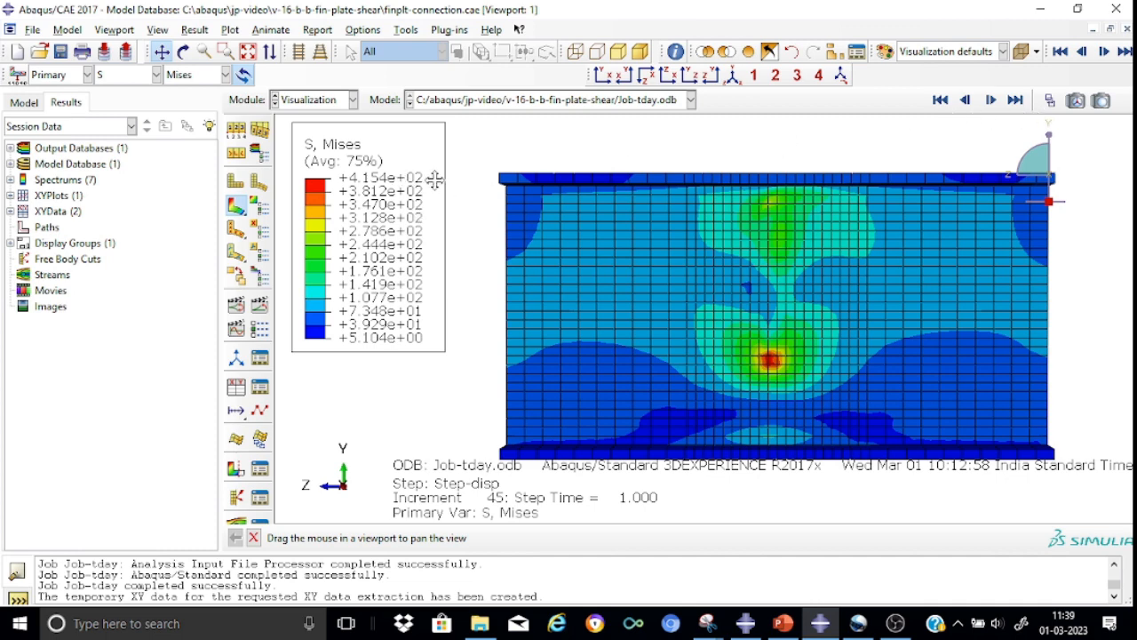
Run through the Step-disp frames up to frame 45 to review how stress develops in the main beam
{"action": "left_click", "coordinate": [1075, 101]}
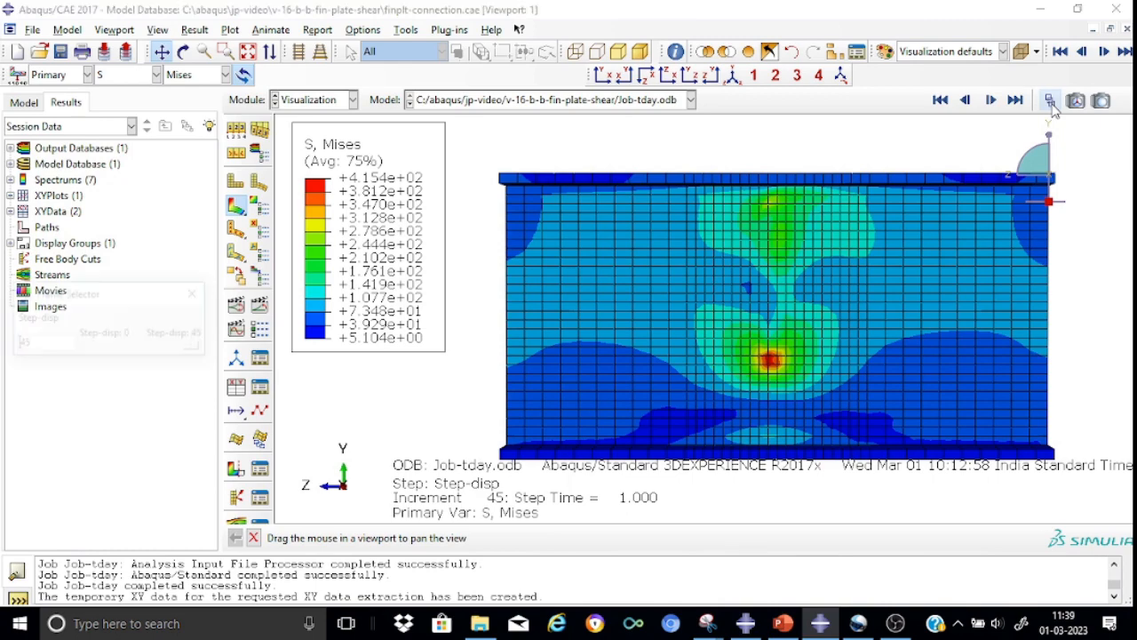
{"action": "mouse_move", "coordinate": [197, 347]}
{"action": "left_mouse_down"}
{"action": "mouse_move", "coordinate": [89, 353]}
{"action": "mouse_move", "coordinate": [214, 349]}
{"action": "left_mouse_up"}
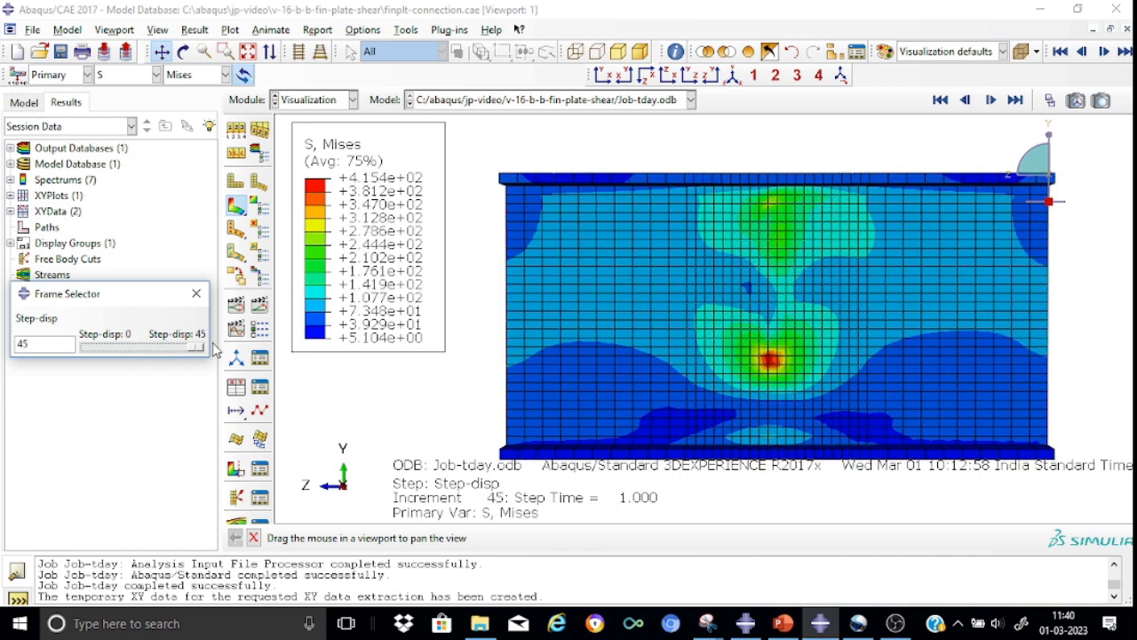
{"action": "left_click", "coordinate": [197, 293]}
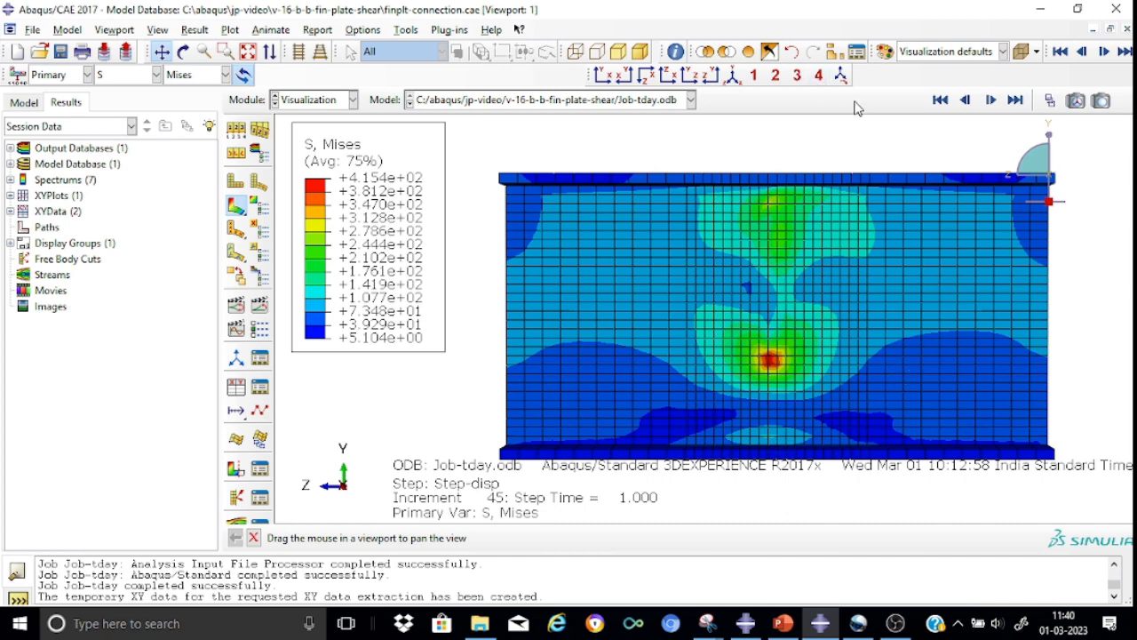
Restore the whole model and remove all bolt sets, END-PLT-1.SET-2 and MAIN-BEAM-1.SET-3, leaving only the secondary beam displayed
{"action": "left_click", "coordinate": [749, 52]}
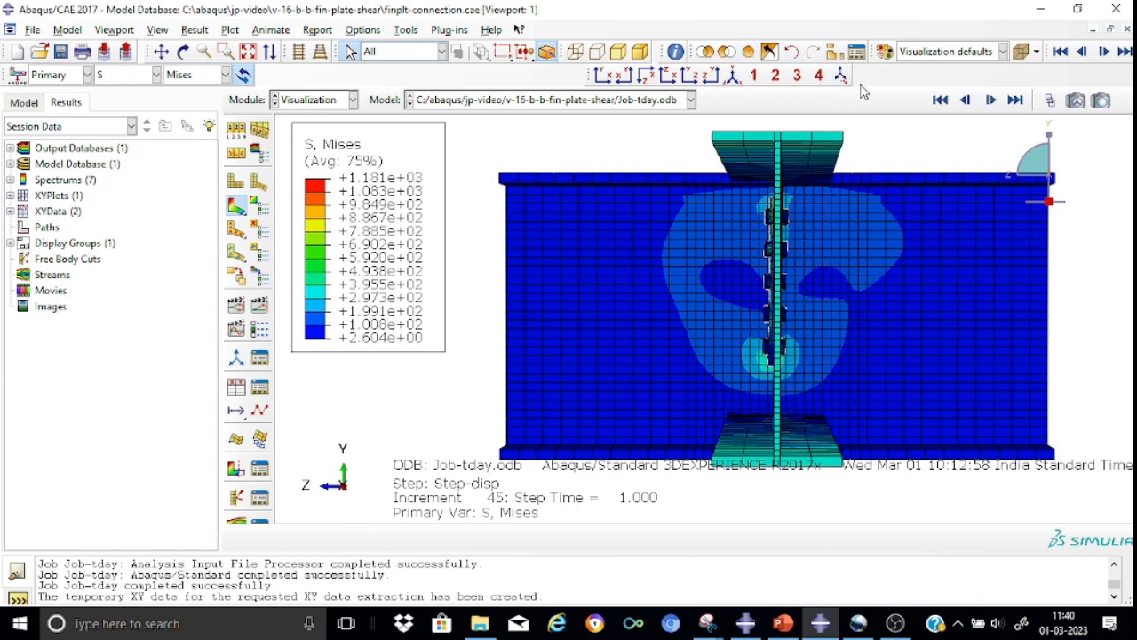
{"action": "left_click", "coordinate": [835, 52]}
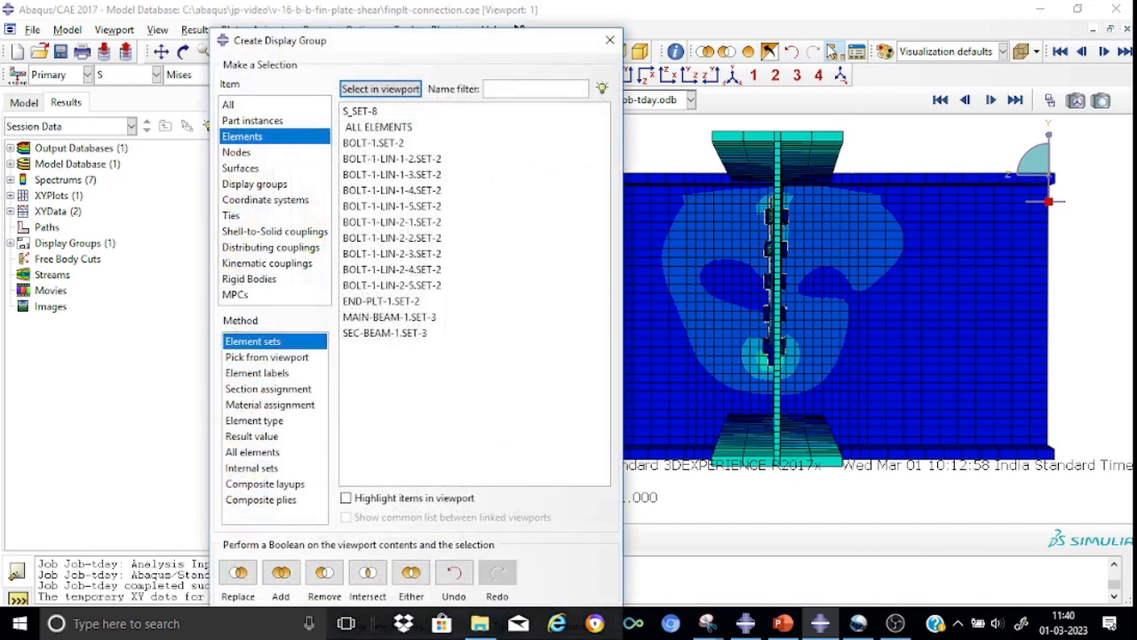
{"action": "left_click", "coordinate": [373, 145]}
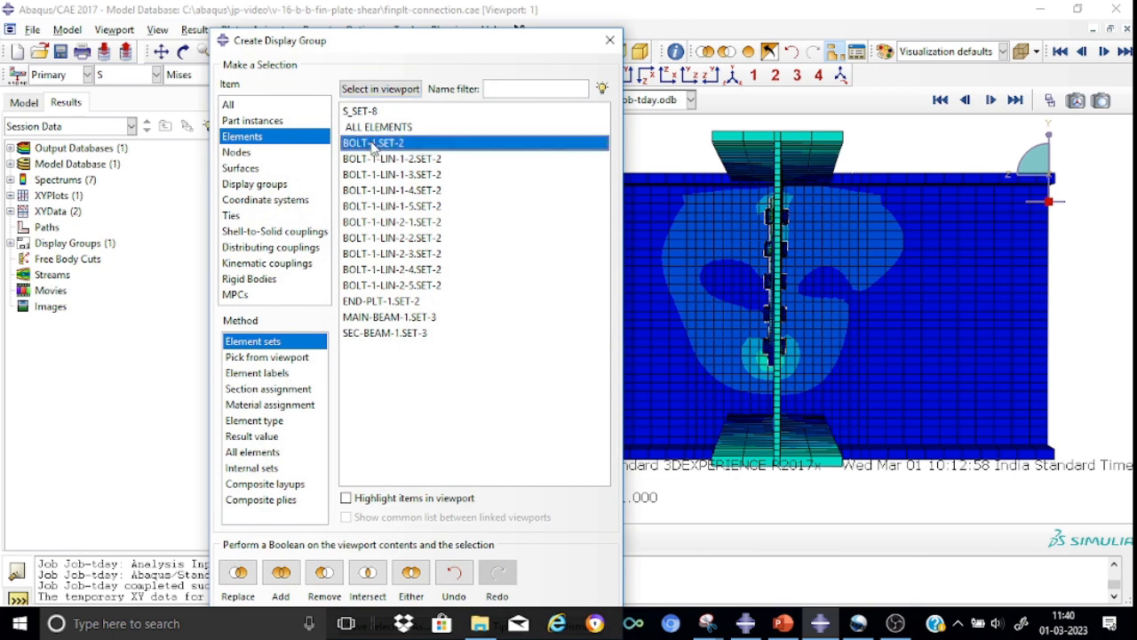
{"action": "key", "text": "shift+Down"}
{"action": "key", "text": "shift+Down"}
{"action": "key", "text": "shift+Down"}
{"action": "key", "text": "shift+Down"}
{"action": "key", "text": "shift+Down"}
{"action": "key", "text": "shift+Down"}
{"action": "key", "text": "shift+Down"}
{"action": "key", "text": "shift+Down"}
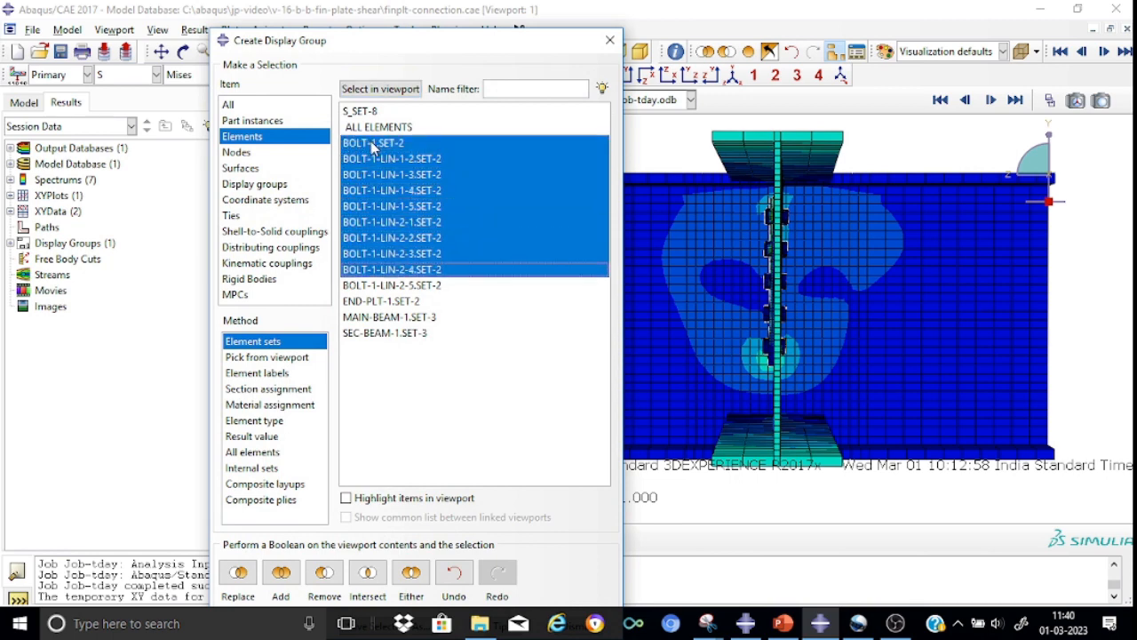
{"action": "key", "text": "shift+Down"}
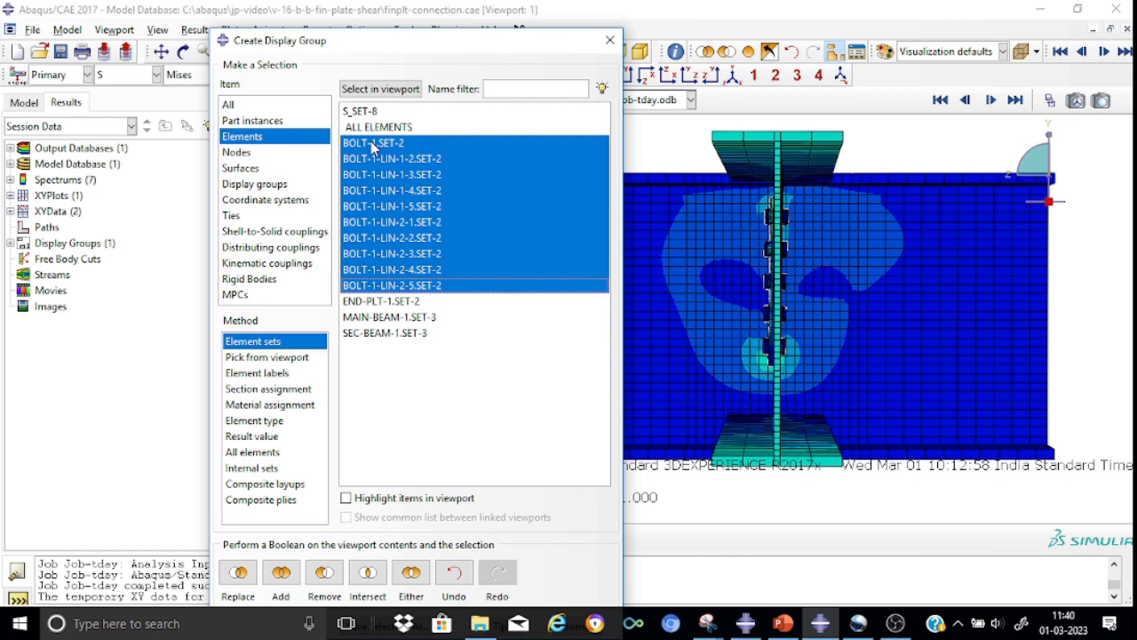
{"action": "key", "text": "shift+Down"}
{"action": "key", "text": "shift+Down"}
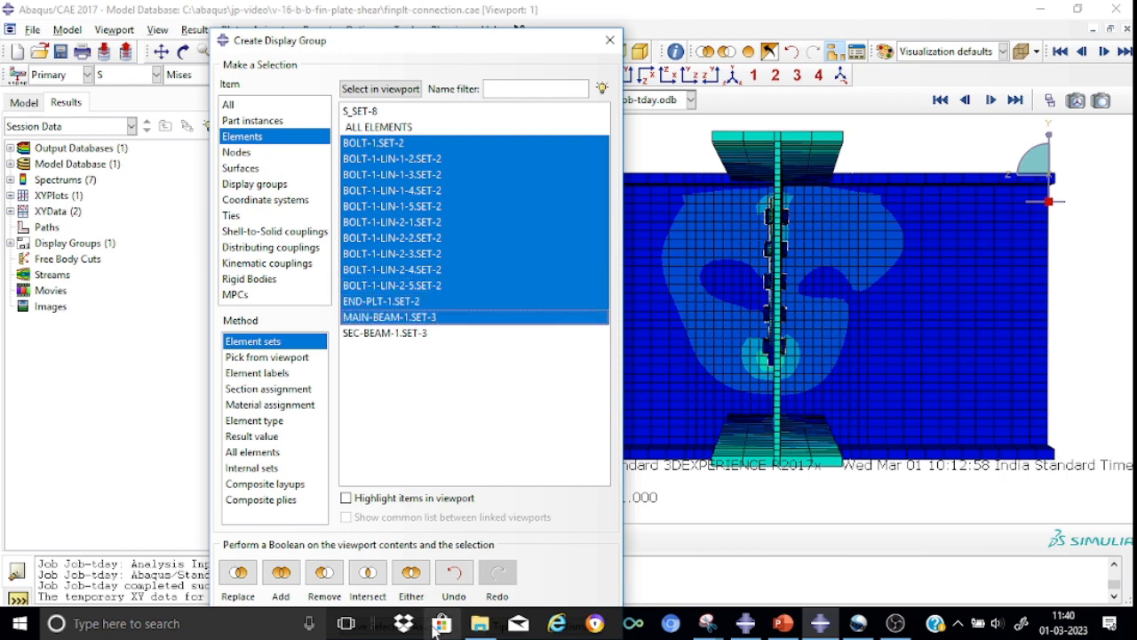
{"action": "left_click", "coordinate": [325, 576]}
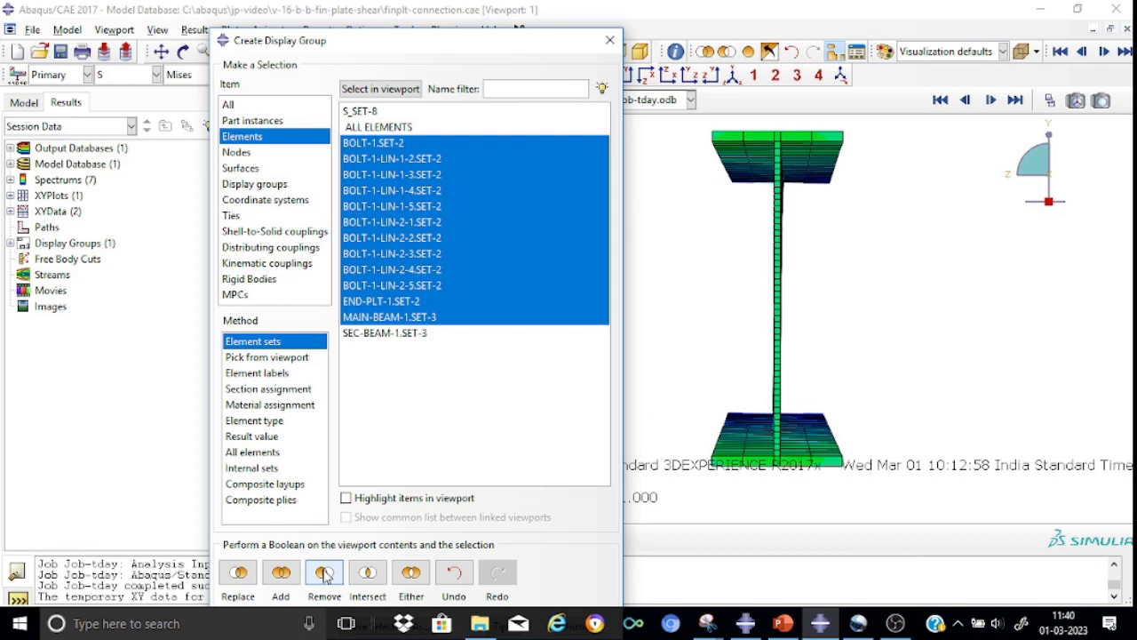
{"action": "left_click", "coordinate": [610, 40]}
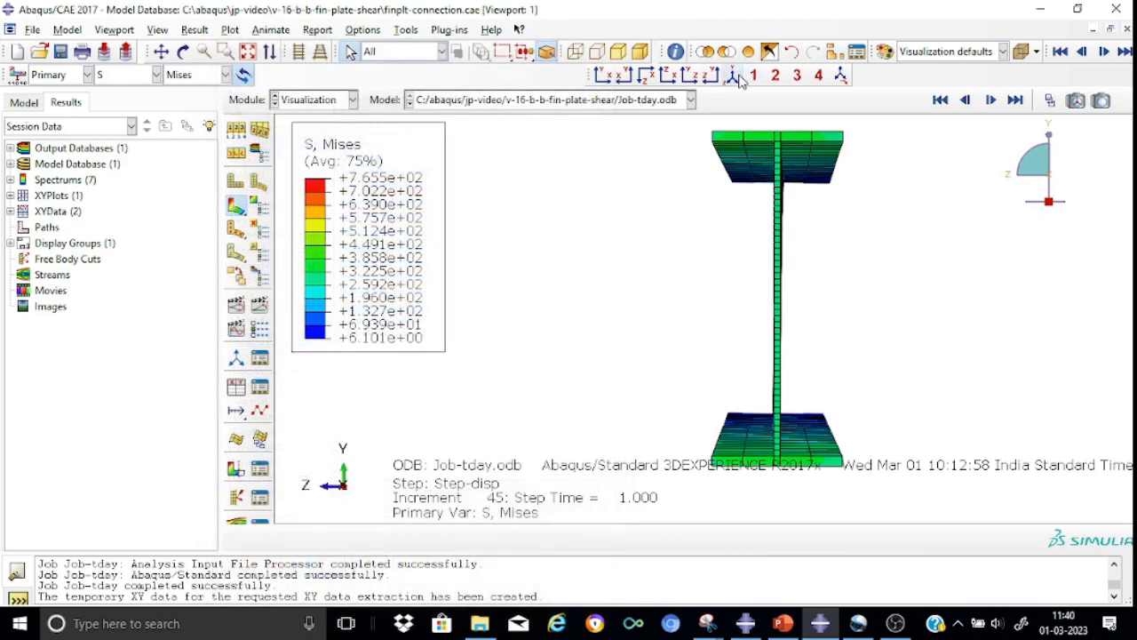
Show the secondary beam in isometric and X-Y plane views and examine its Mises stress contours clear of the legend
{"action": "left_click", "coordinate": [734, 77]}
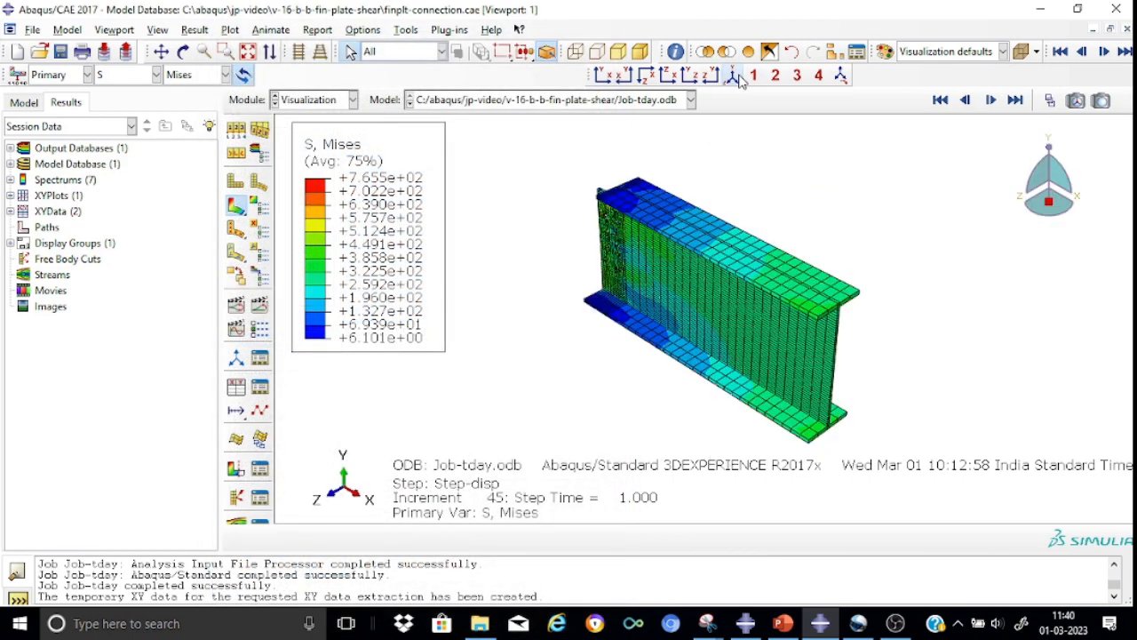
{"action": "left_click", "coordinate": [602, 77]}
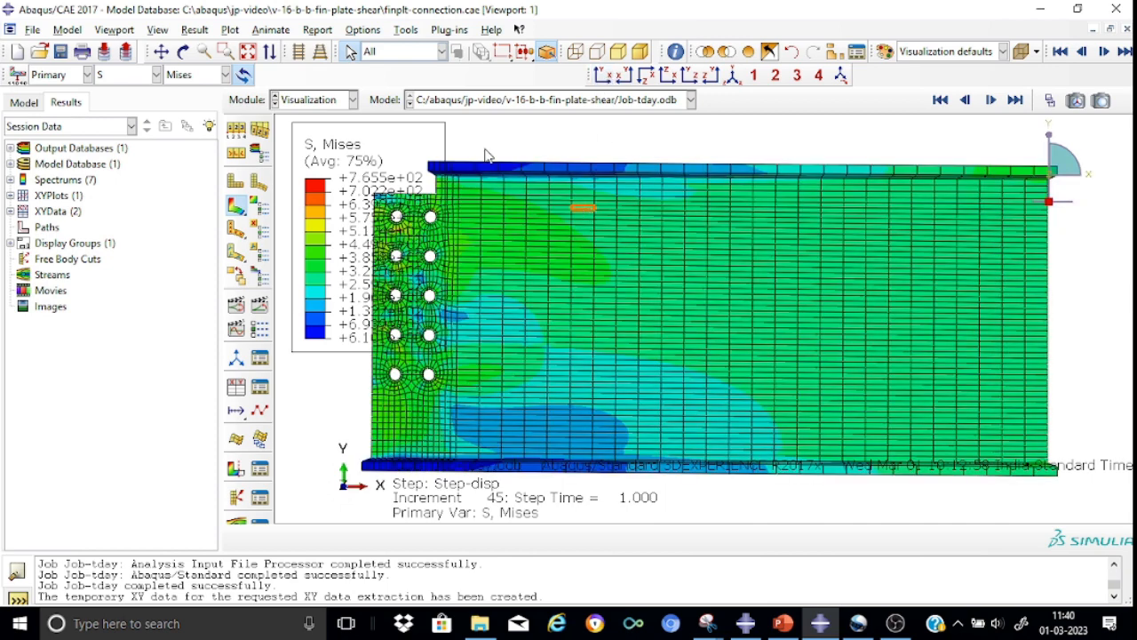
{"action": "left_click", "coordinate": [160, 50]}
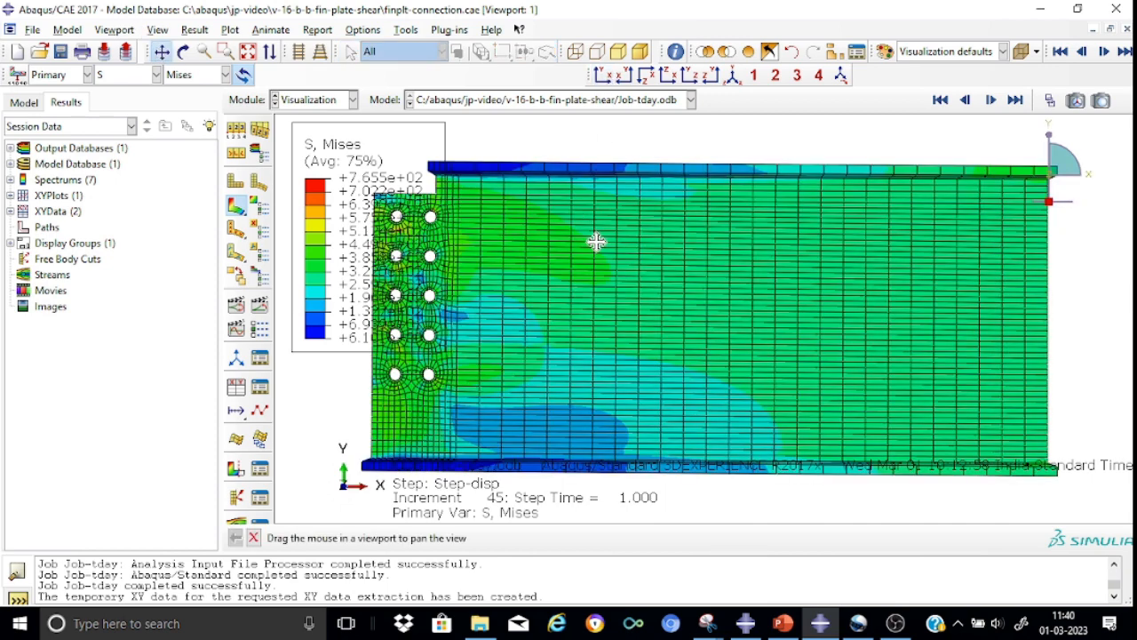
{"action": "left_click_drag", "start_coordinate": [596, 241], "coordinate": [760, 216]}
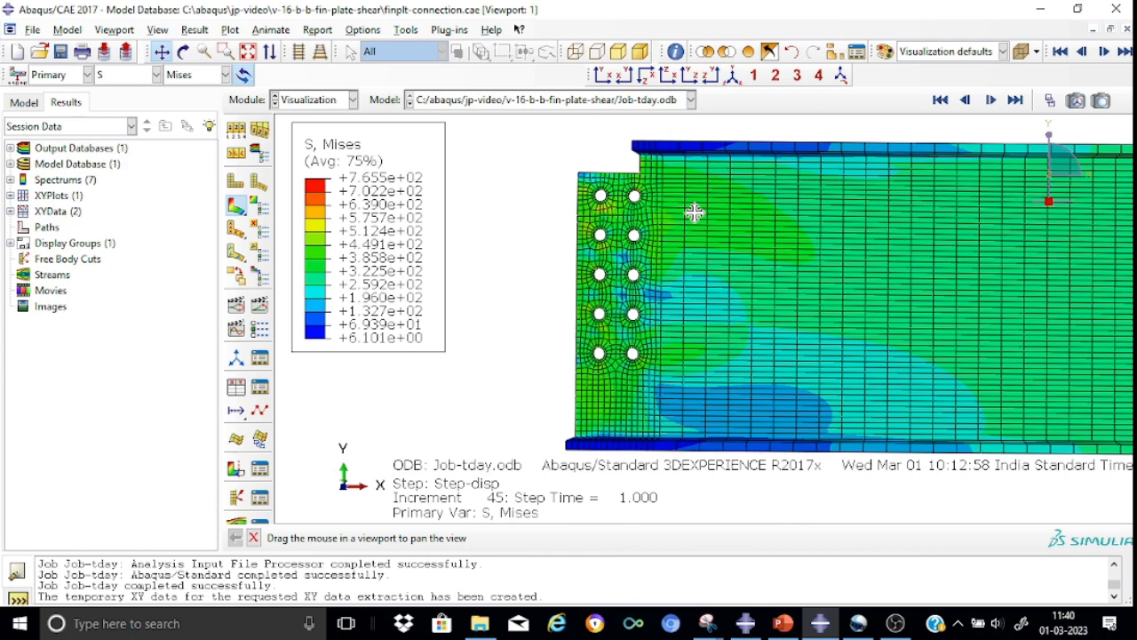
Examine the Mises stress concentrations around the bolt holes at the notched end of the secondary beam's web
{"action": "scroll", "coordinate": [694, 212], "scroll_direction": "up", "scroll_amount": 5}
{"action": "scroll", "coordinate": [695, 211], "scroll_direction": "down", "scroll_amount": 1}
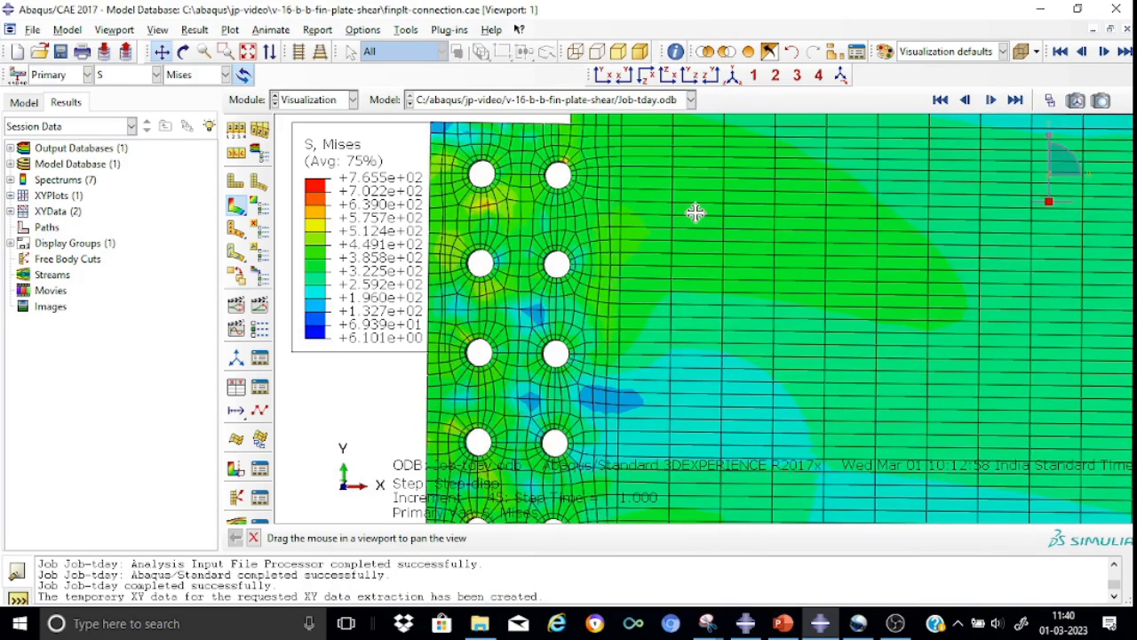
{"action": "left_click_drag", "start_coordinate": [821, 341], "coordinate": [1026, 337]}
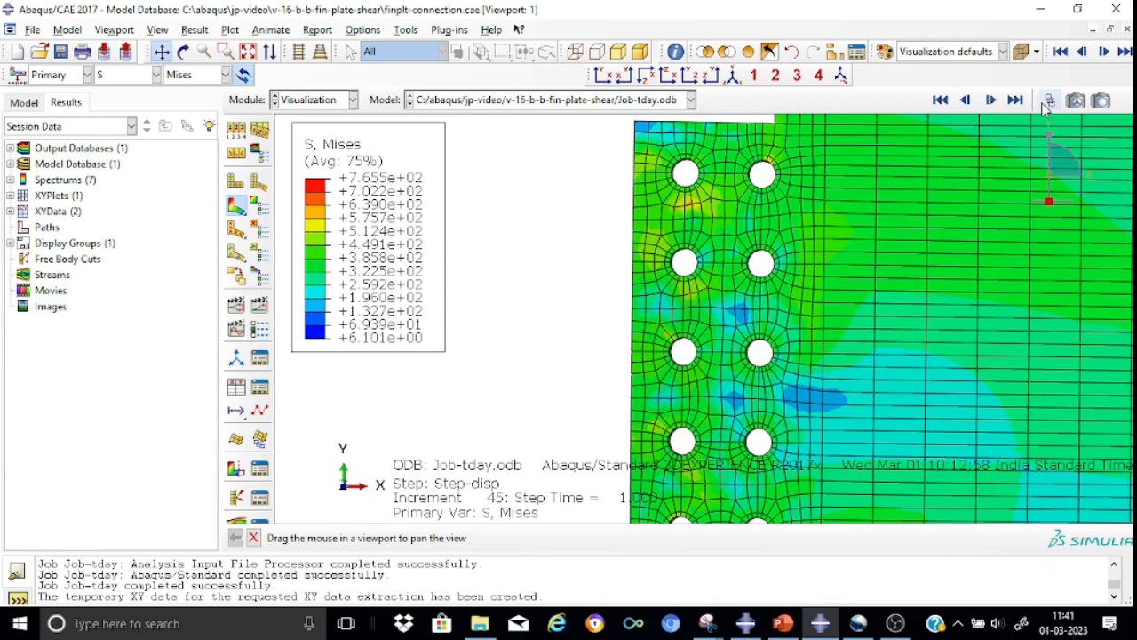
{"action": "scroll", "coordinate": [985, 254], "scroll_direction": "down", "scroll_amount": 3}
{"action": "scroll", "coordinate": [985, 254], "scroll_direction": "up", "scroll_amount": 5}
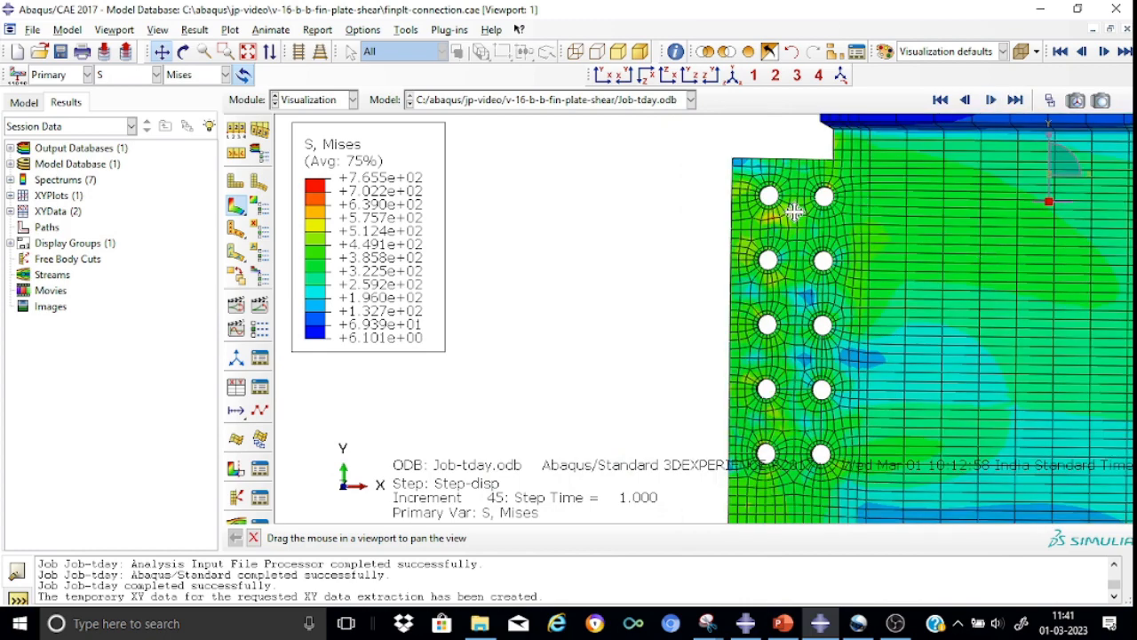
{"action": "scroll", "coordinate": [793, 211], "scroll_direction": "down", "scroll_amount": 6}
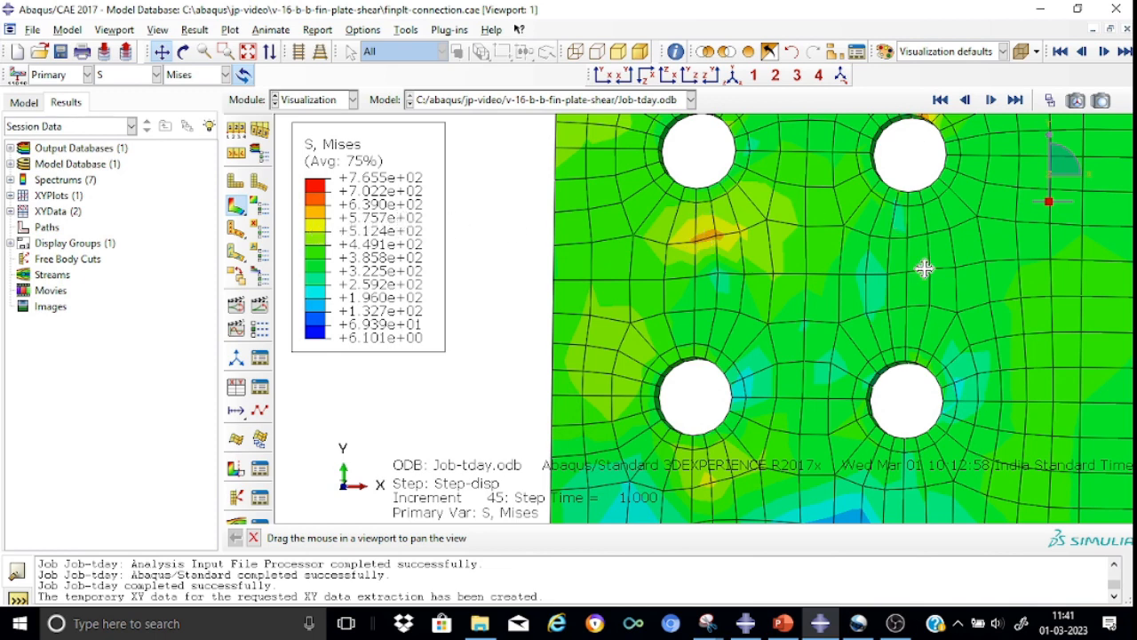
{"action": "scroll", "coordinate": [924, 267], "scroll_direction": "down", "scroll_amount": 1}
{"action": "scroll", "coordinate": [924, 269], "scroll_direction": "up", "scroll_amount": 3}
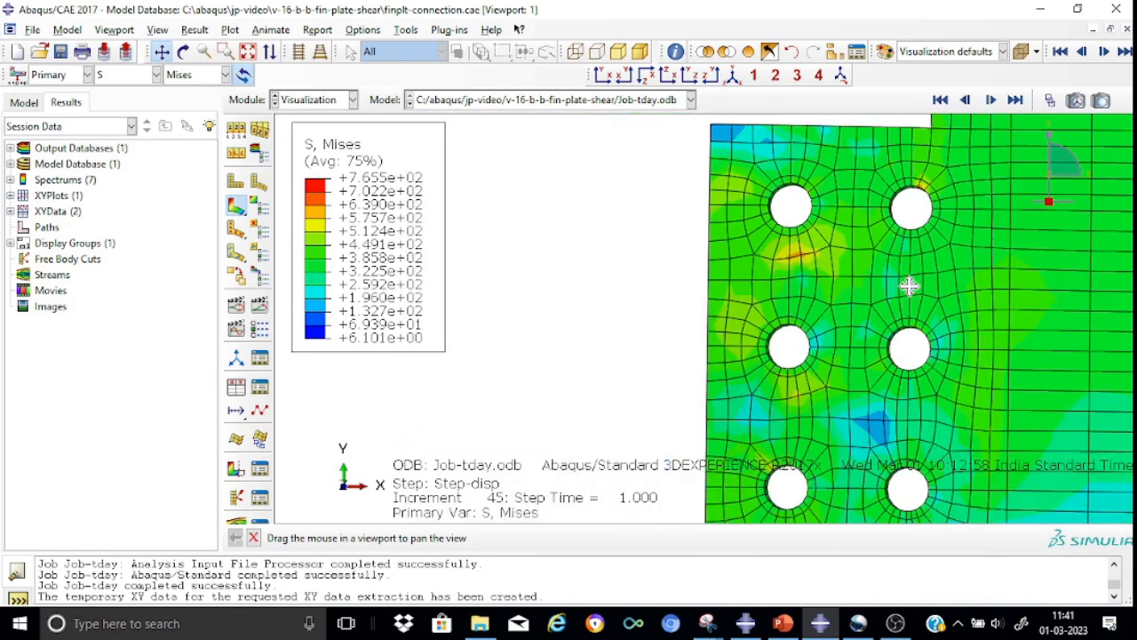
{"action": "scroll", "coordinate": [908, 285], "scroll_direction": "up", "scroll_amount": 2}
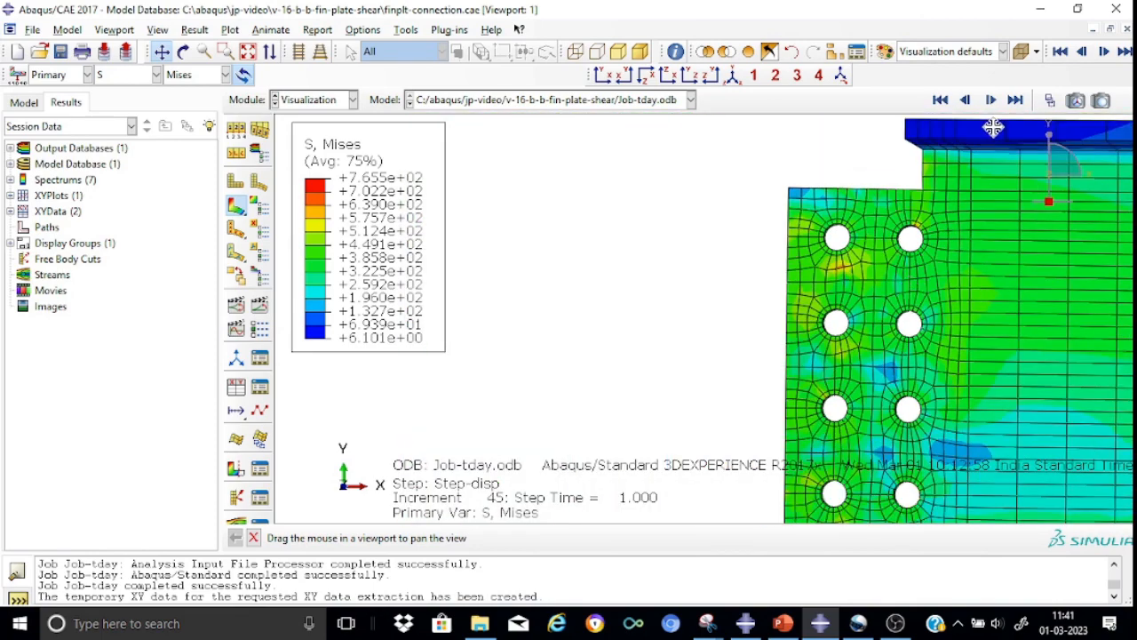
Run through the Step-disp frames from 0 to 45 to review how stress develops around the secondary beam's bolt holes
{"action": "left_click", "coordinate": [1050, 99]}
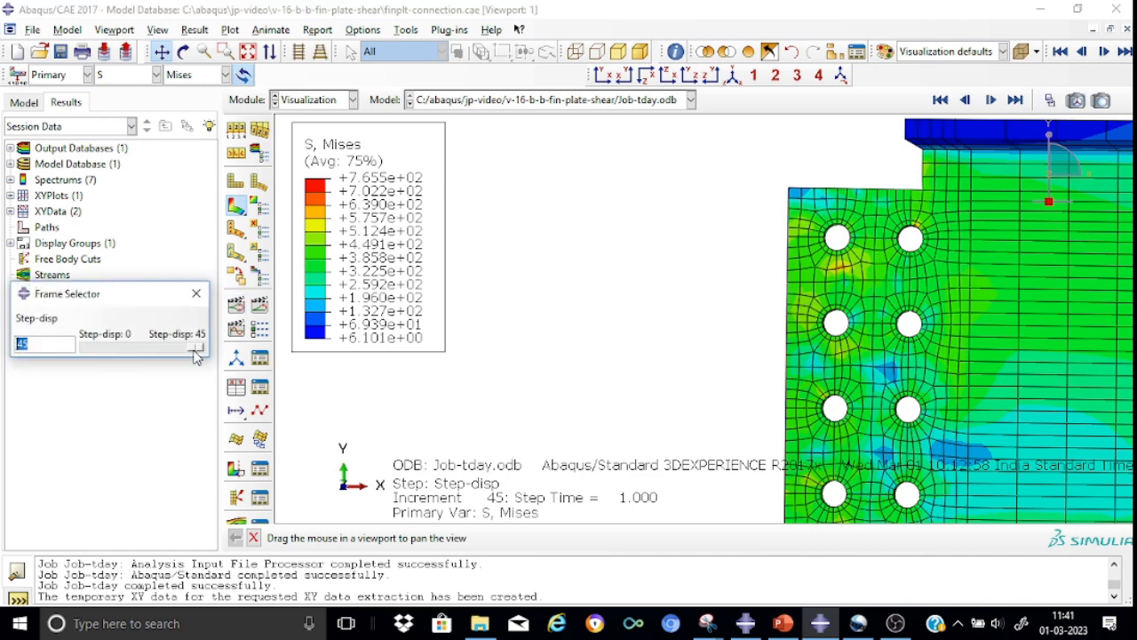
{"action": "type", "text": "0"}
{"action": "key", "text": "Return"}
{"action": "left_click_drag", "start_coordinate": [85, 355], "coordinate": [201, 343]}
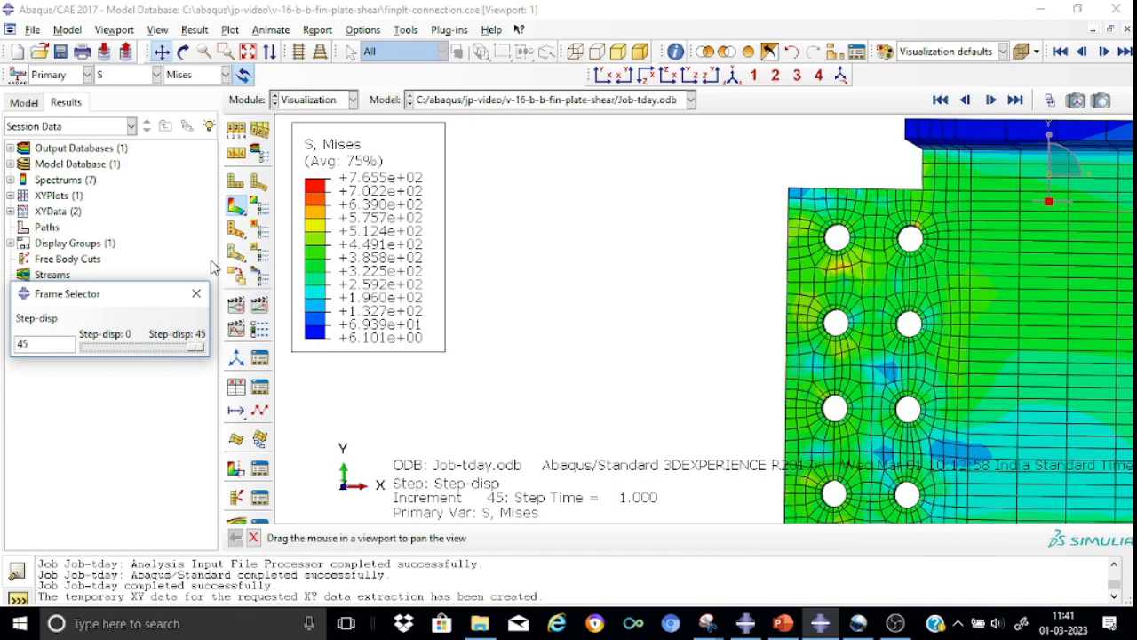
{"action": "left_click", "coordinate": [196, 291]}
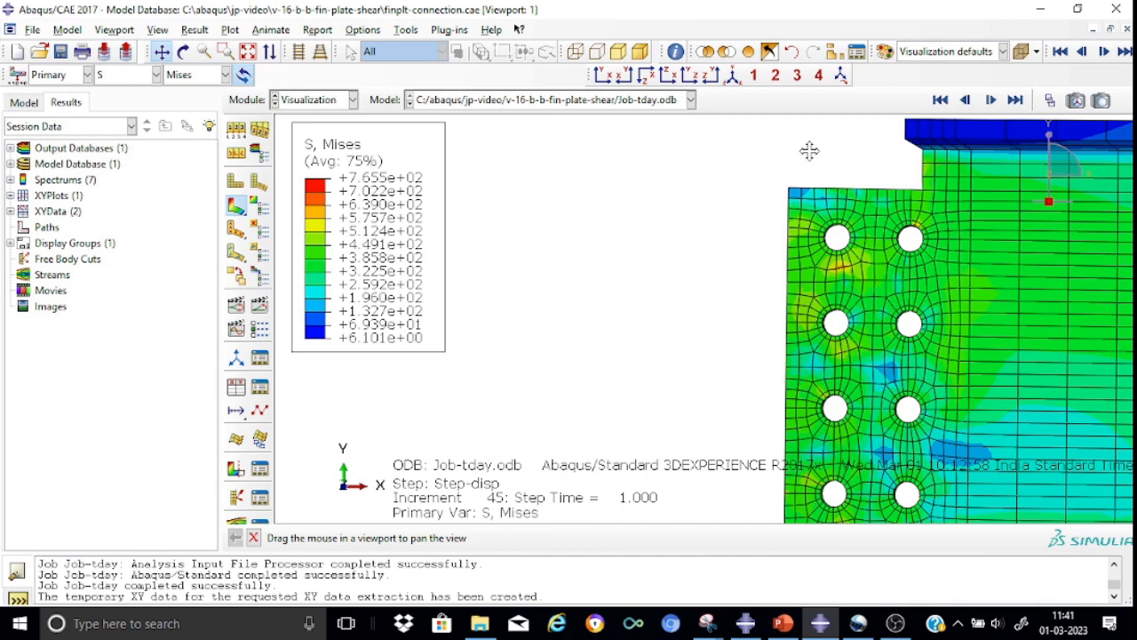
{"action": "scroll", "coordinate": [971, 316], "scroll_direction": "down", "scroll_amount": 2}
{"action": "scroll", "coordinate": [971, 316], "scroll_direction": "up", "scroll_amount": 4}
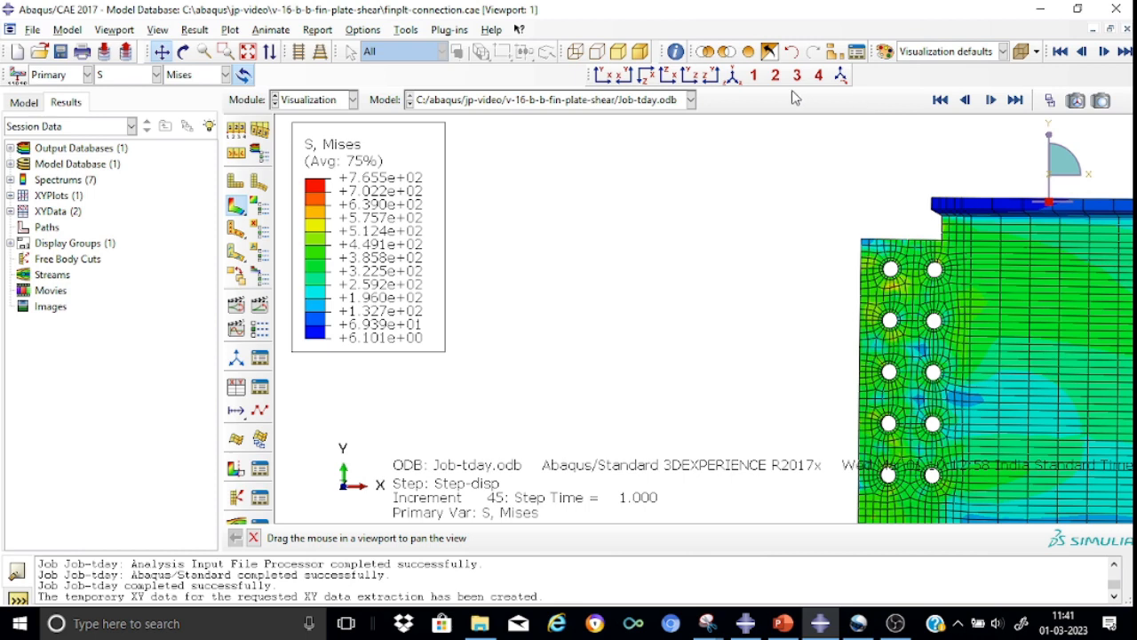
Restore the whole model and remove all ten bolt element sets, BOLT-1.SET-2 through BOLT-1-LIN-2-5.SET-2, from the display
{"action": "left_click", "coordinate": [748, 54]}
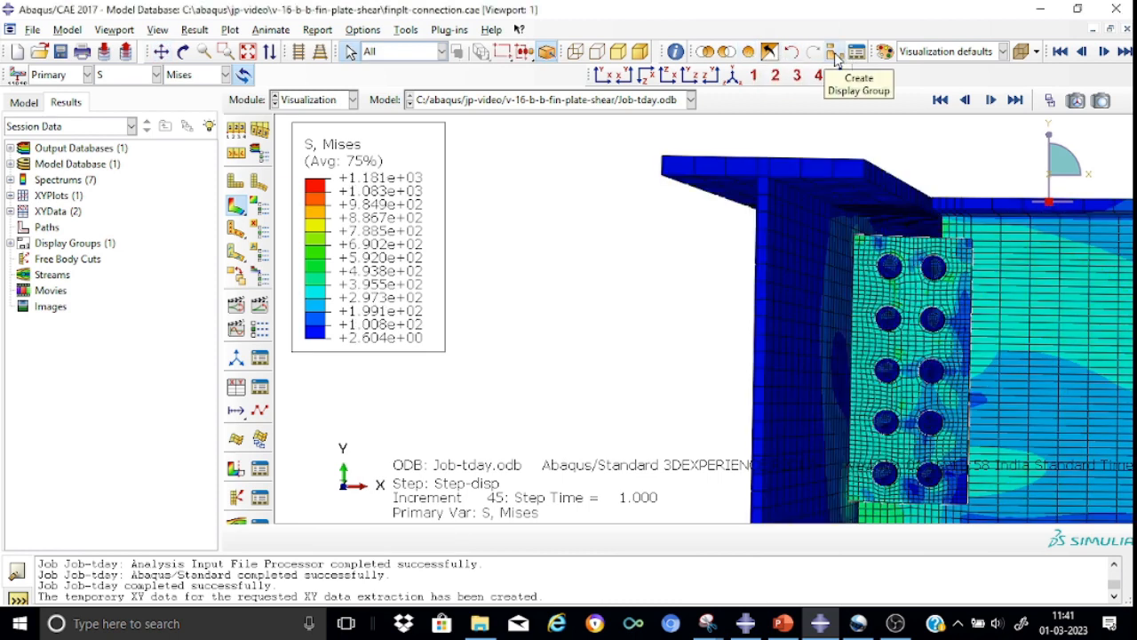
{"action": "left_click", "coordinate": [834, 54]}
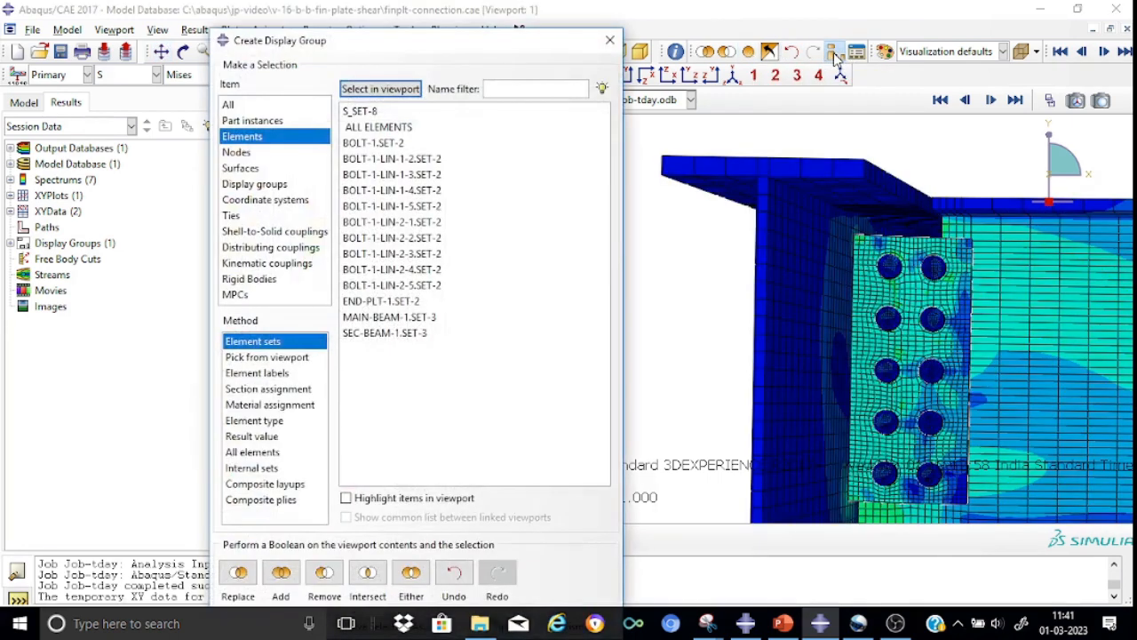
{"action": "left_click", "coordinate": [367, 144]}
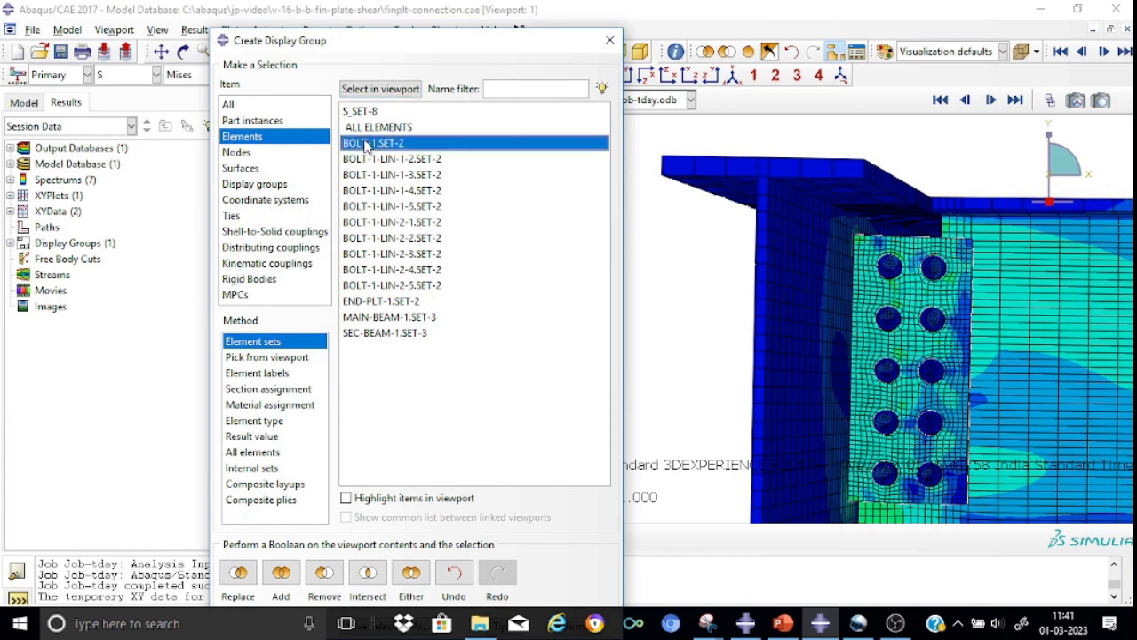
{"action": "key", "text": "shift+Down"}
{"action": "key", "text": "shift+Down"}
{"action": "key", "text": "shift+Down"}
{"action": "key", "text": "shift+Down"}
{"action": "key", "text": "shift+Down"}
{"action": "key", "text": "shift+Down"}
{"action": "key", "text": "shift+Down"}
{"action": "key", "text": "shift+Down"}
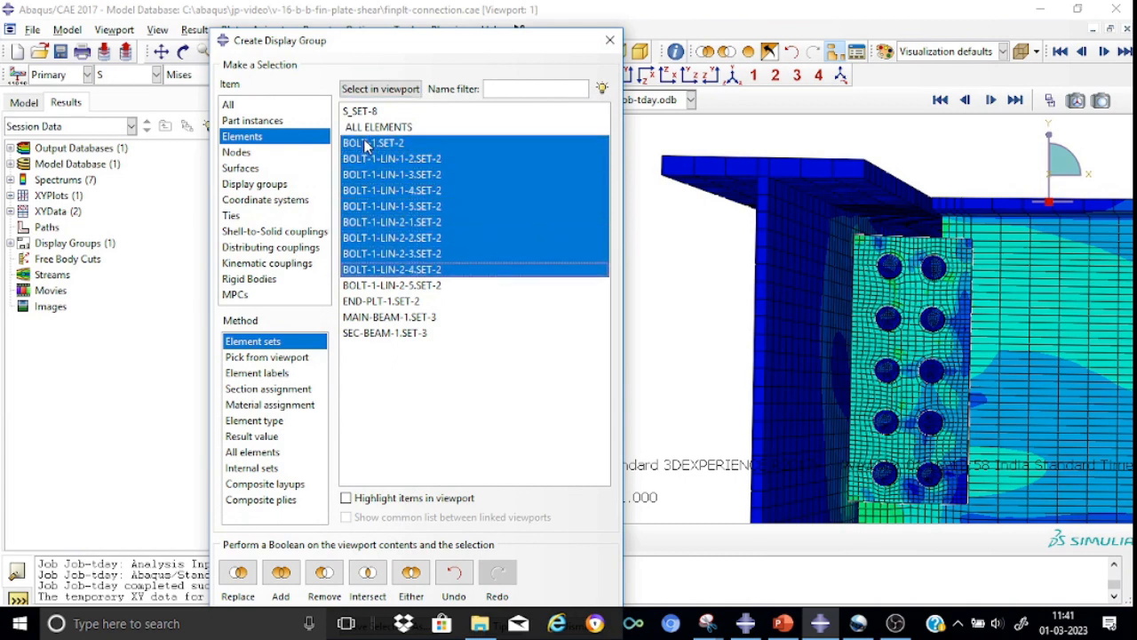
{"action": "key", "text": "shift+Down"}
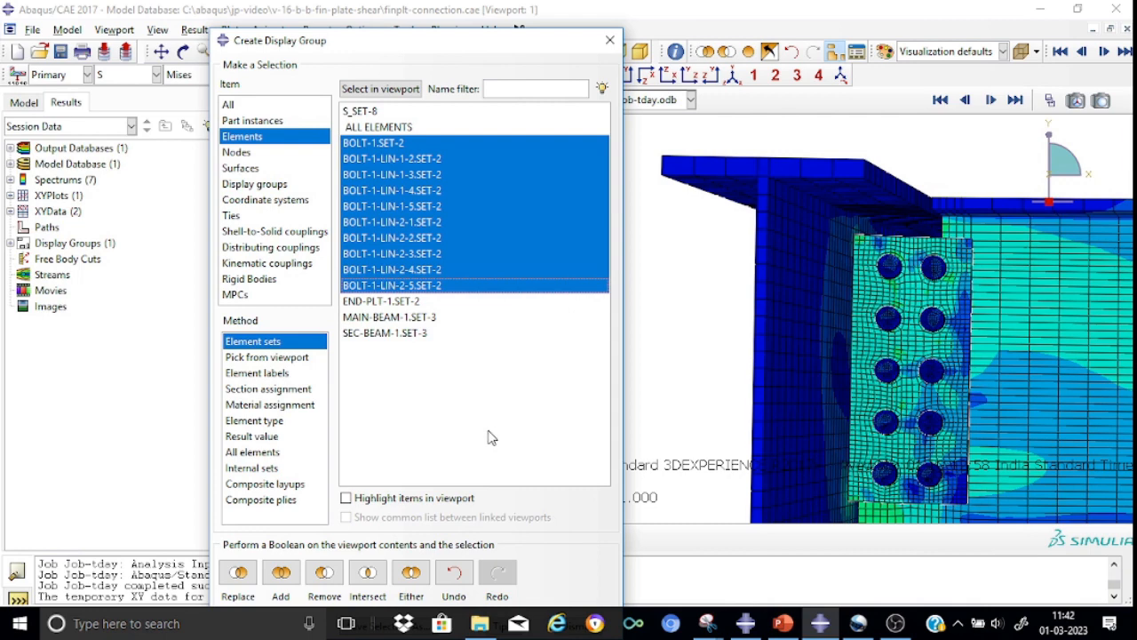
{"action": "left_click", "coordinate": [330, 576]}
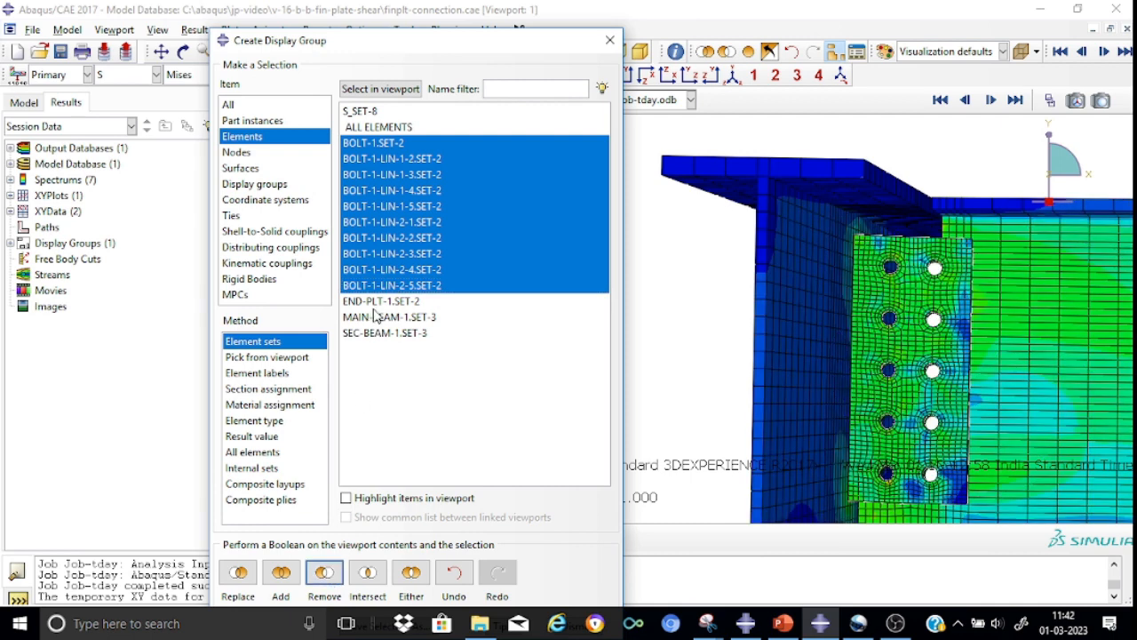
Remove MAIN-BEAM-1.SET-3 and SEC-BEAM-1.SET-3 from the display, leaving only the fin plate
{"action": "left_click", "coordinate": [378, 318]}
{"action": "key", "text": "shift+Down"}
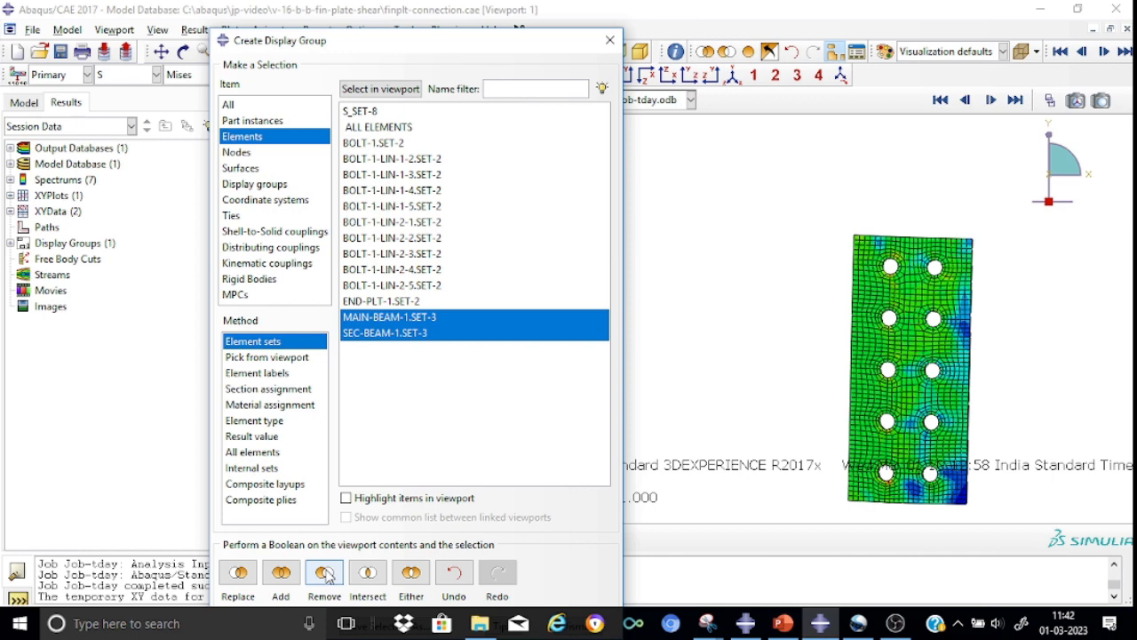
{"action": "left_click", "coordinate": [610, 40]}
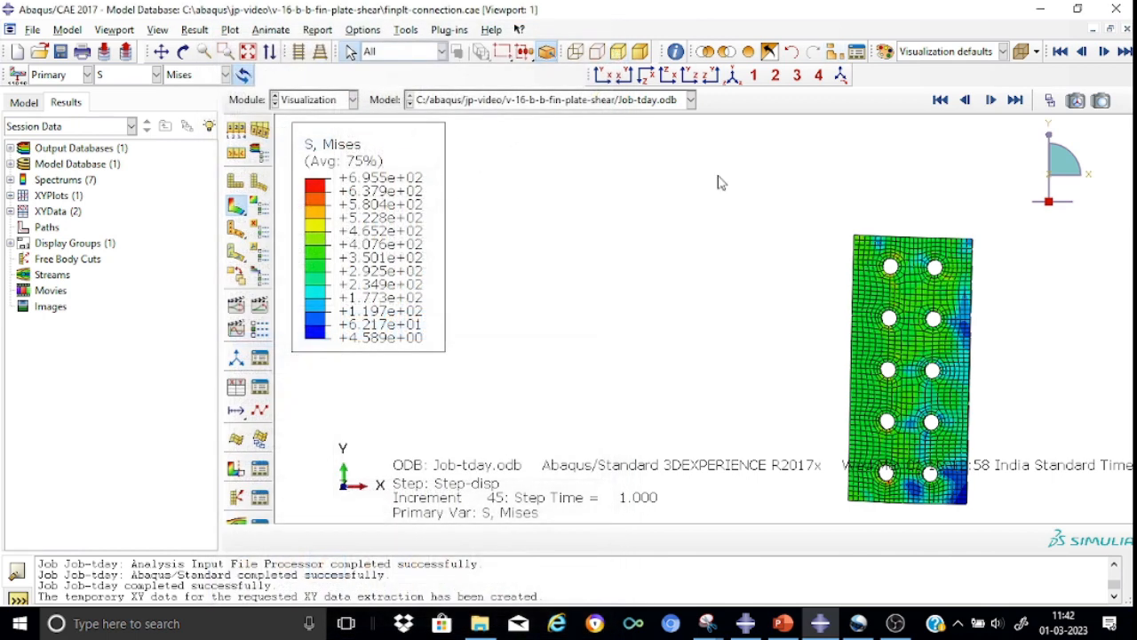
Go from Step-disp frame 45 back to frame 15 to compare the Mises stress contours on the fin plate
{"action": "left_click", "coordinate": [160, 53]}
{"action": "left_click_drag", "start_coordinate": [922, 361], "coordinate": [872, 279]}
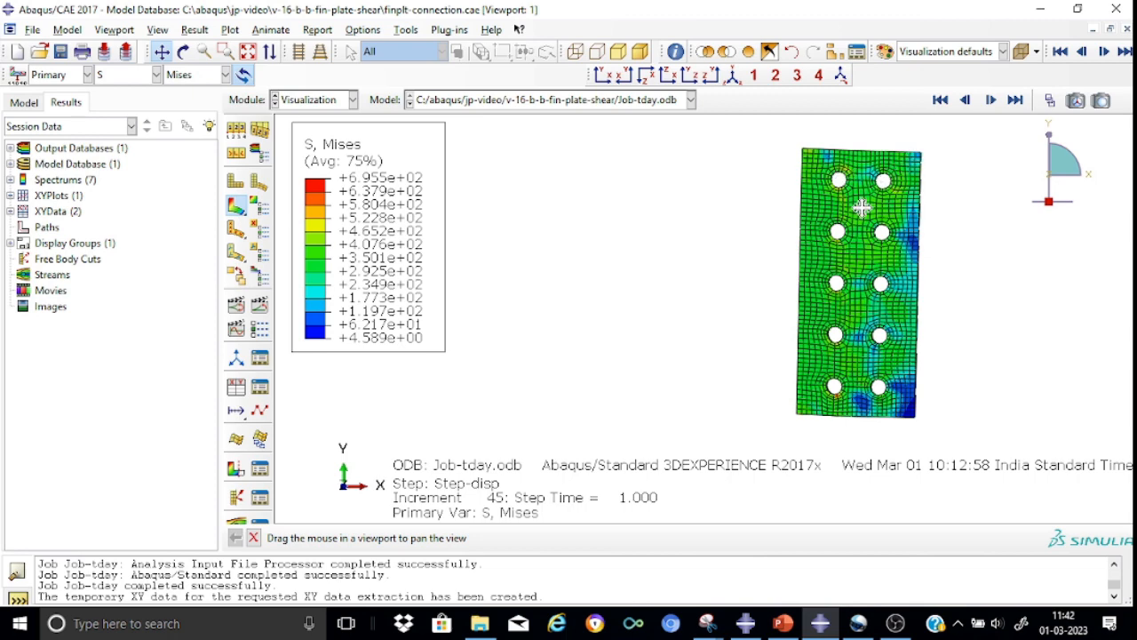
{"action": "left_click", "coordinate": [1049, 99]}
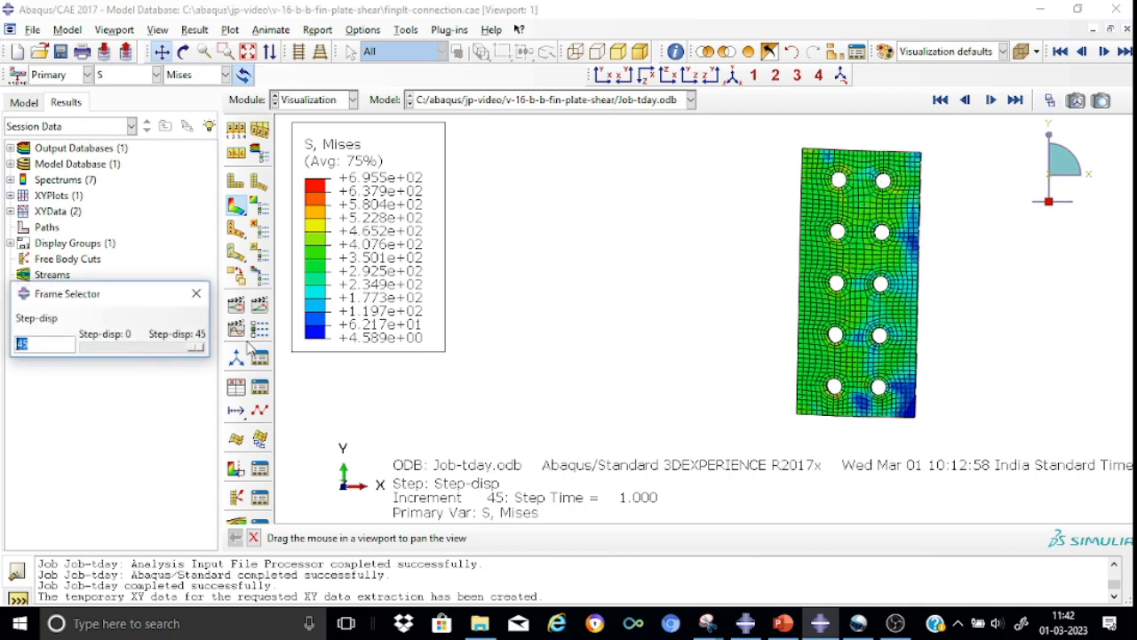
{"action": "mouse_move", "coordinate": [198, 347]}
{"action": "left_mouse_down"}
{"action": "mouse_move", "coordinate": [136, 354]}
{"action": "mouse_move", "coordinate": [200, 362]}
{"action": "left_mouse_up"}
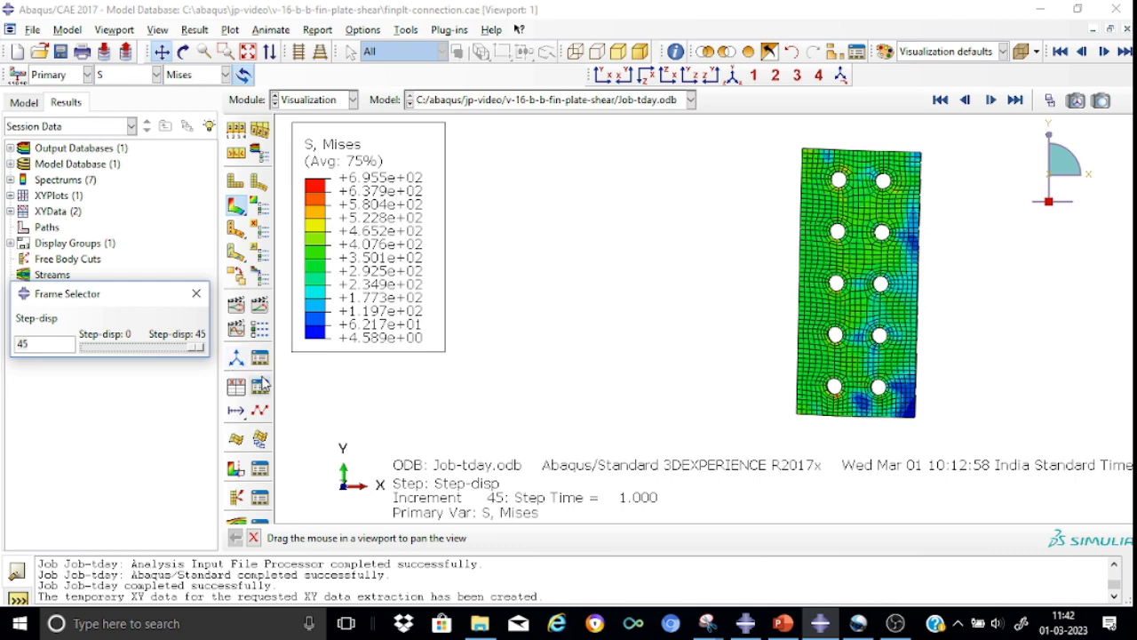
{"action": "left_click_drag", "start_coordinate": [199, 348], "coordinate": [131, 351]}
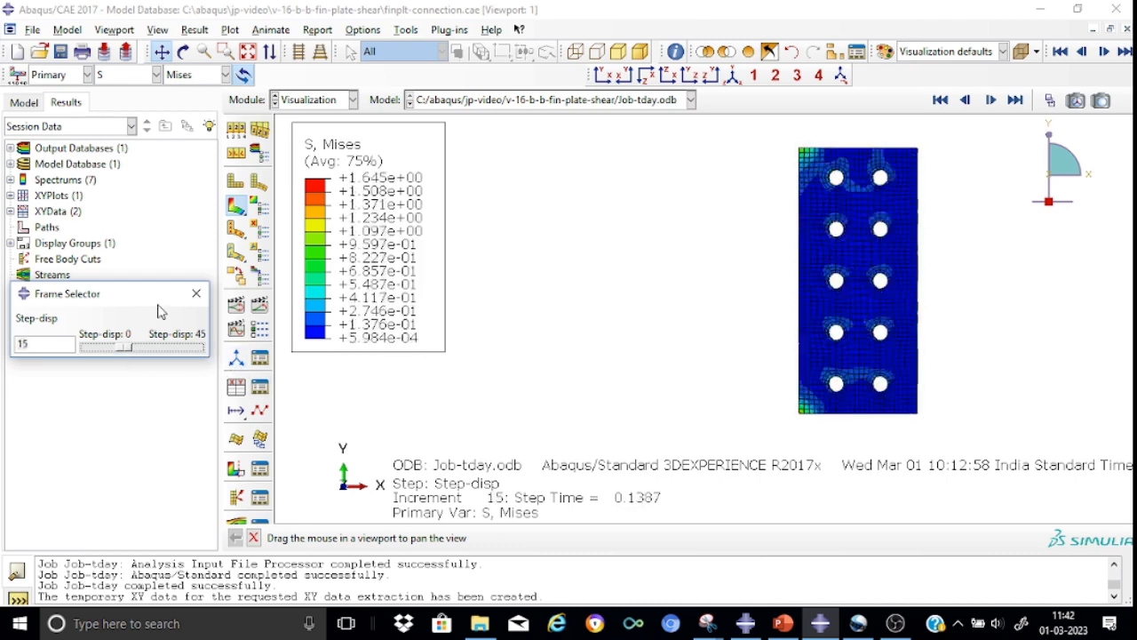
{"action": "left_click", "coordinate": [196, 294]}
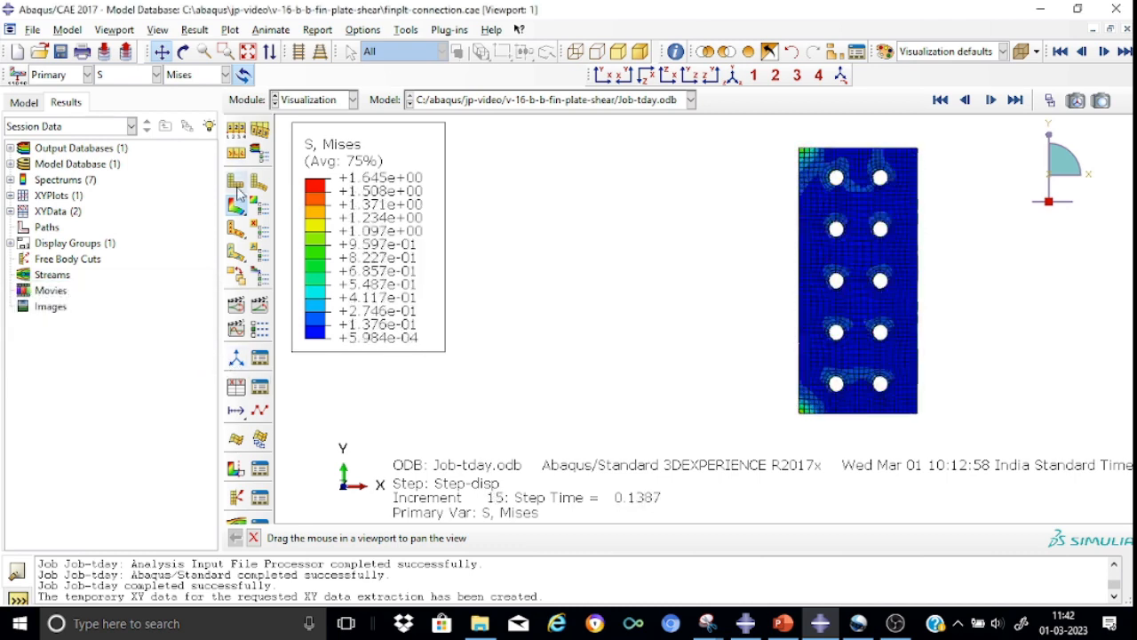
Set a uniform deformation scale factor of 2 for the plotted results
{"action": "left_click", "coordinate": [236, 131]}
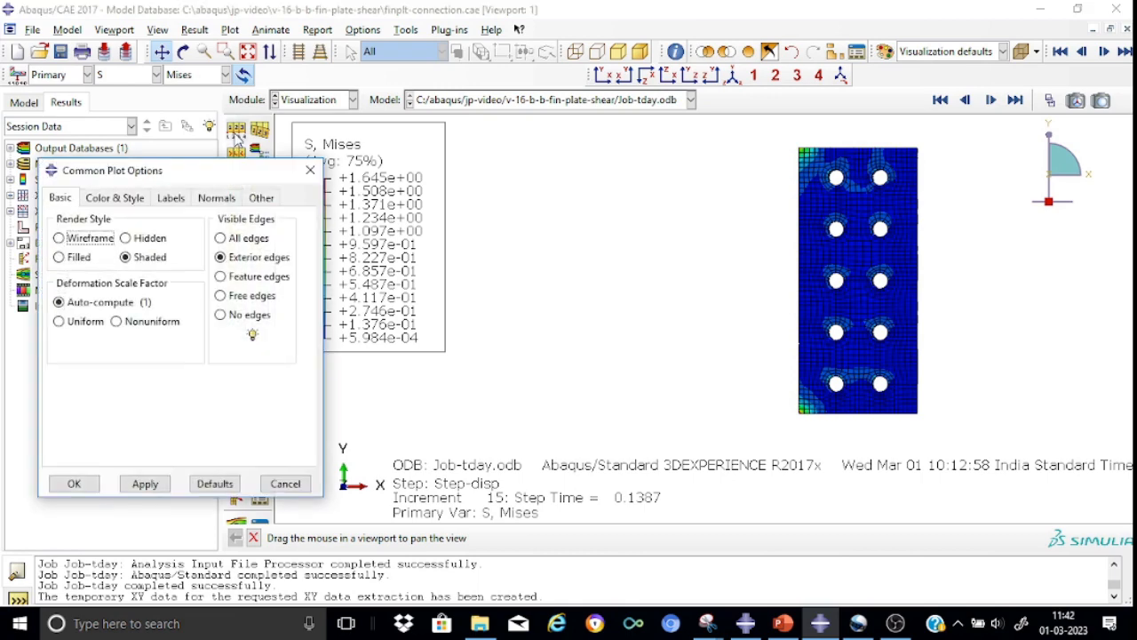
{"action": "left_click", "coordinate": [89, 323]}
{"action": "double_click", "coordinate": [109, 348]}
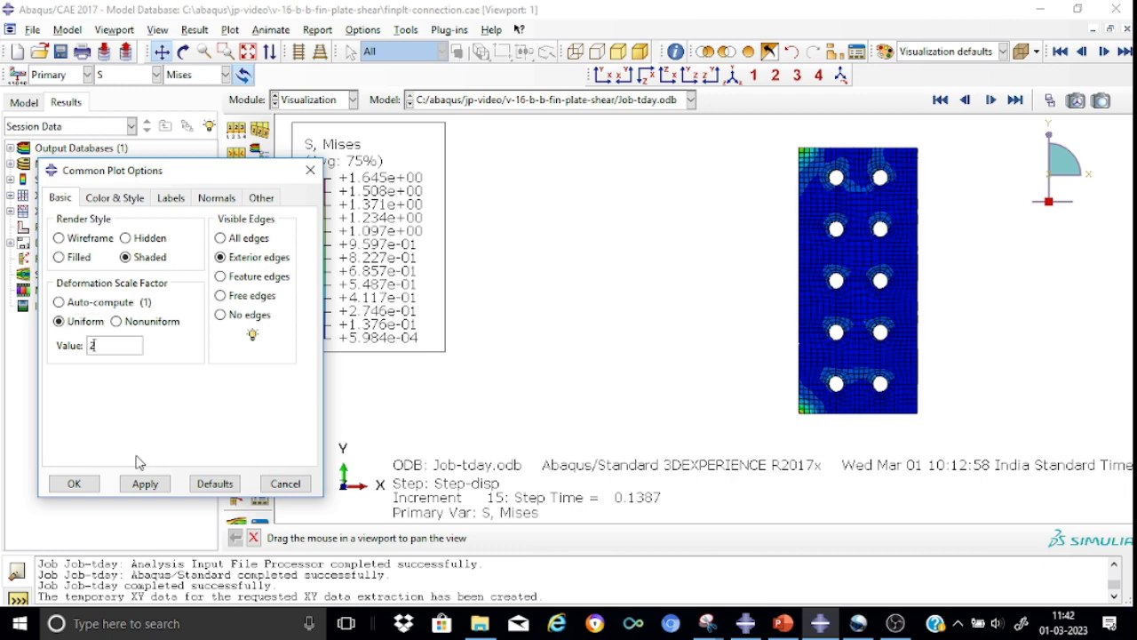
{"action": "left_click", "coordinate": [147, 486]}
{"action": "left_click", "coordinate": [76, 484]}
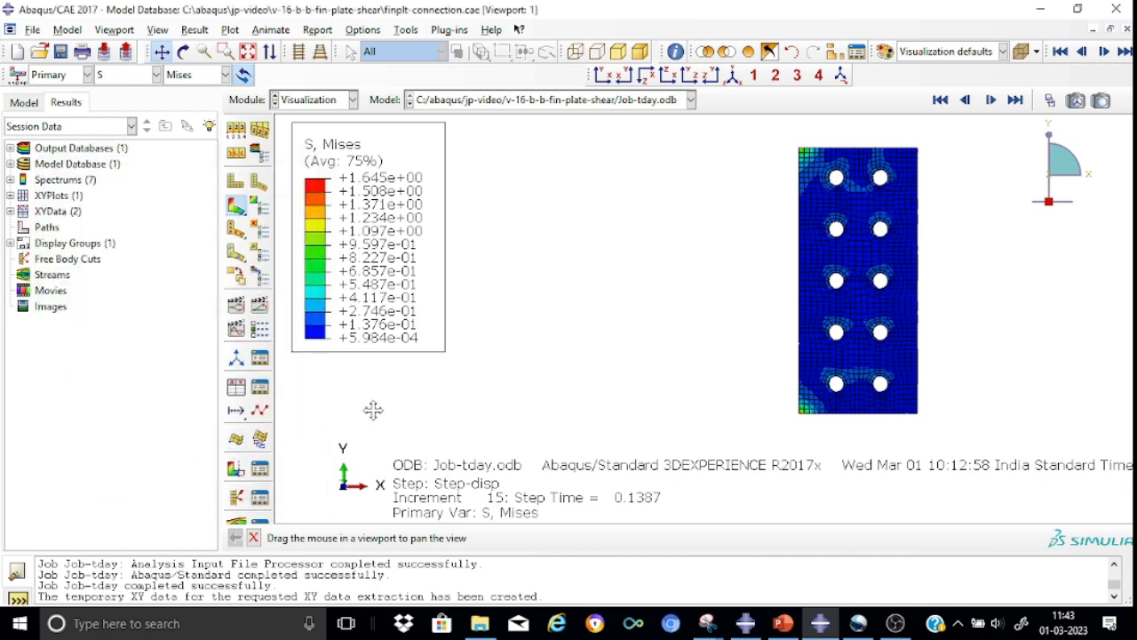
Advance the Step-disp frames from 15 through 31 to 45 to review the fin plate's stress and magnified deformation
{"action": "left_click", "coordinate": [1051, 102]}
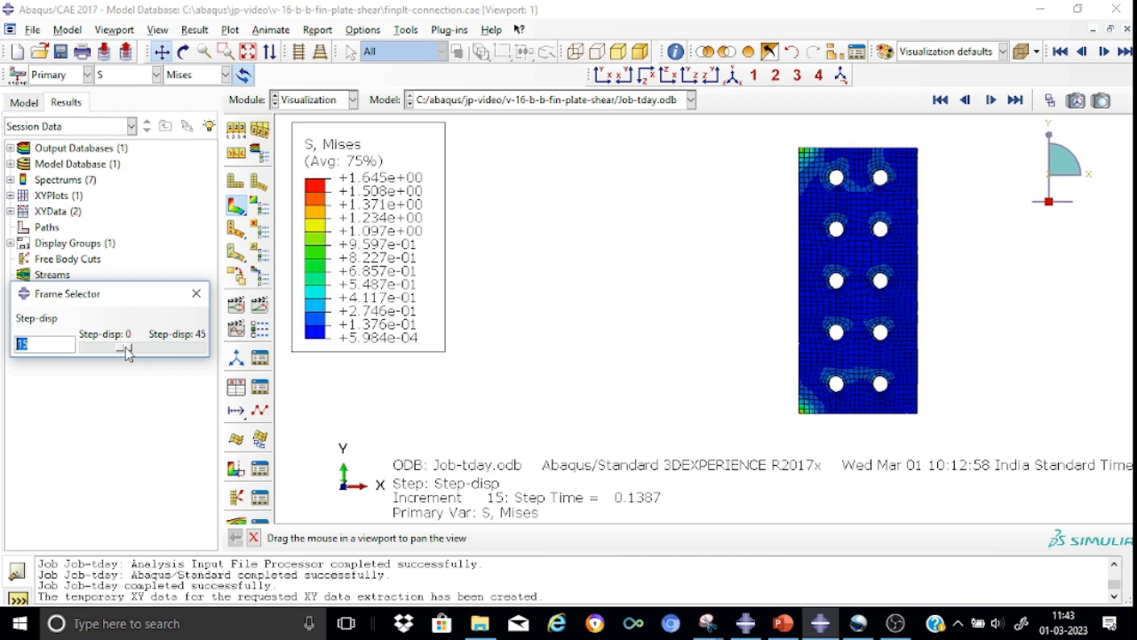
{"action": "left_click_drag", "start_coordinate": [127, 353], "coordinate": [165, 351]}
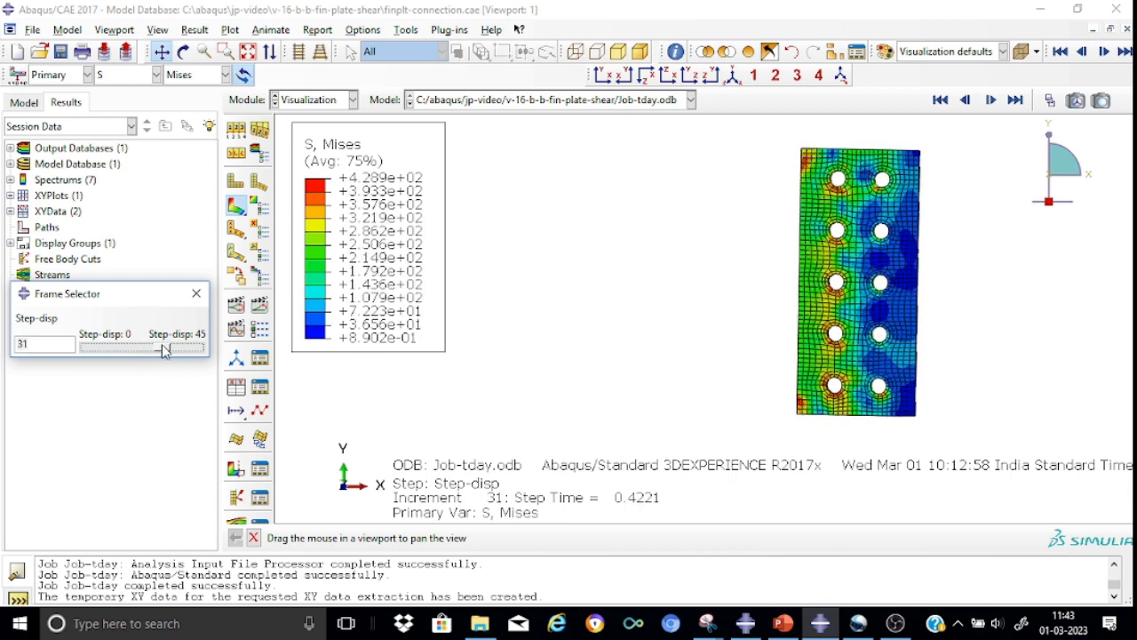
{"action": "left_click_drag", "start_coordinate": [167, 350], "coordinate": [213, 348]}
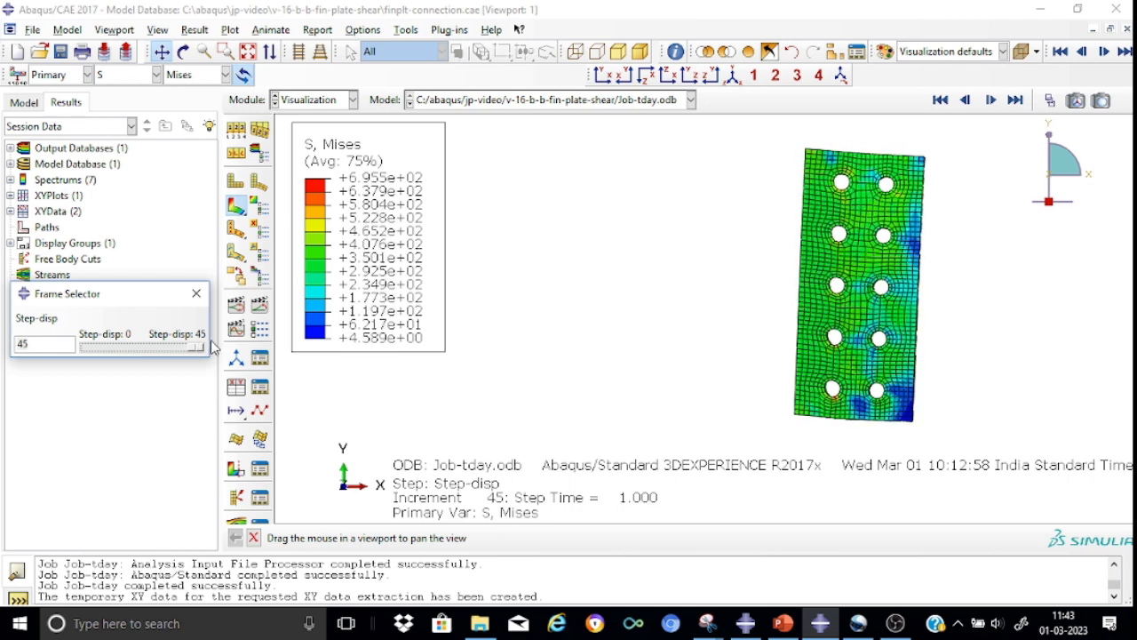
{"action": "left_click", "coordinate": [197, 294]}
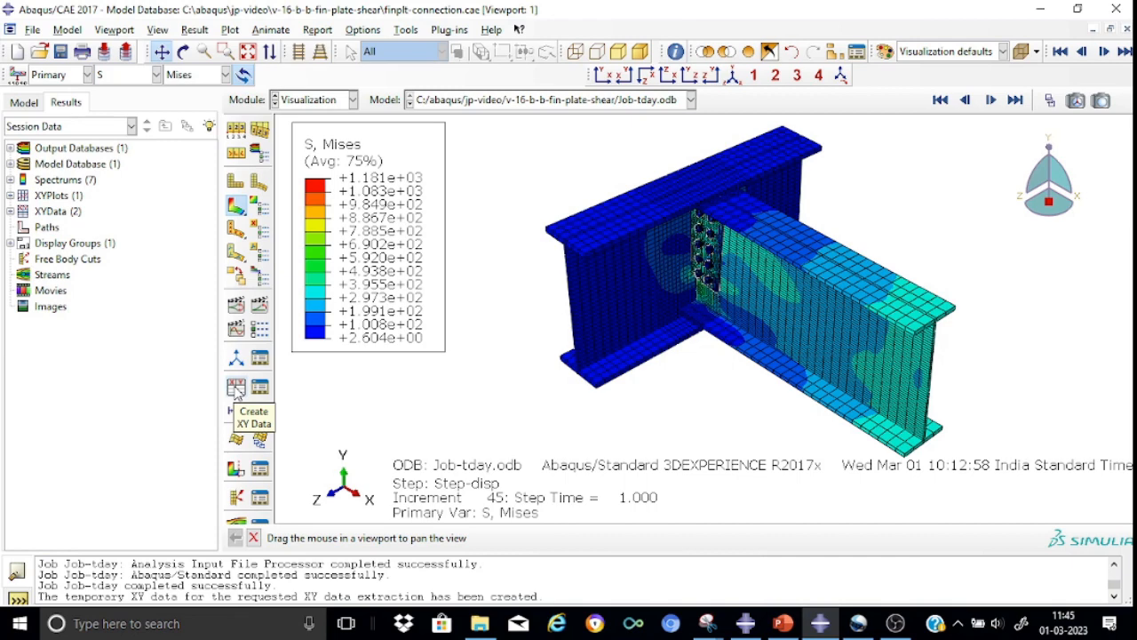
Start XY data extraction from ODB field output and check the RF2 reaction force component among the Unique Nodal variables
{"action": "left_click", "coordinate": [236, 389]}
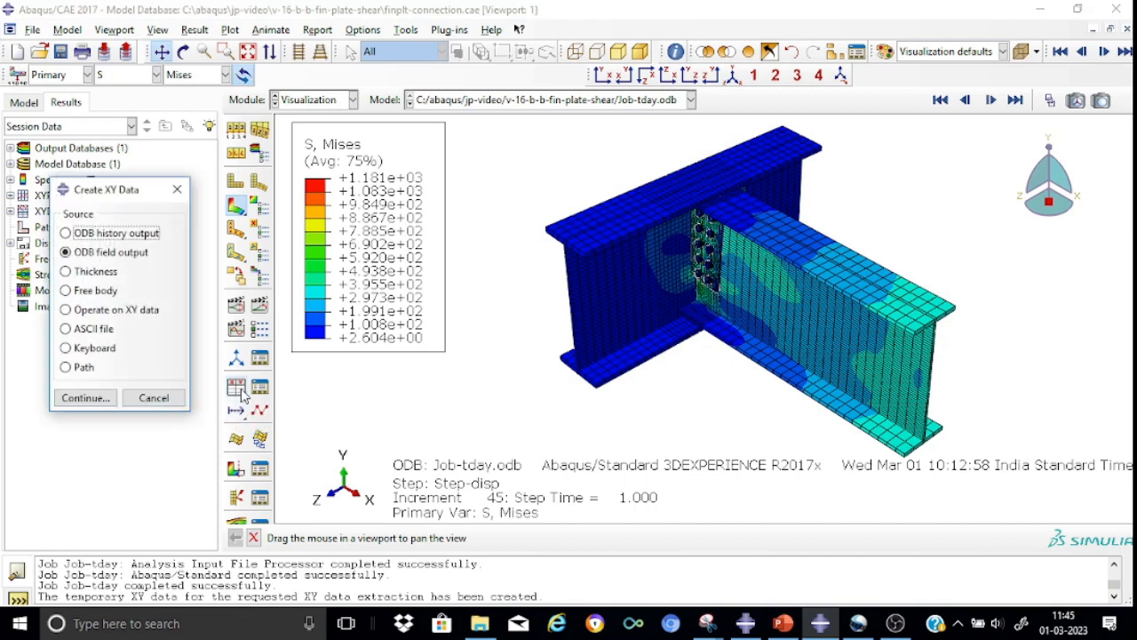
{"action": "left_click", "coordinate": [89, 397]}
{"action": "left_click_drag", "start_coordinate": [177, 250], "coordinate": [389, 100]}
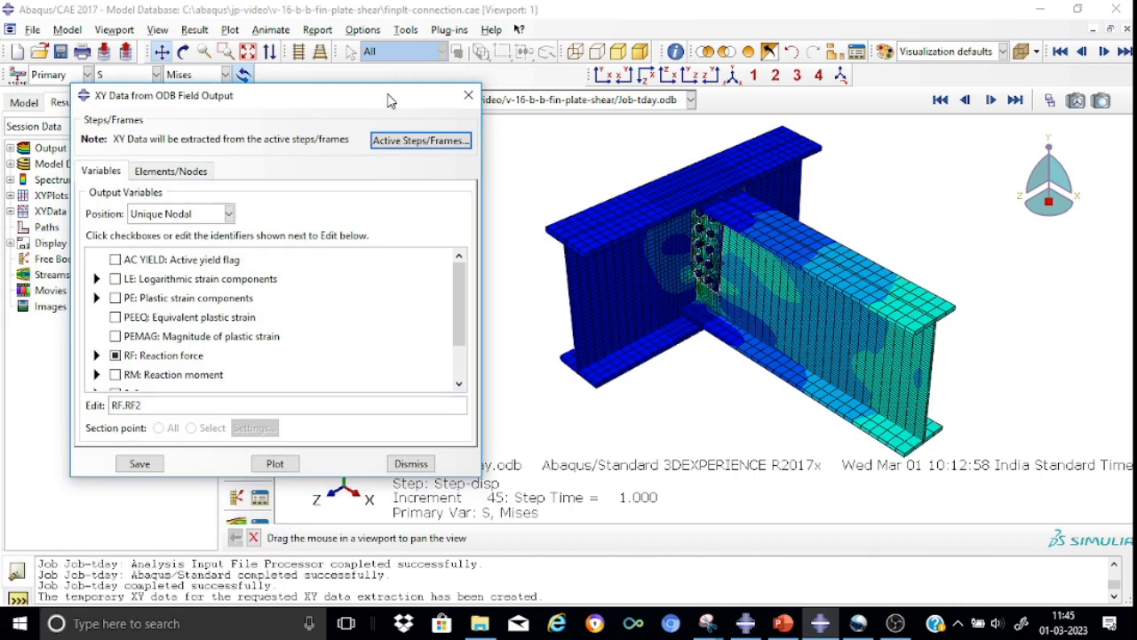
{"action": "left_click", "coordinate": [96, 355]}
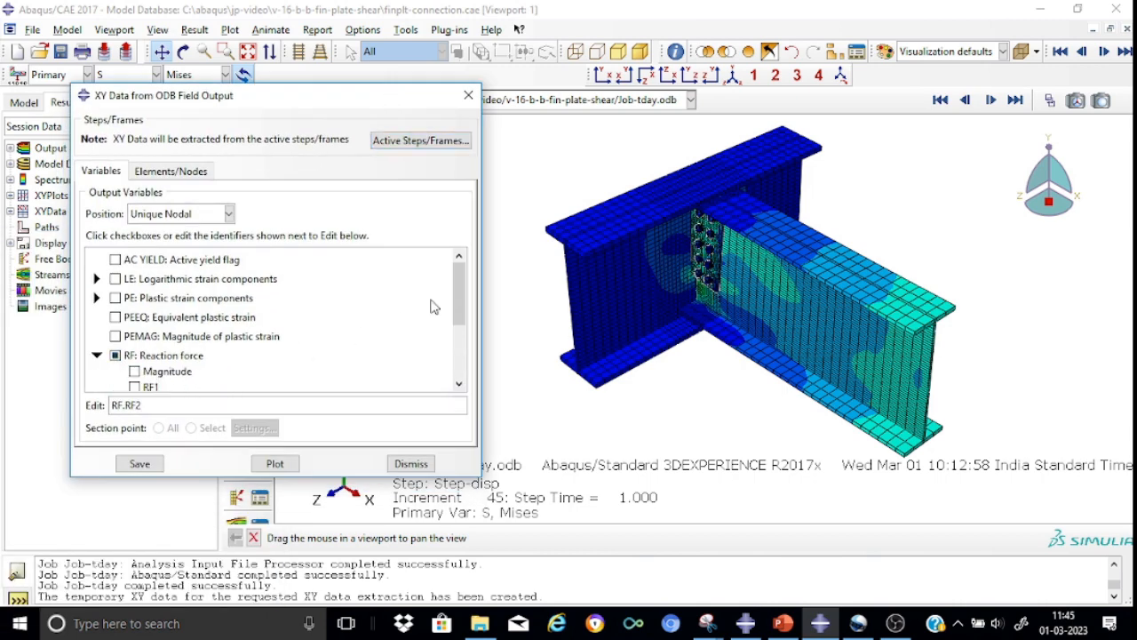
{"action": "mouse_move", "coordinate": [462, 293]}
{"action": "left_mouse_down"}
{"action": "mouse_move", "coordinate": [460, 322]}
{"action": "mouse_move", "coordinate": [459, 279]}
{"action": "left_mouse_up"}
Plot RF2 against time for the ASSEMBLY node labels rp-1,rp-2 and close the extraction dialog
{"action": "left_click", "coordinate": [174, 172]}
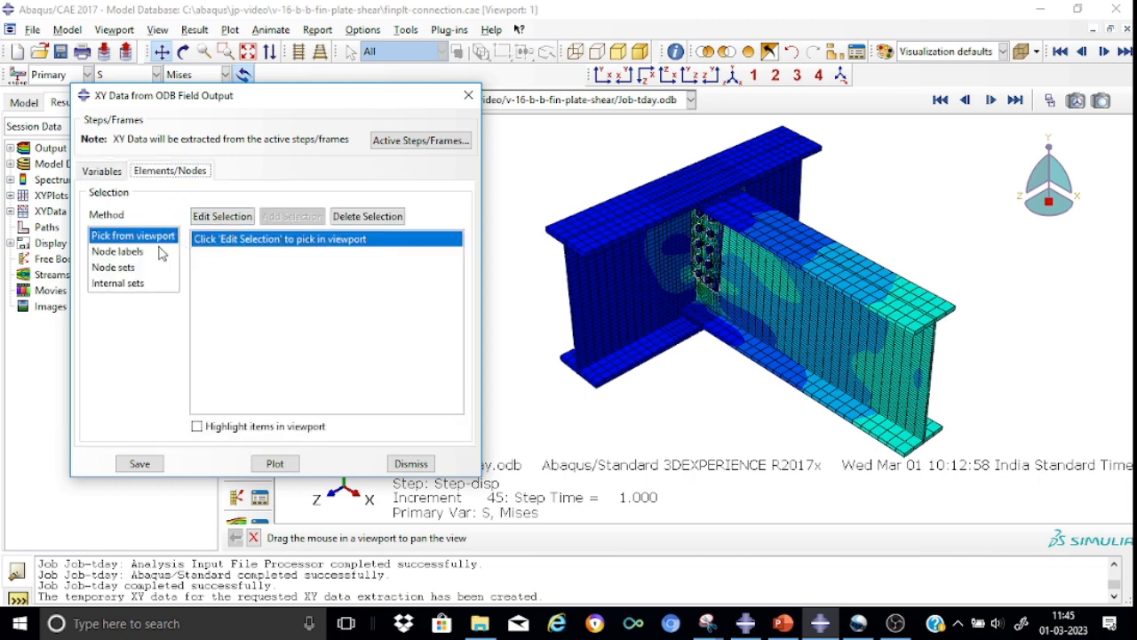
{"action": "left_click", "coordinate": [133, 252]}
{"action": "left_click", "coordinate": [316, 255]}
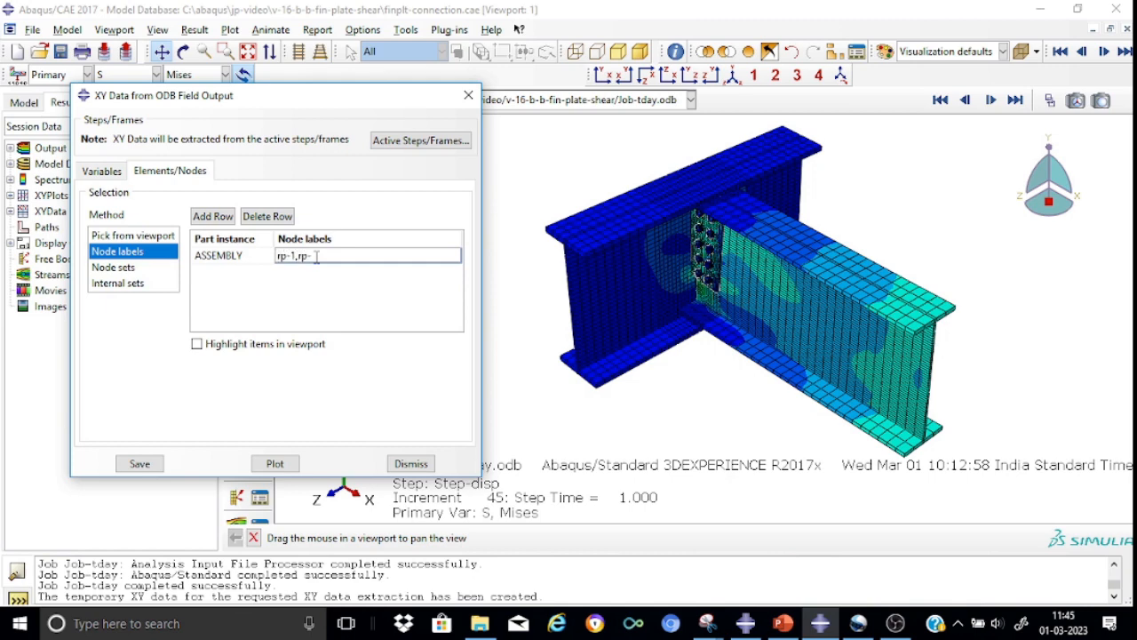
{"action": "left_click", "coordinate": [276, 468]}
{"action": "left_click", "coordinate": [276, 465]}
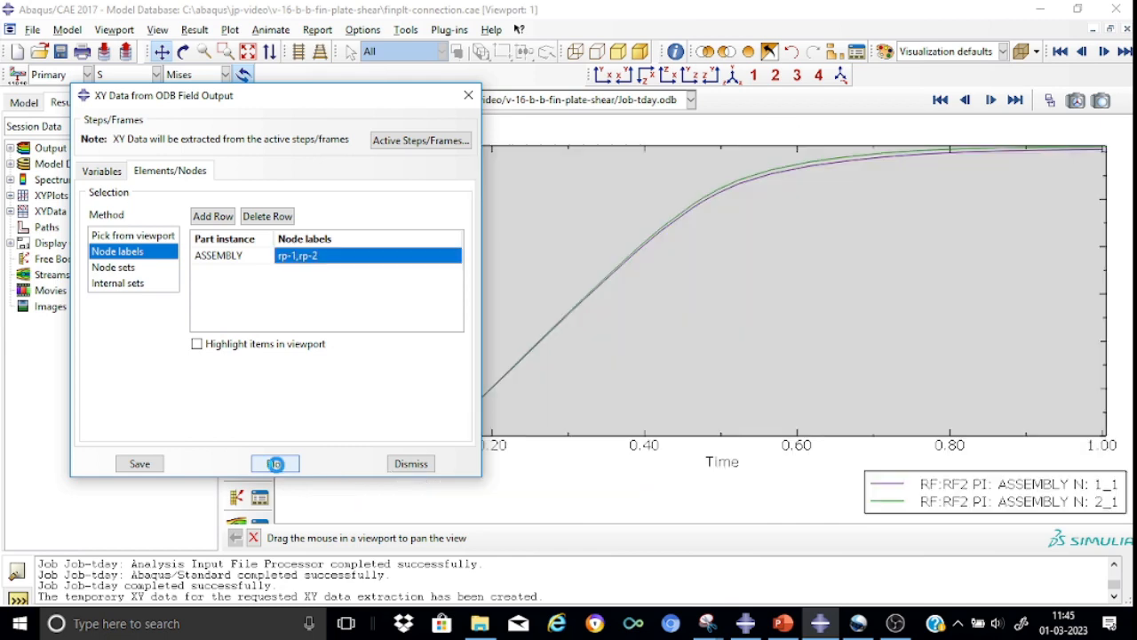
{"action": "left_click", "coordinate": [468, 96]}
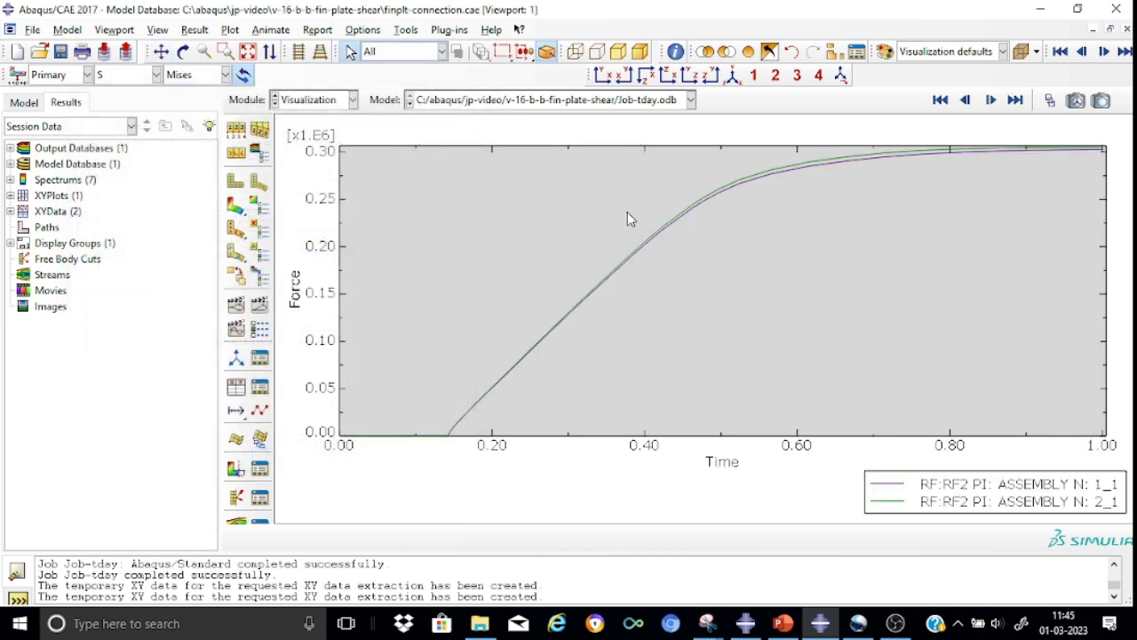